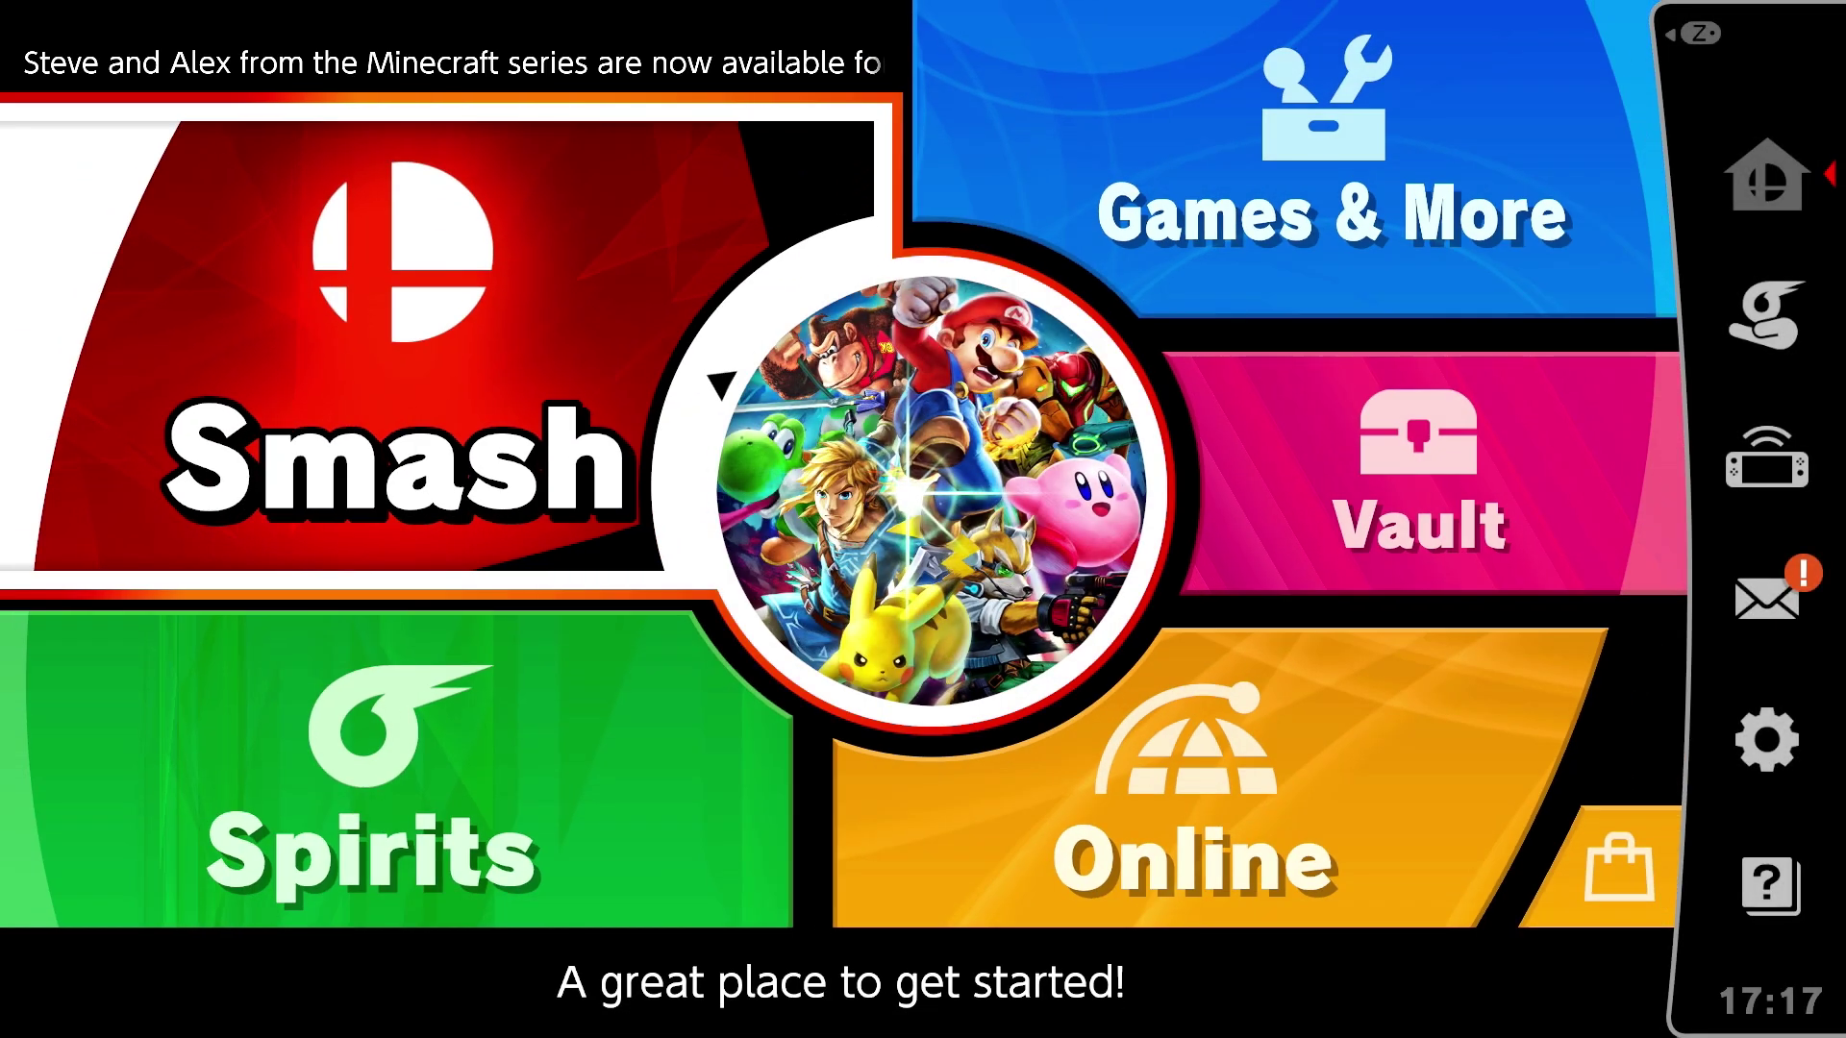
Go to Vault > Replays > Replay Data and open the first replay, the 2:01 Battle Arenas battle
{"action": "key", "text": "Right"}
{"action": "key", "text": "Return"}
{"action": "key", "text": "Right"}
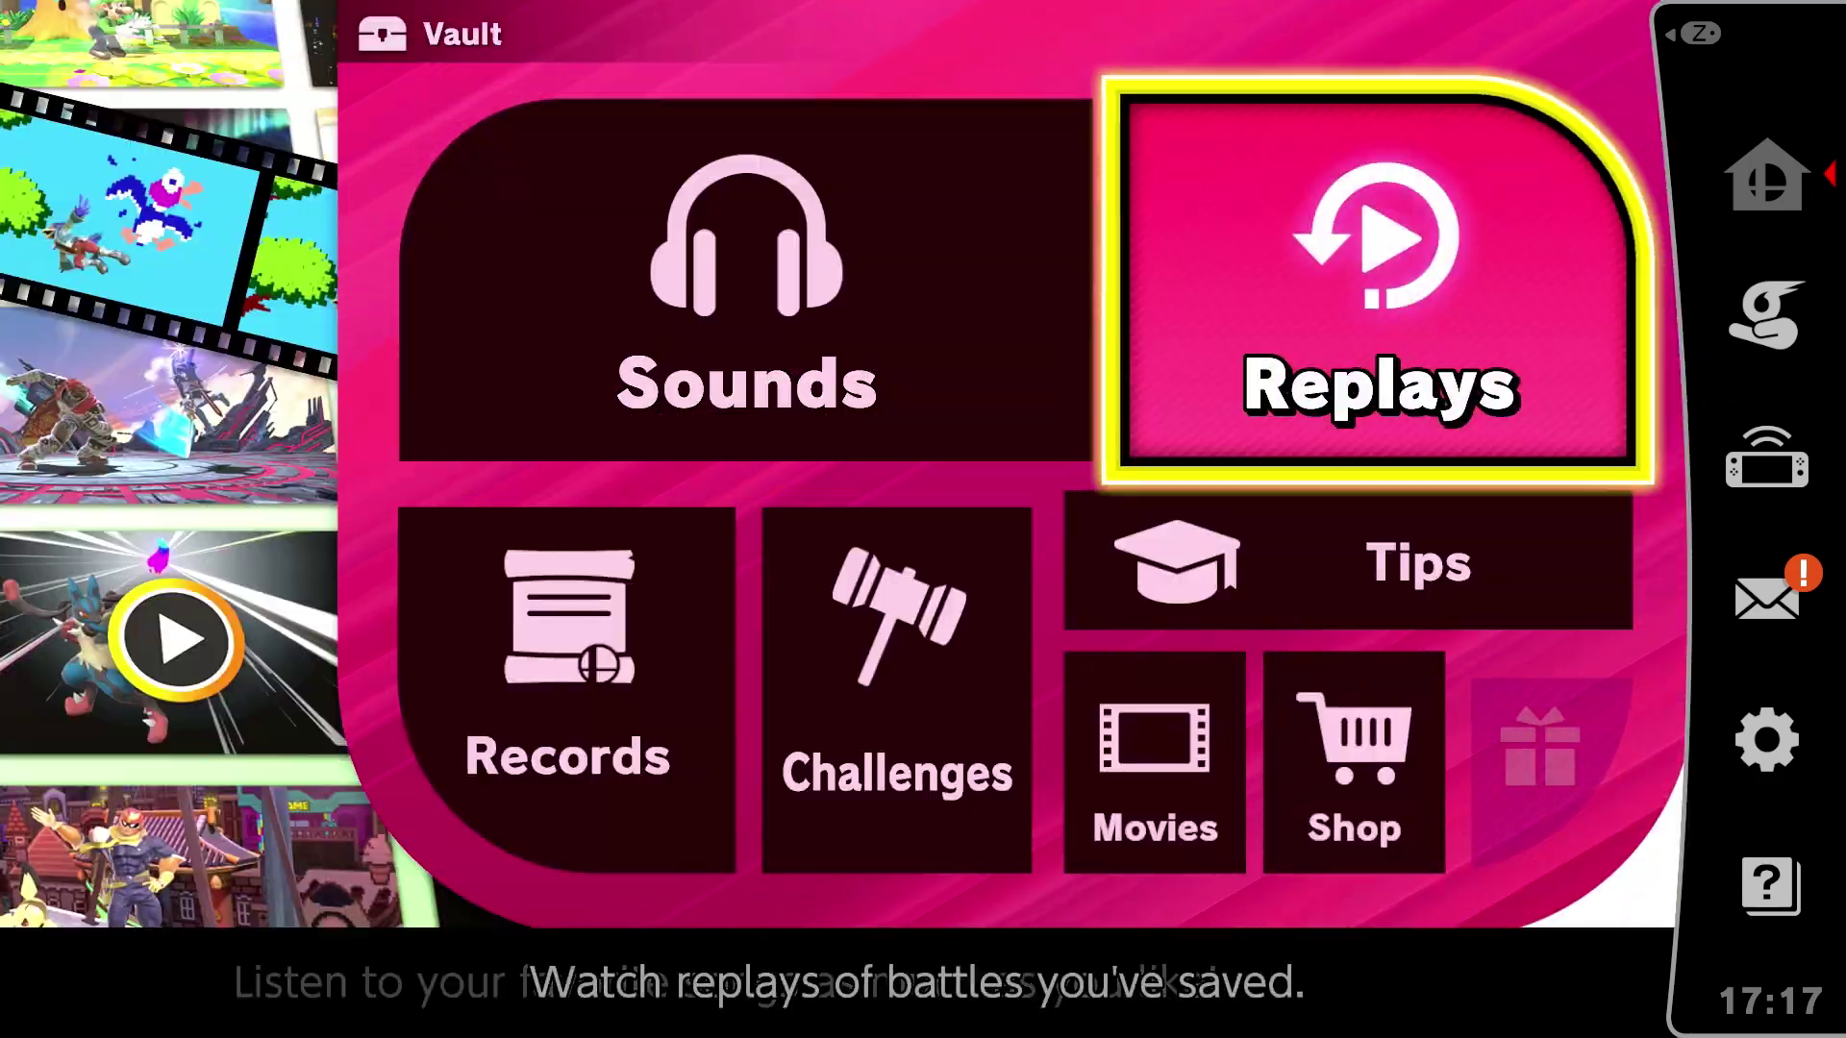
{"action": "key", "text": "Return"}
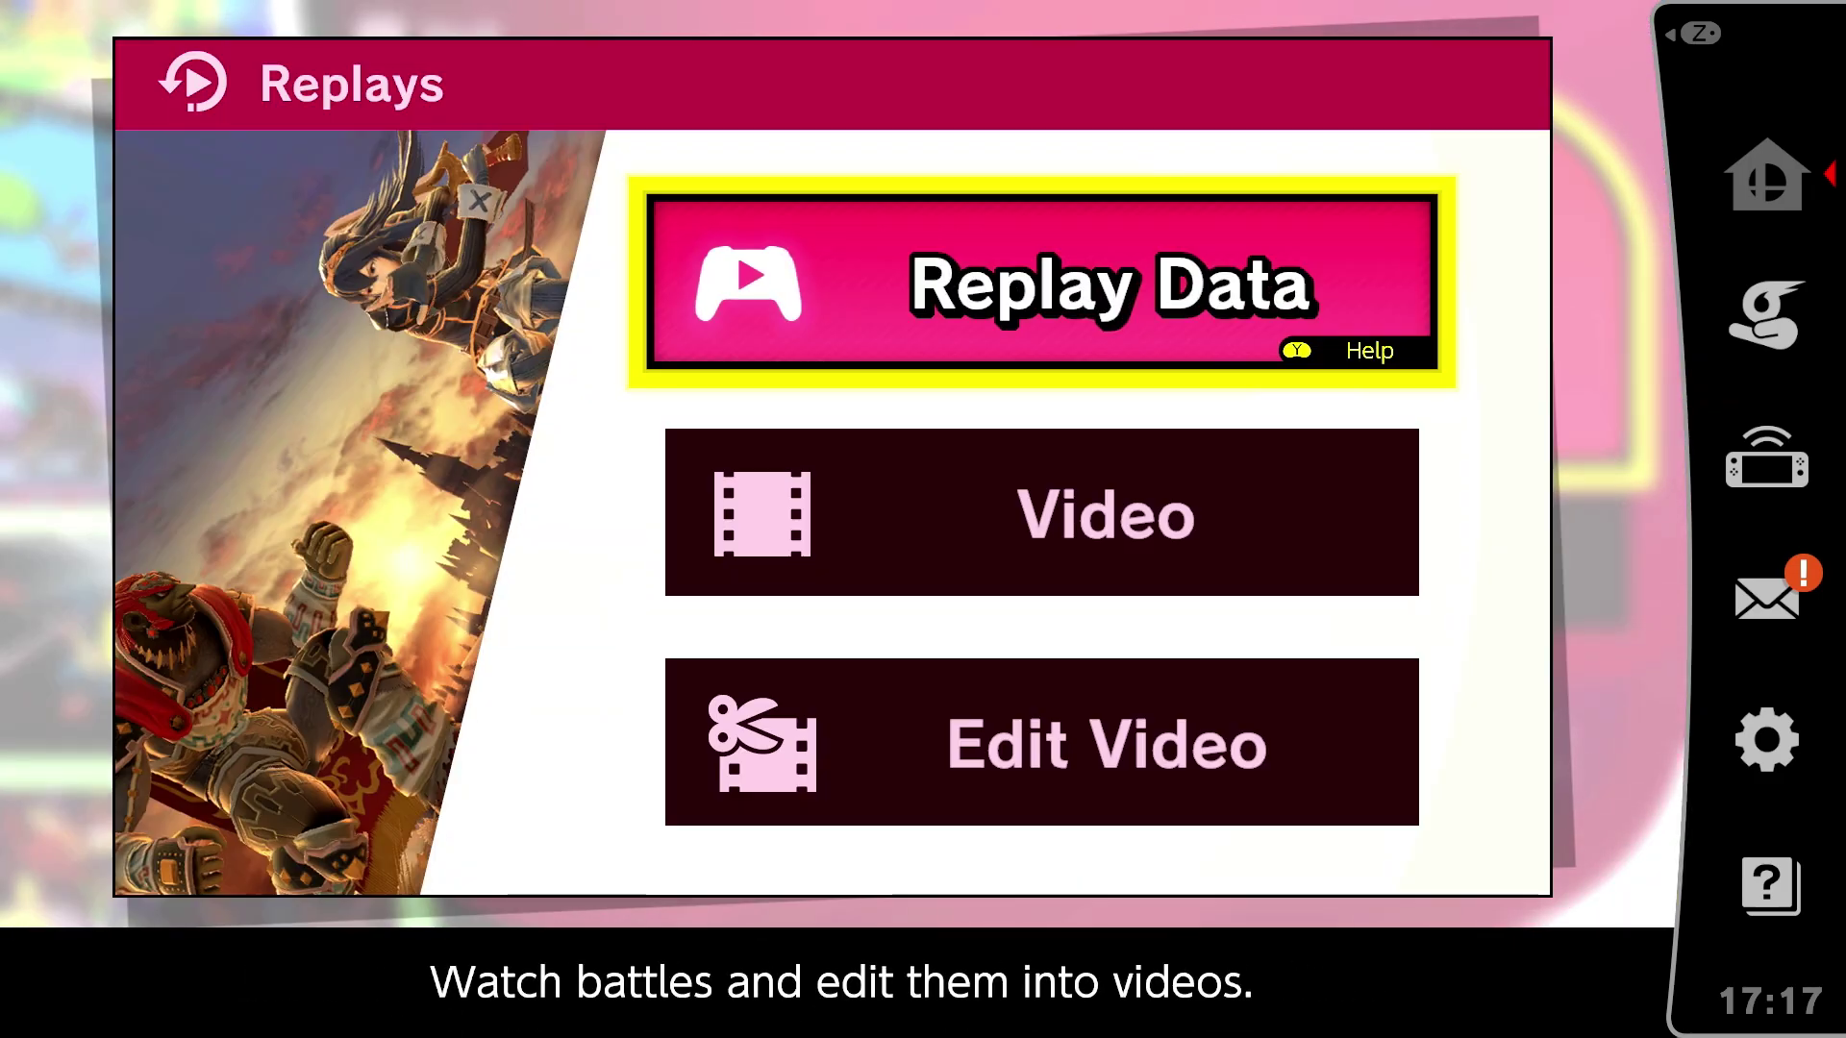
{"action": "key", "text": "Return"}
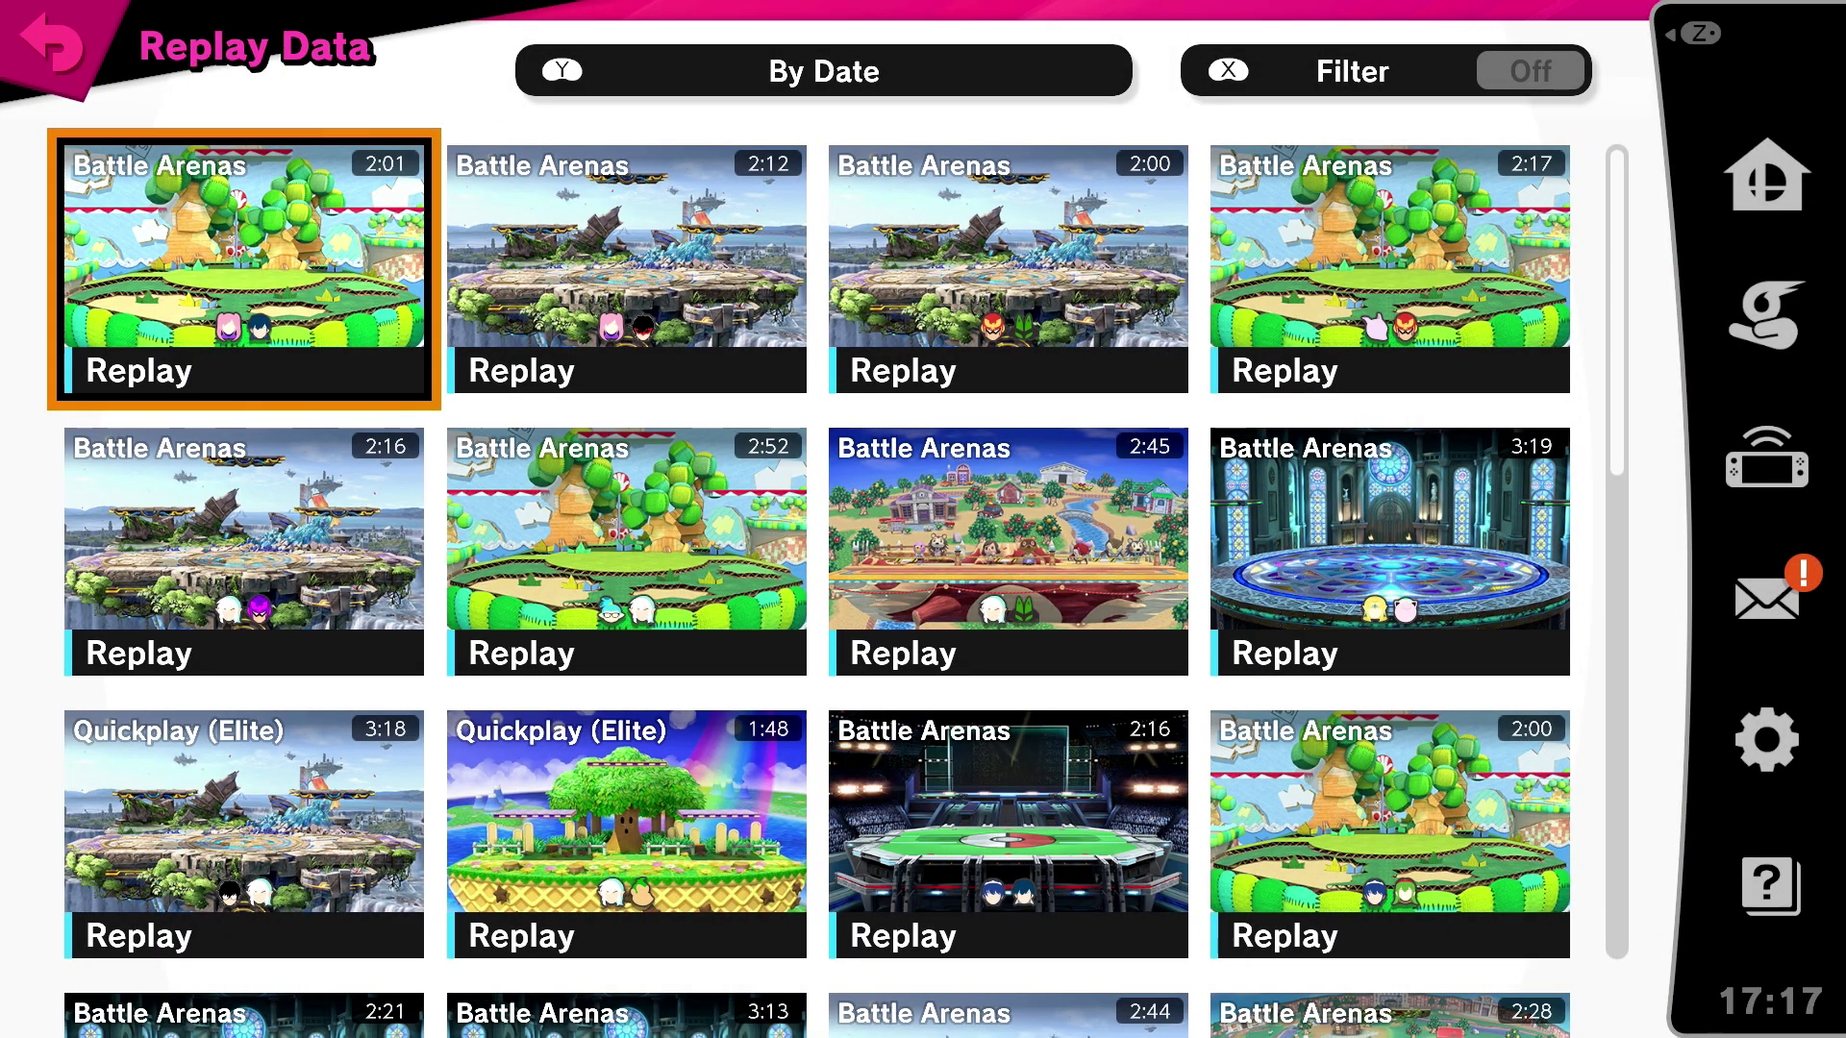
{"action": "key", "text": "Return"}
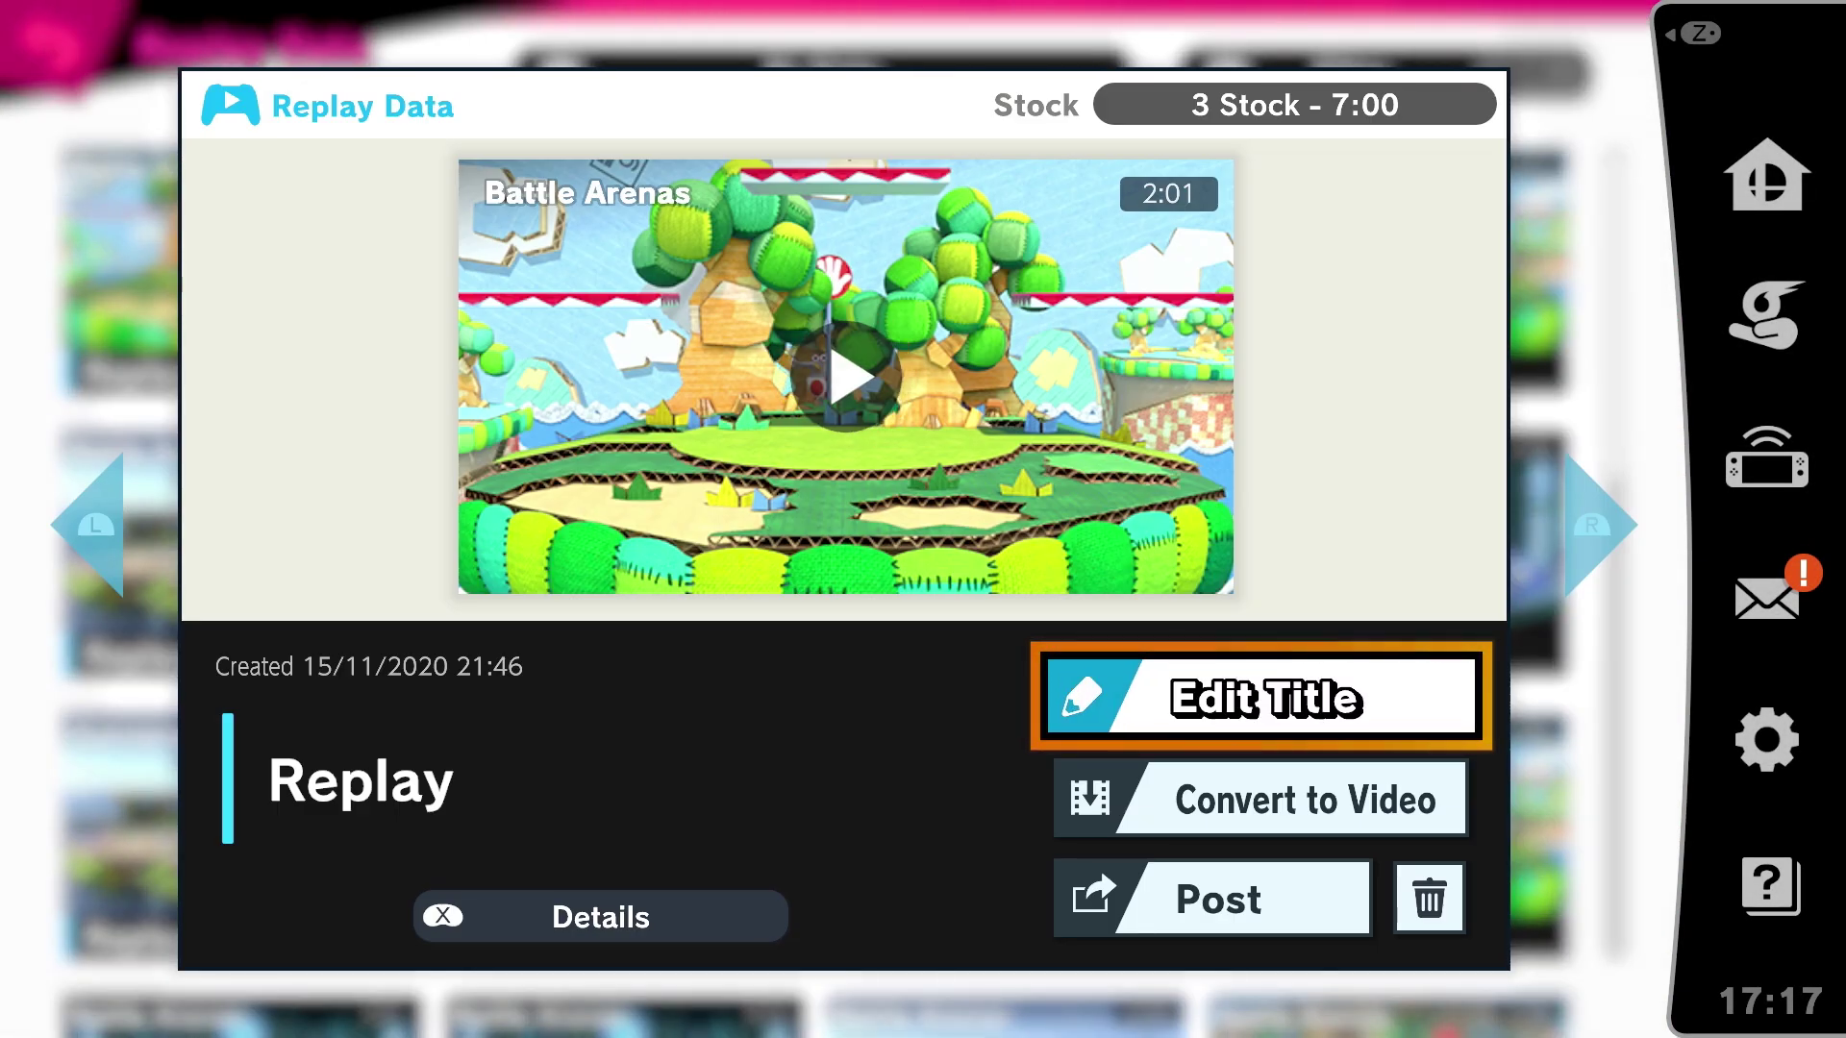
Convert the replay to video with Music set to Do Not Insert, retitling 'Replay' to 'mink mania'
{"action": "key", "text": "Down"}
{"action": "key", "text": "Return"}
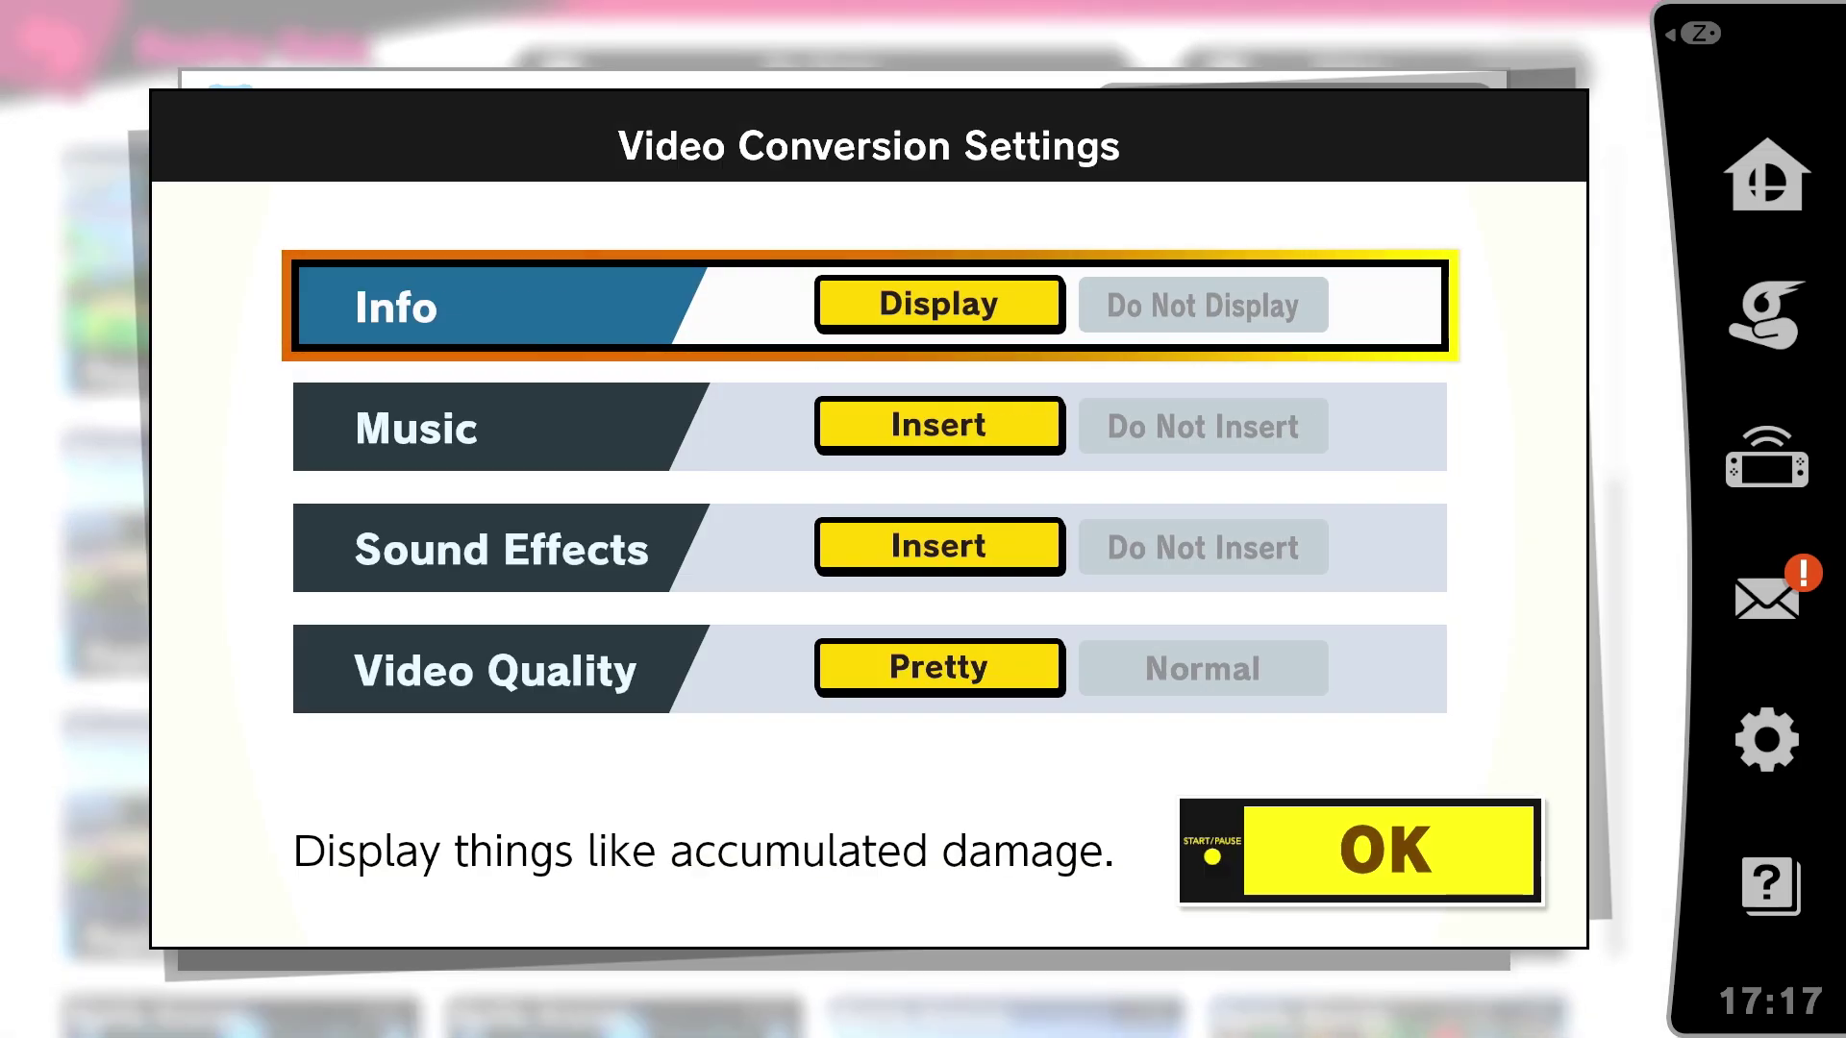
{"action": "key", "text": "Down"}
{"action": "key", "text": "Right"}
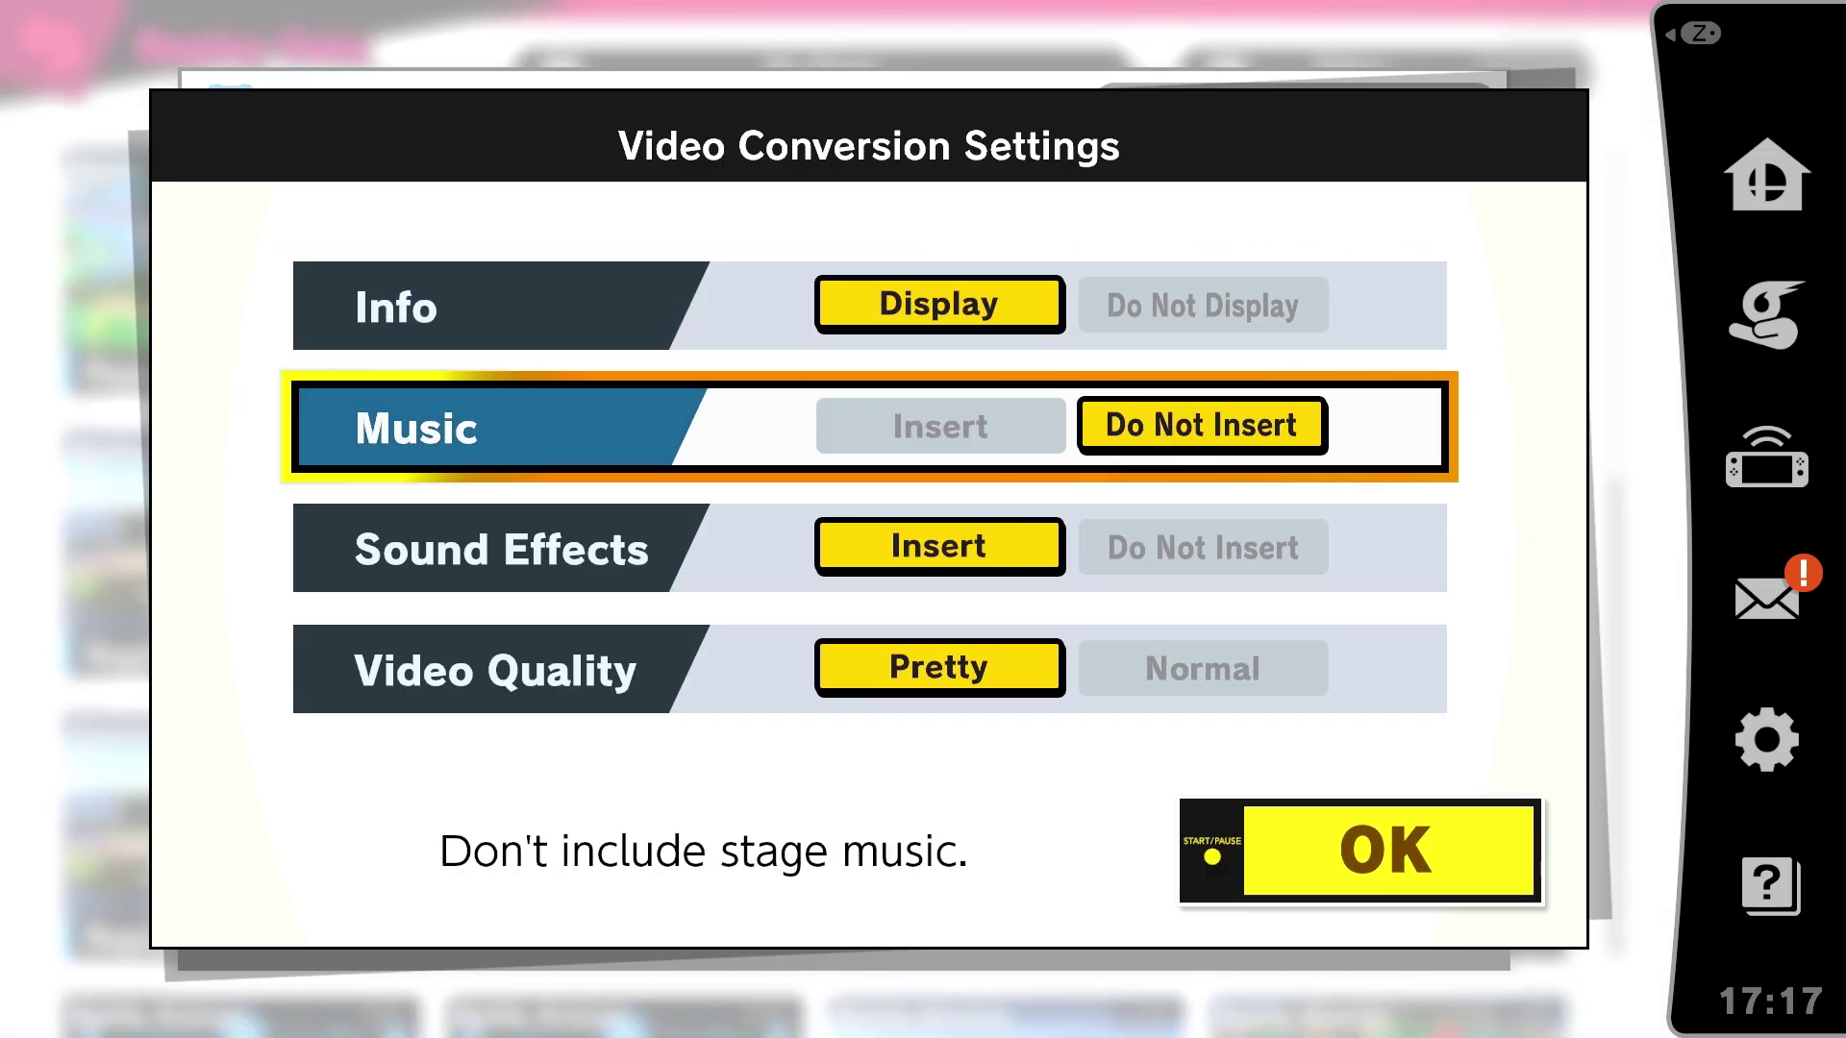
{"action": "key", "text": "Down"}
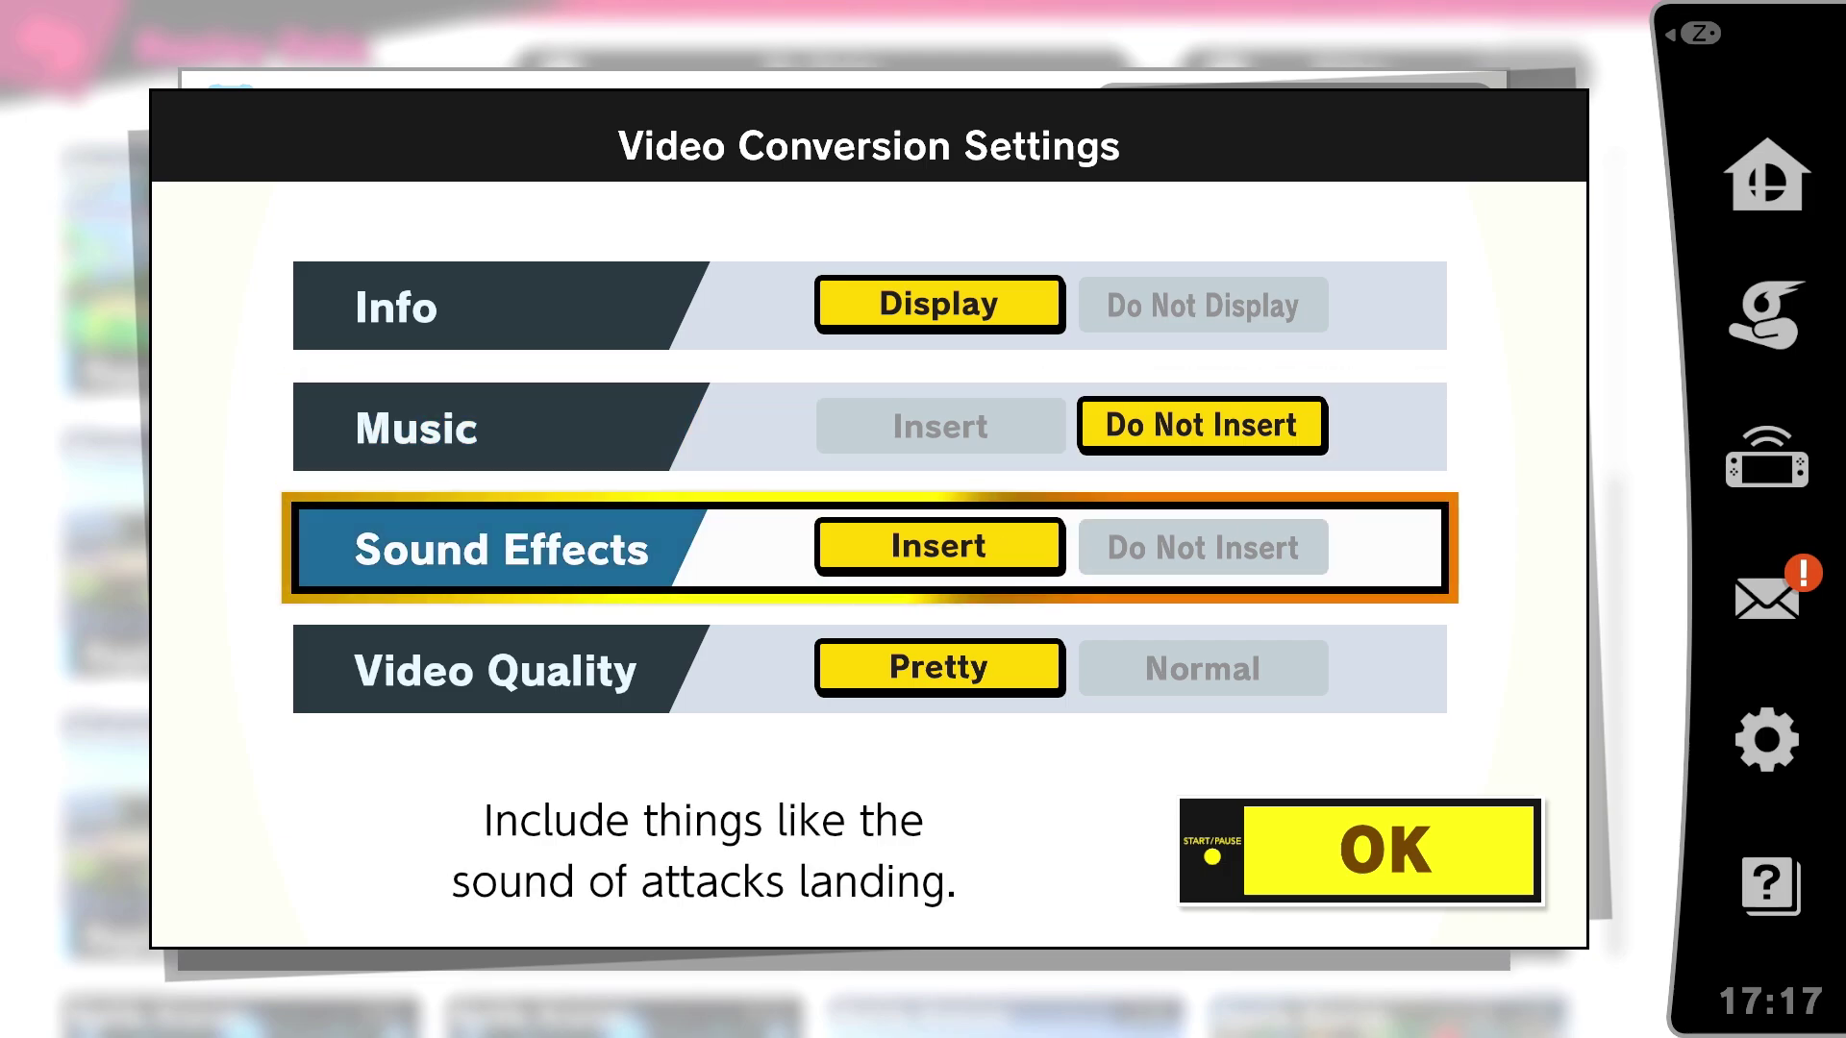
{"action": "key", "text": "Down"}
{"action": "key", "text": "Down"}
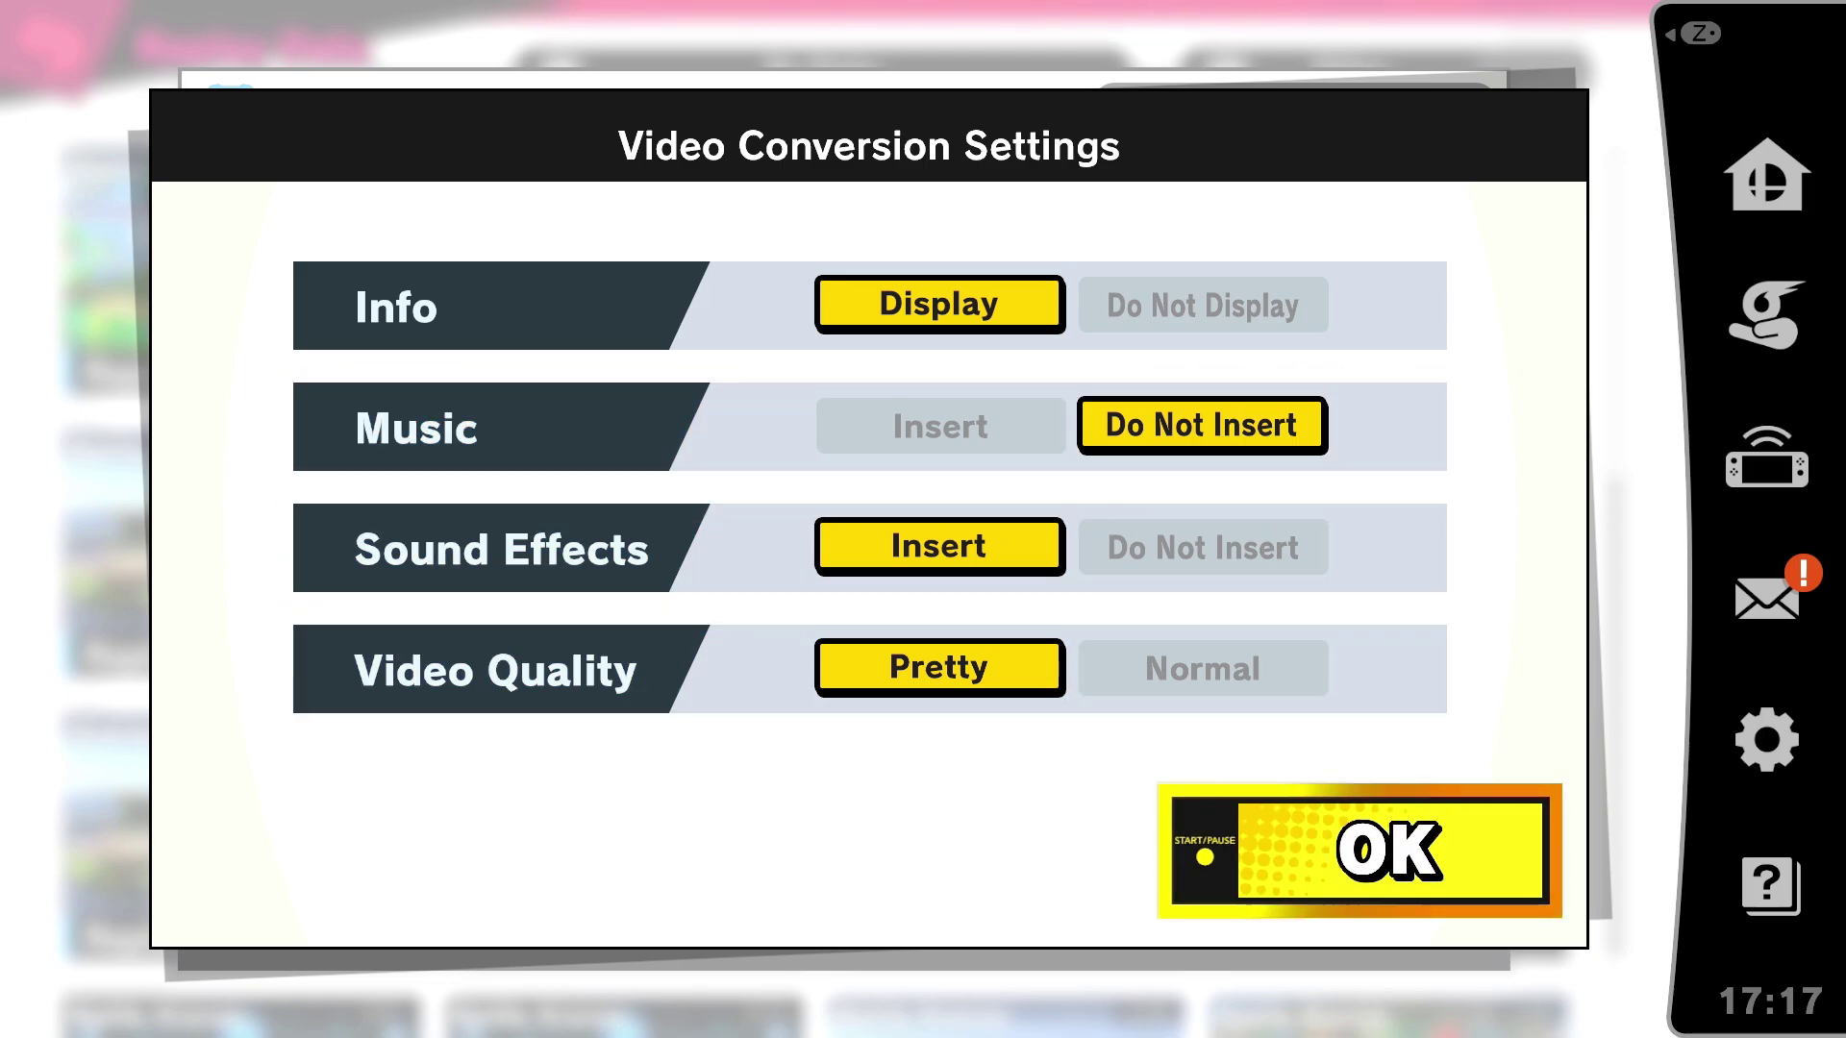
{"action": "key", "text": "Return"}
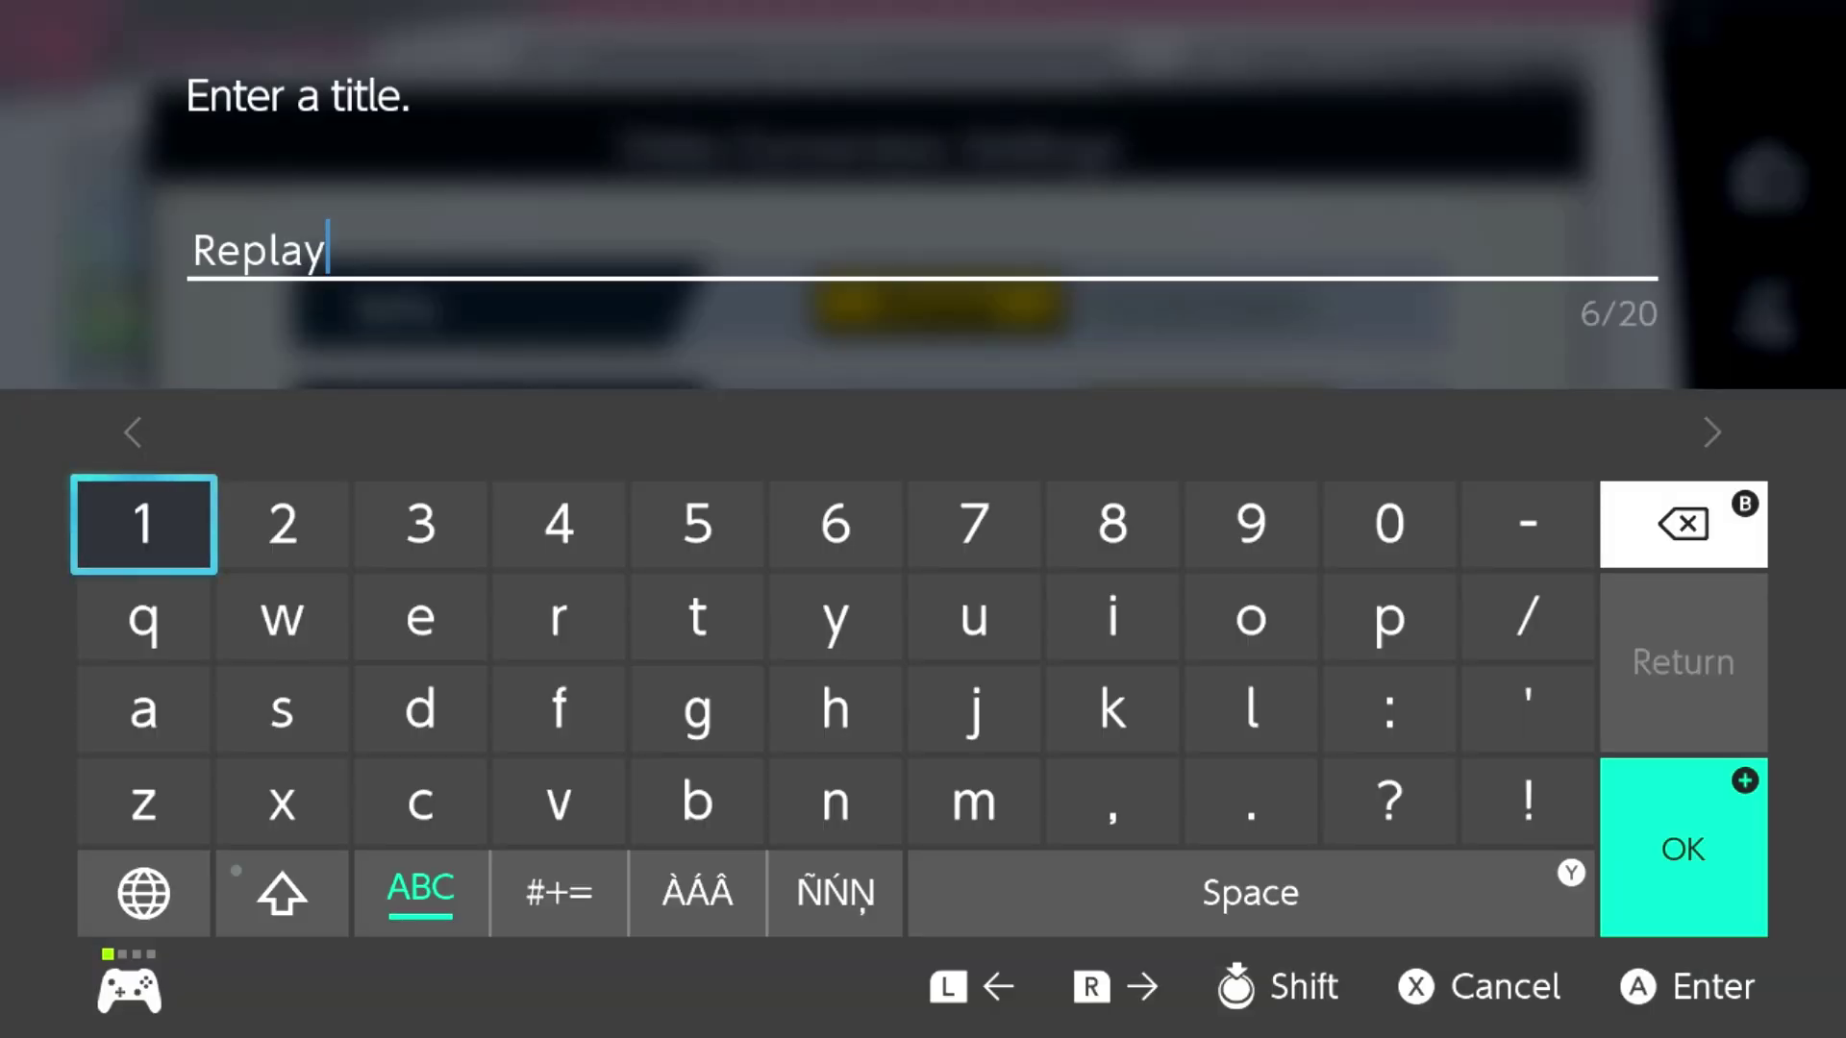
{"action": "key", "text": "BackSpace"}
{"action": "key", "text": "BackSpace"}
{"action": "key", "text": "BackSpace"}
{"action": "key", "text": "BackSpace"}
{"action": "type", "text": "m"}
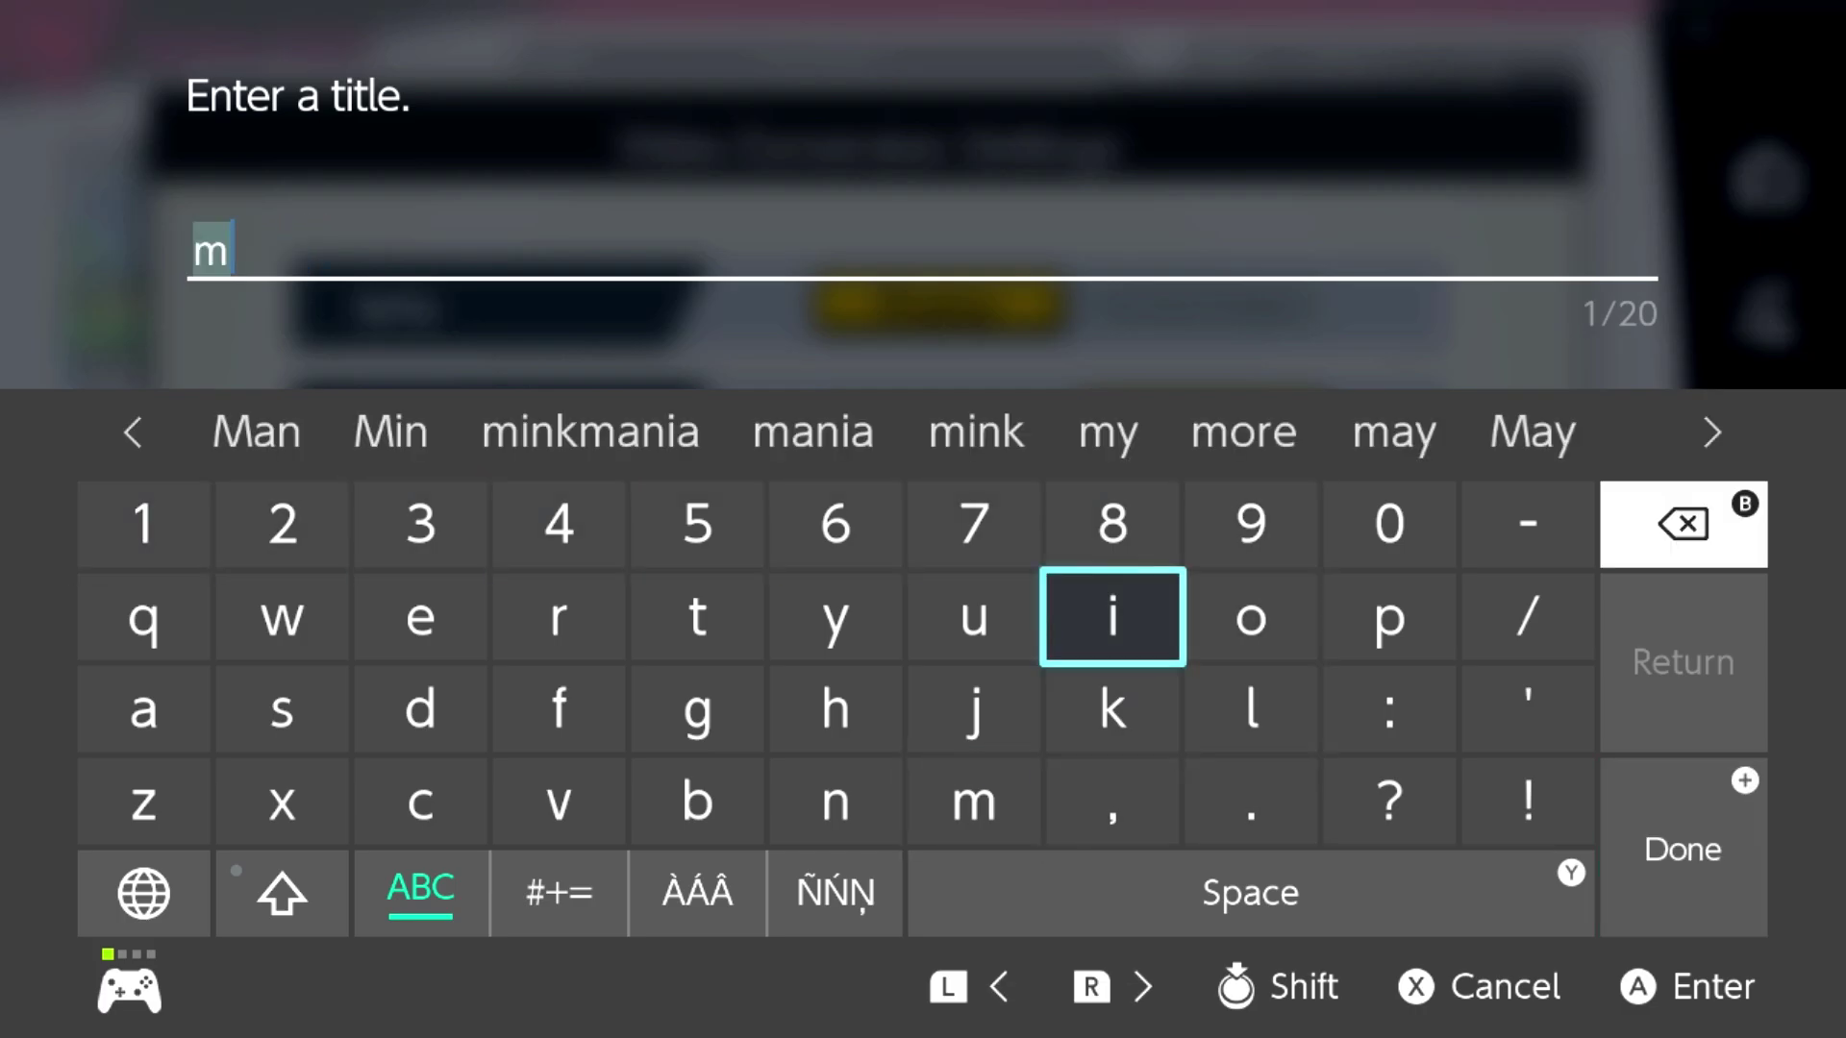
{"action": "type", "text": "ink mani"}
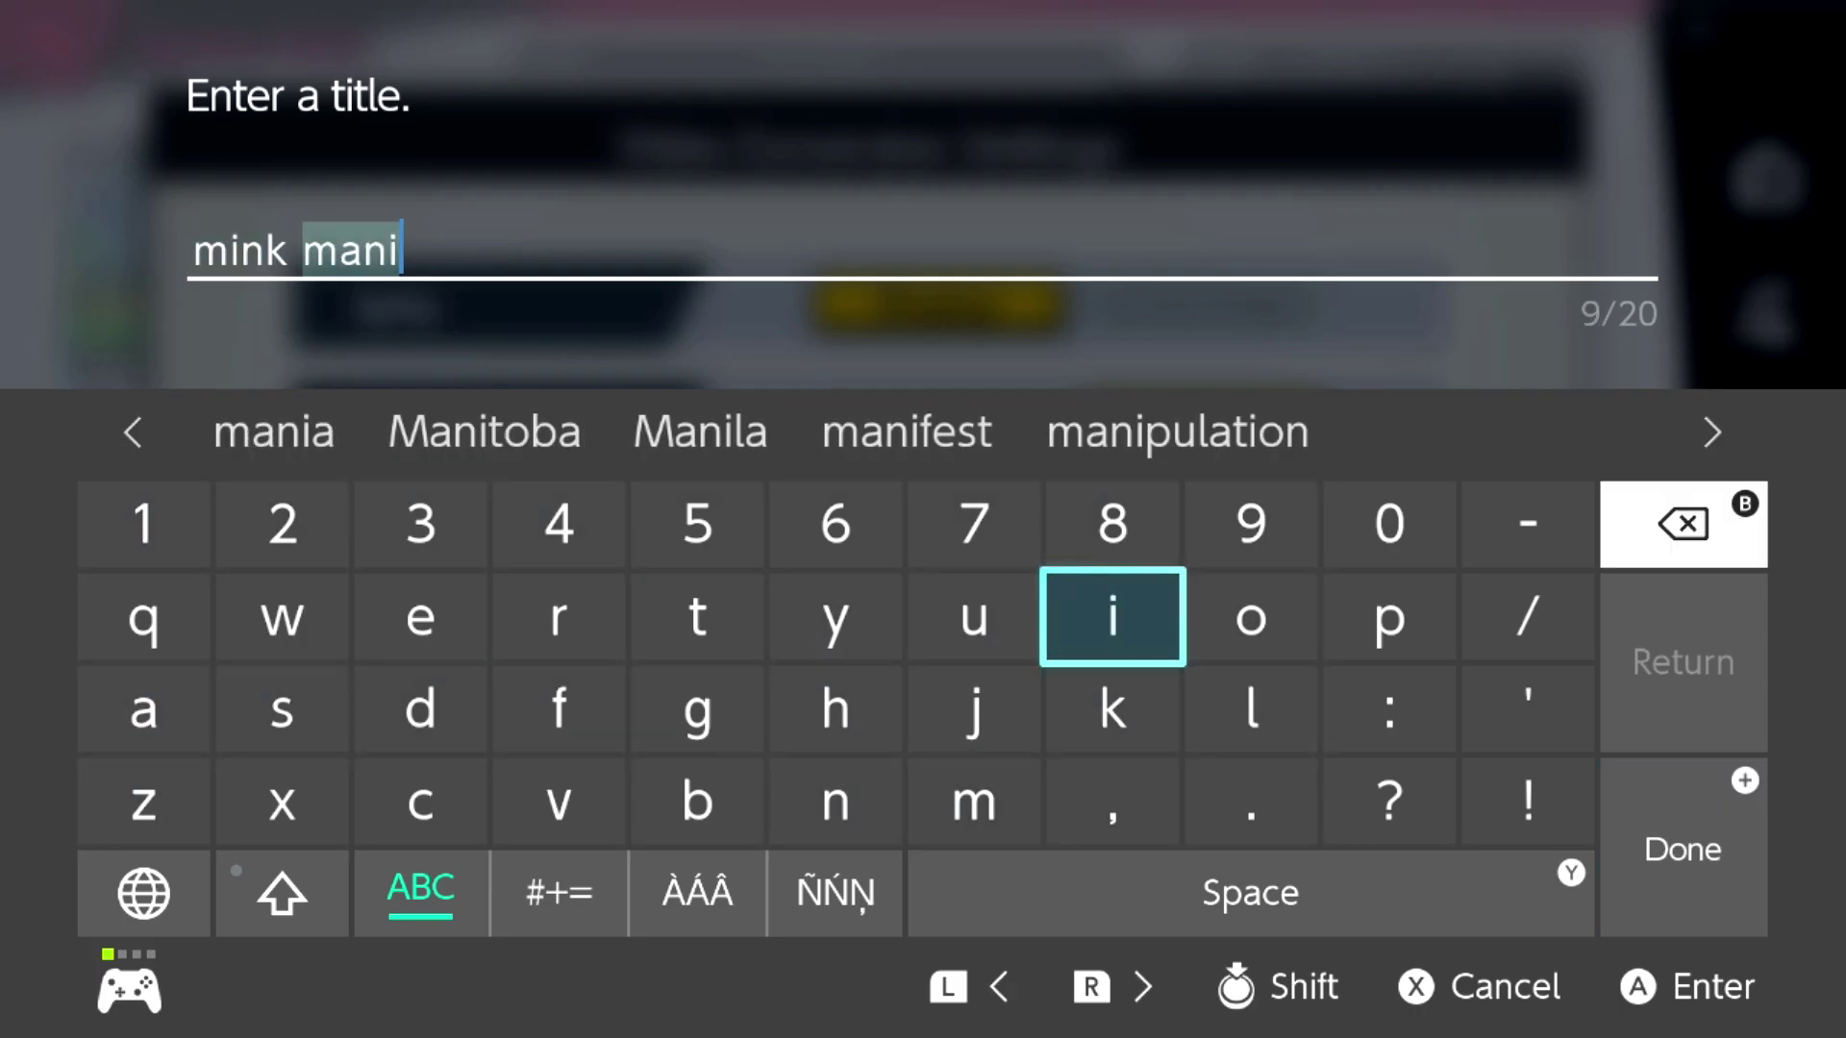
{"action": "type", "text": "a"}
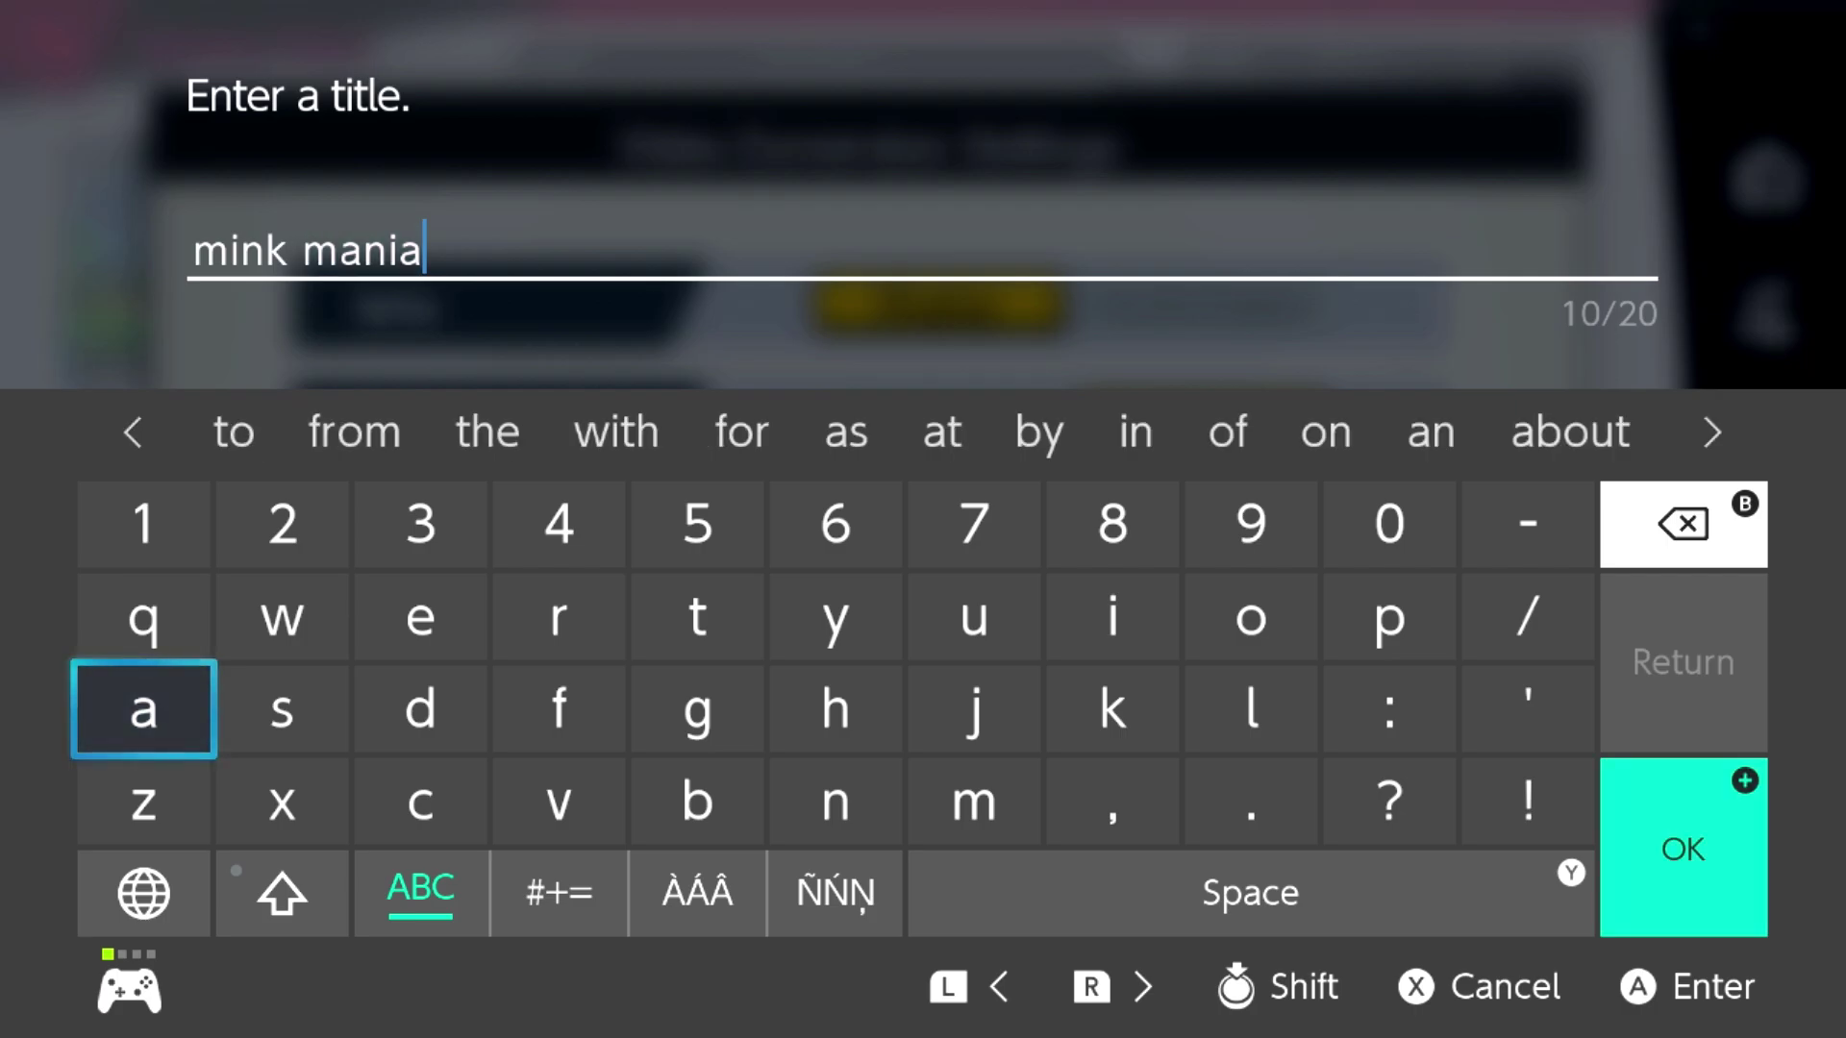
Confirm the 'mink mania' title, let the conversion finish, end playback and close the replay details
{"action": "key", "text": "plus"}
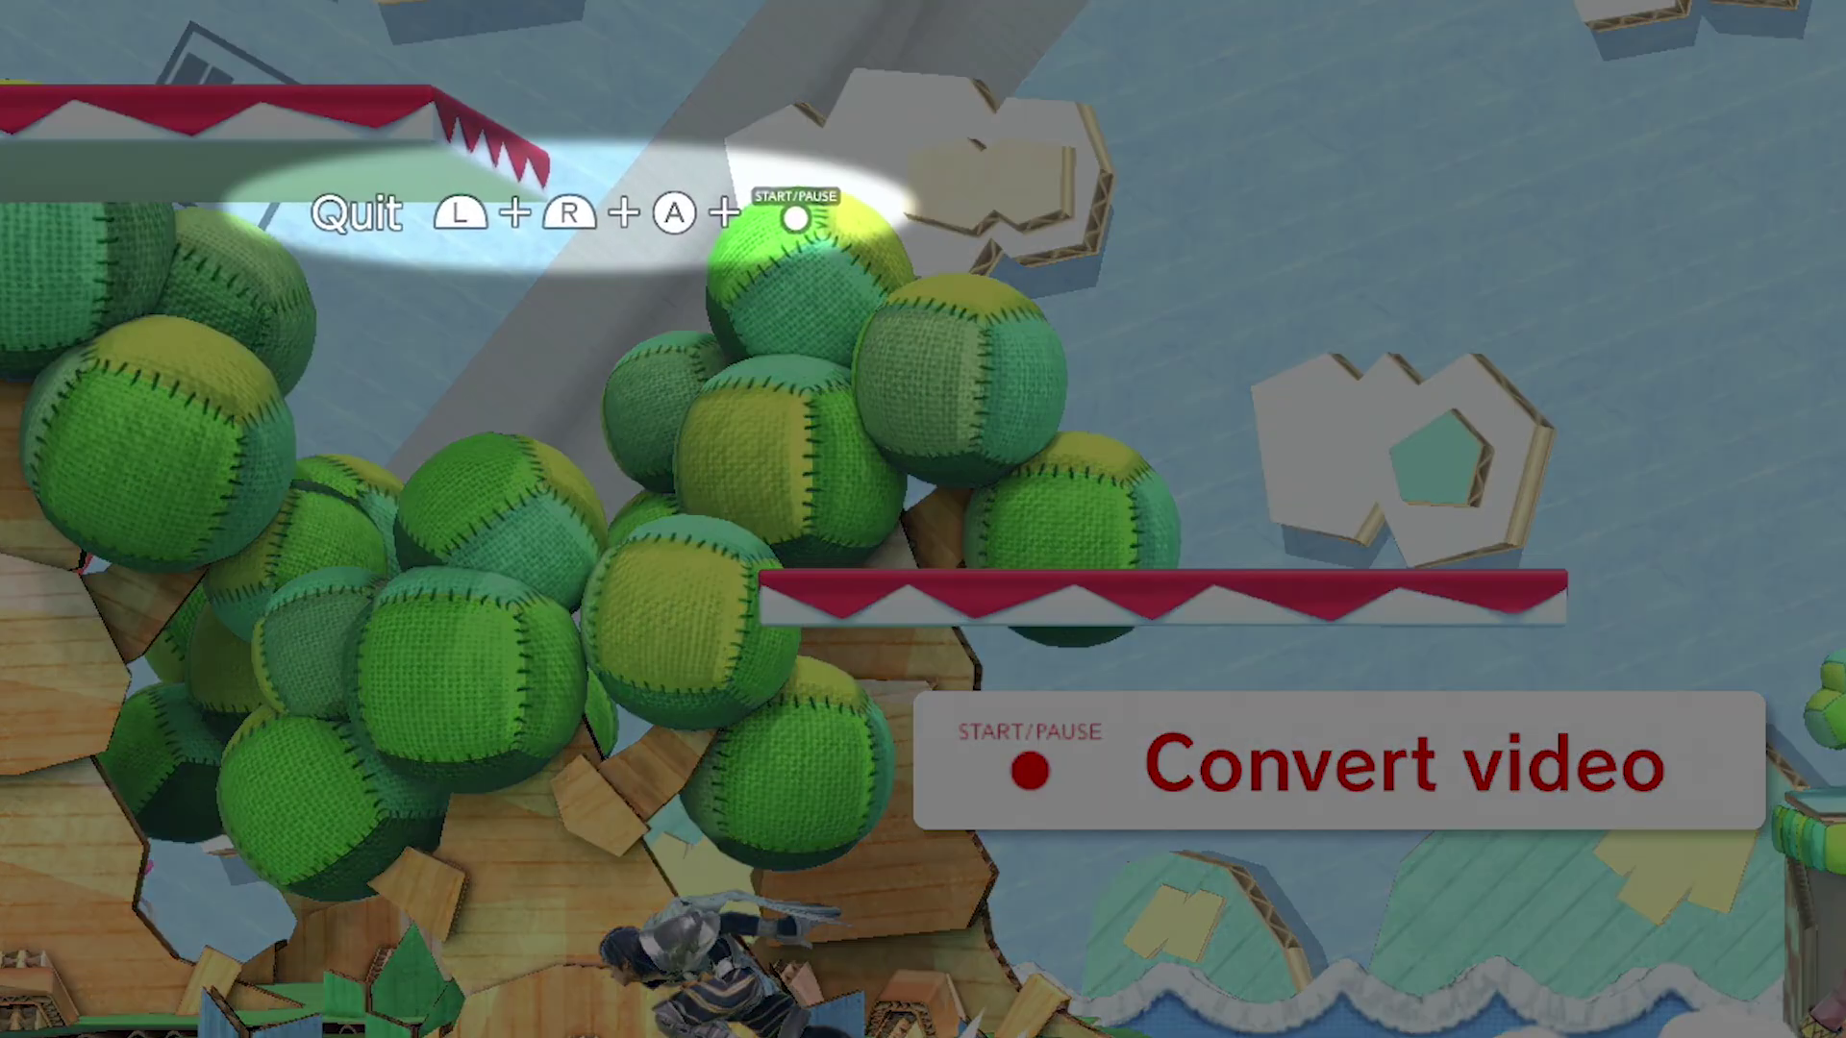
{"action": "key", "text": "Escape"}
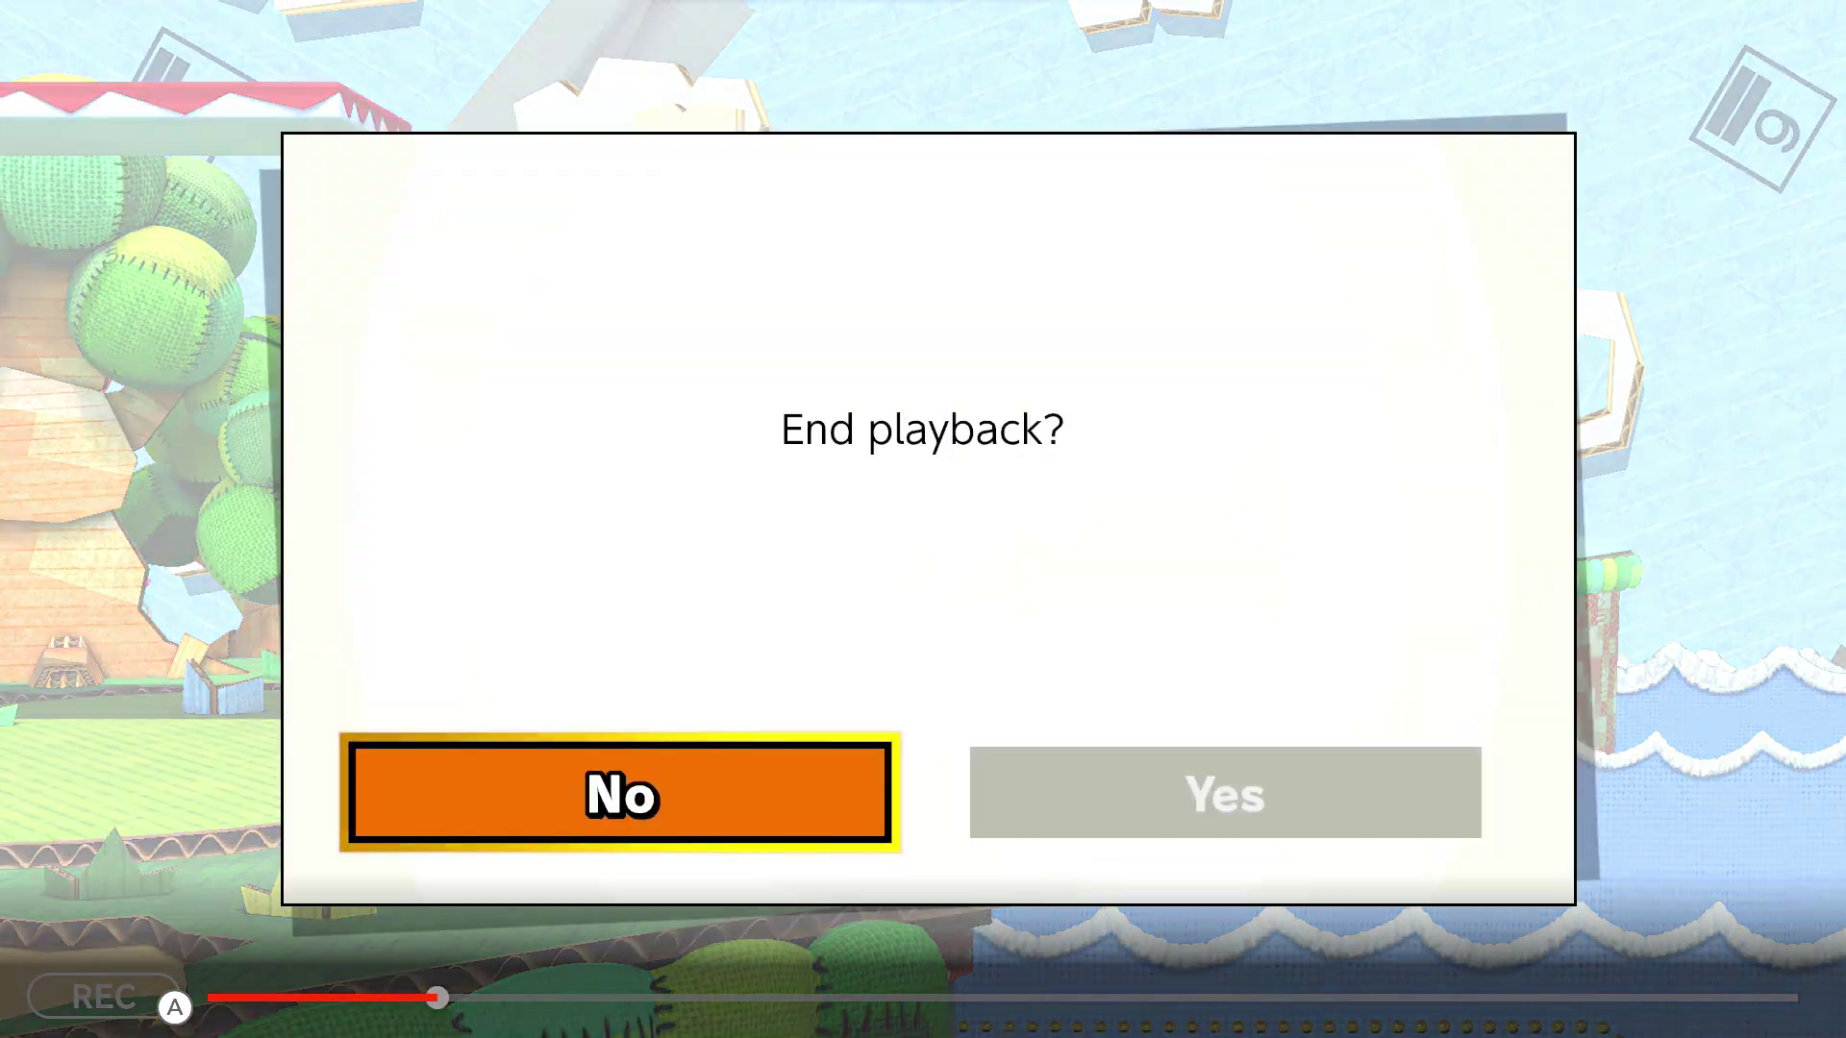
{"action": "key", "text": "Right"}
{"action": "key", "text": "Return"}
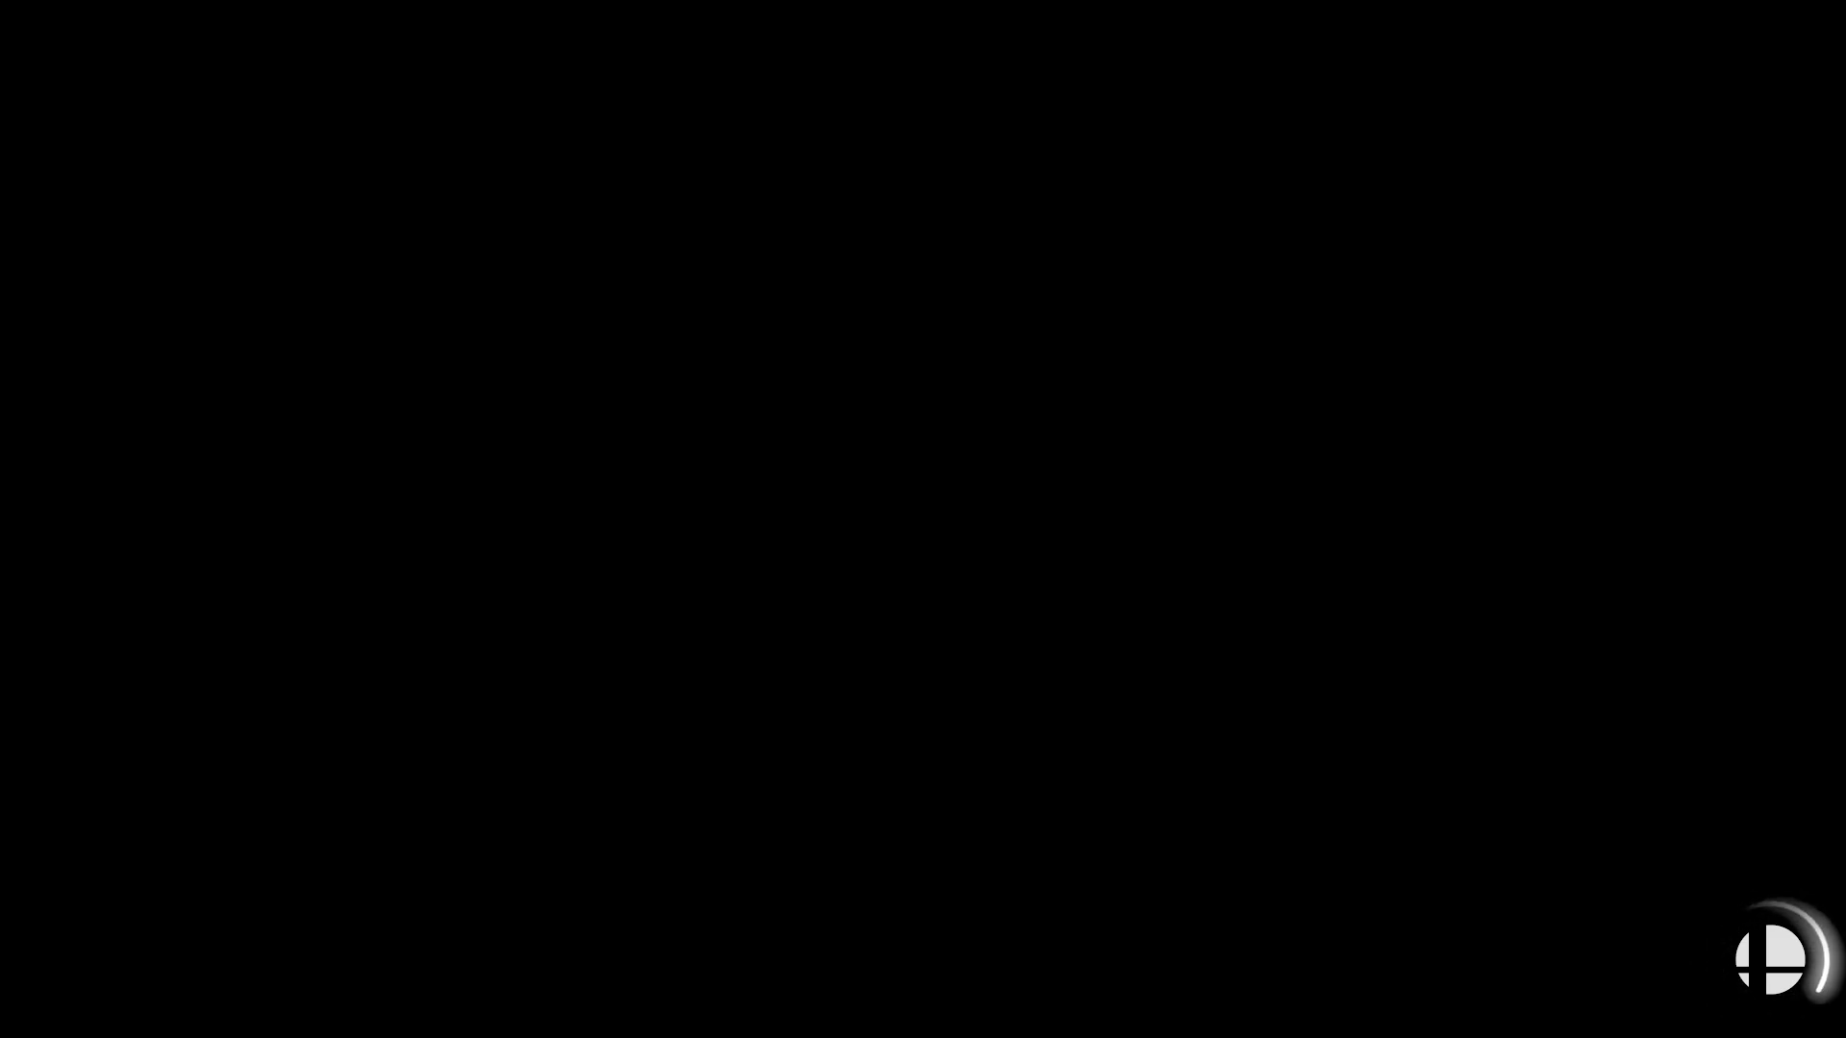
{"action": "key", "text": "Escape"}
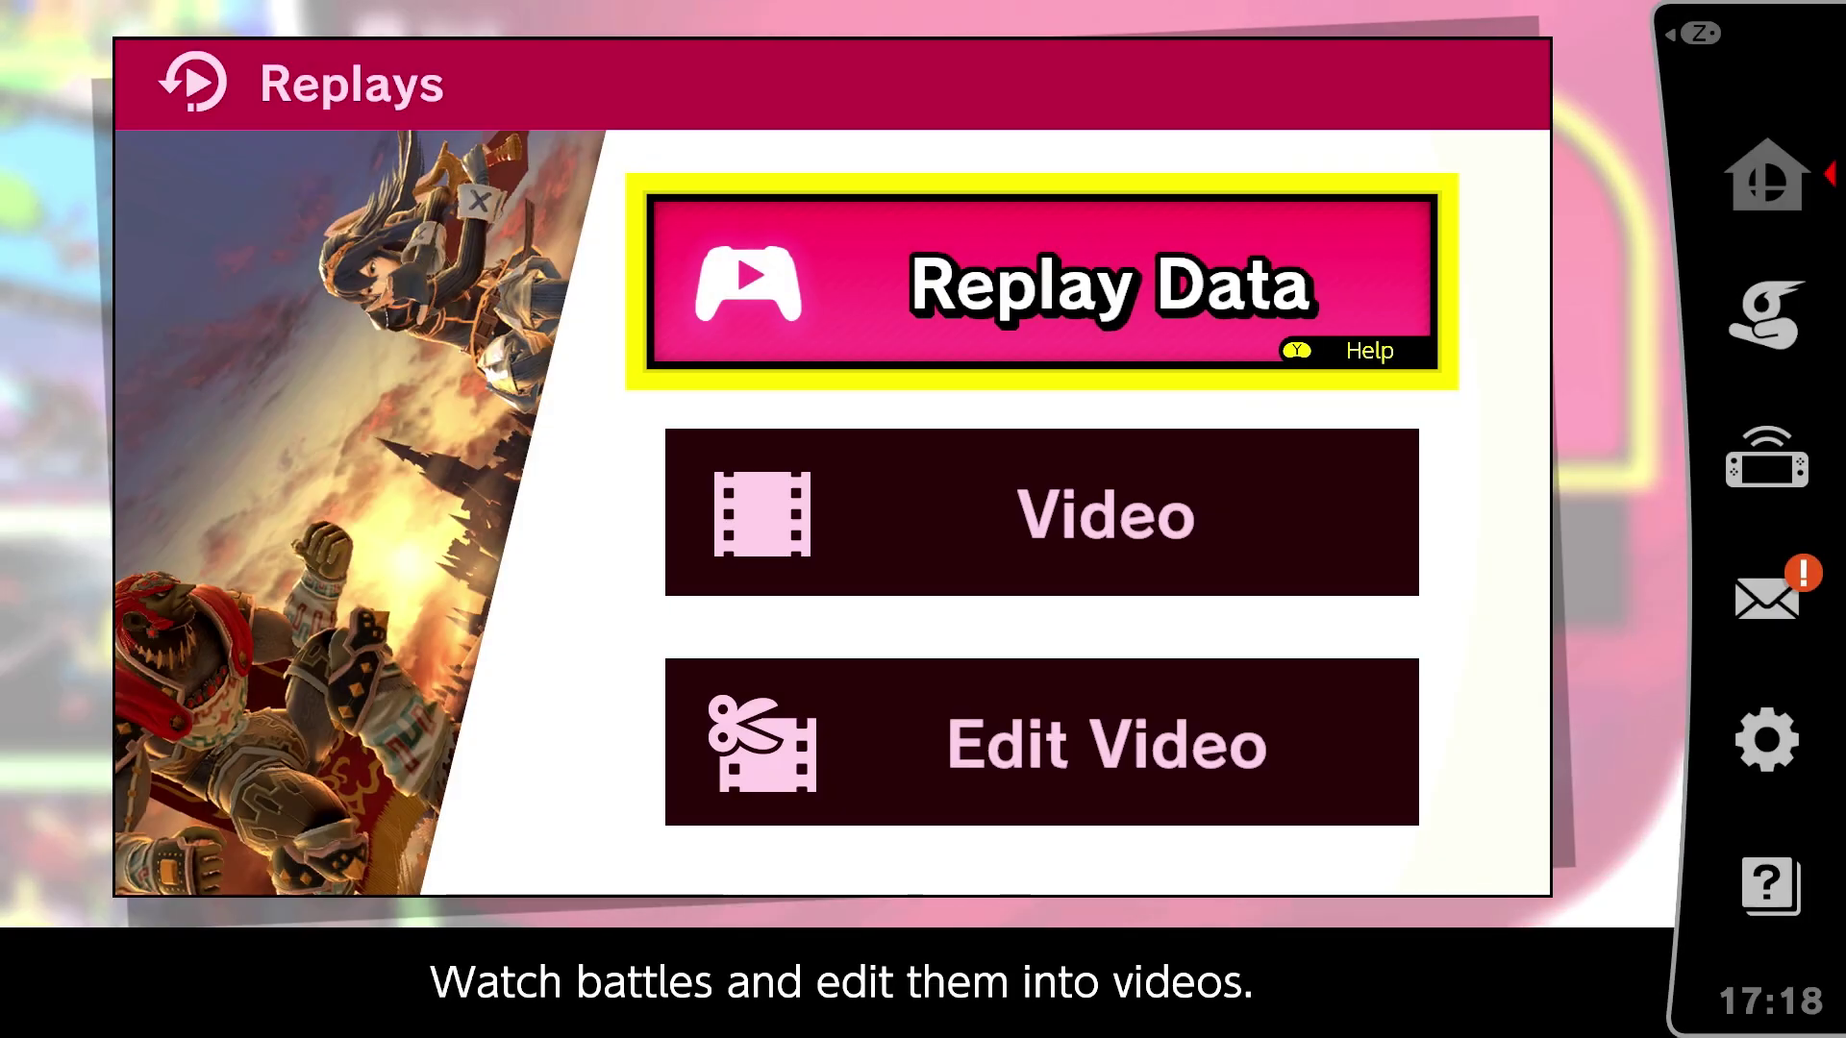
Open the mink mania video's details from the saved Videos list
{"action": "key", "text": "Down"}
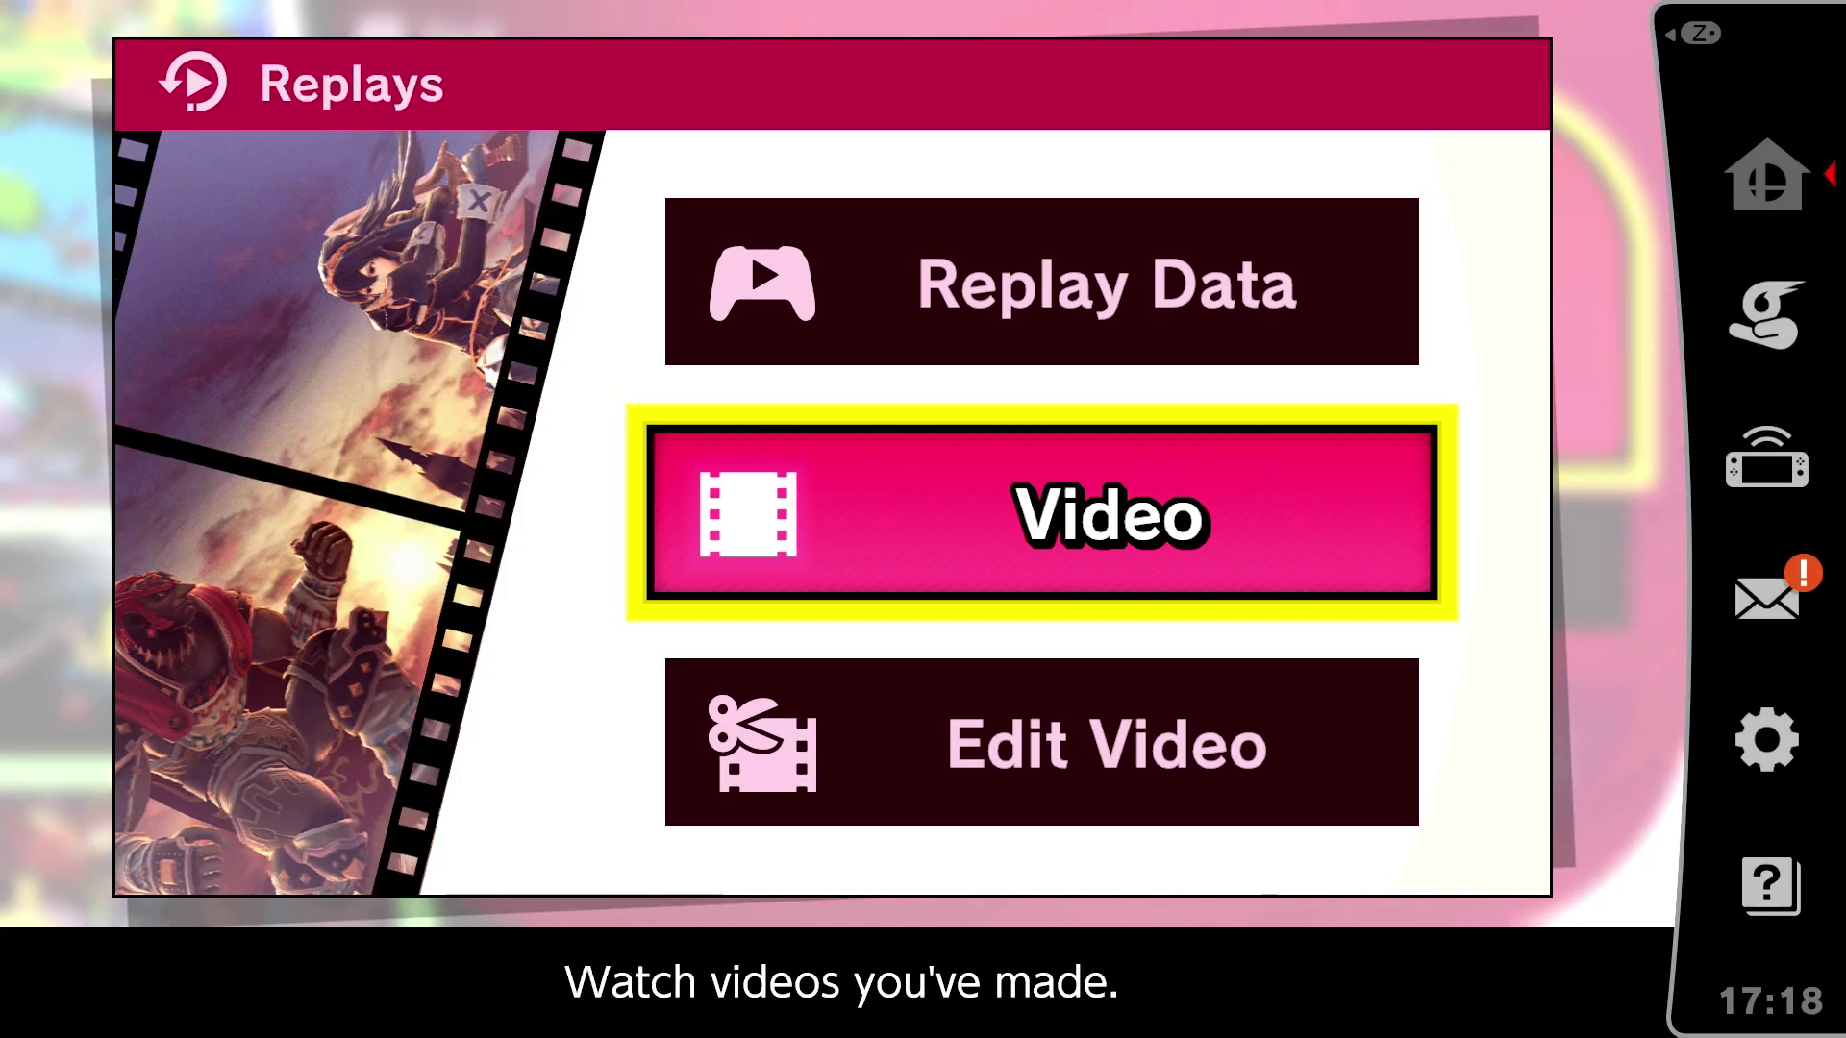
{"action": "key", "text": "Return"}
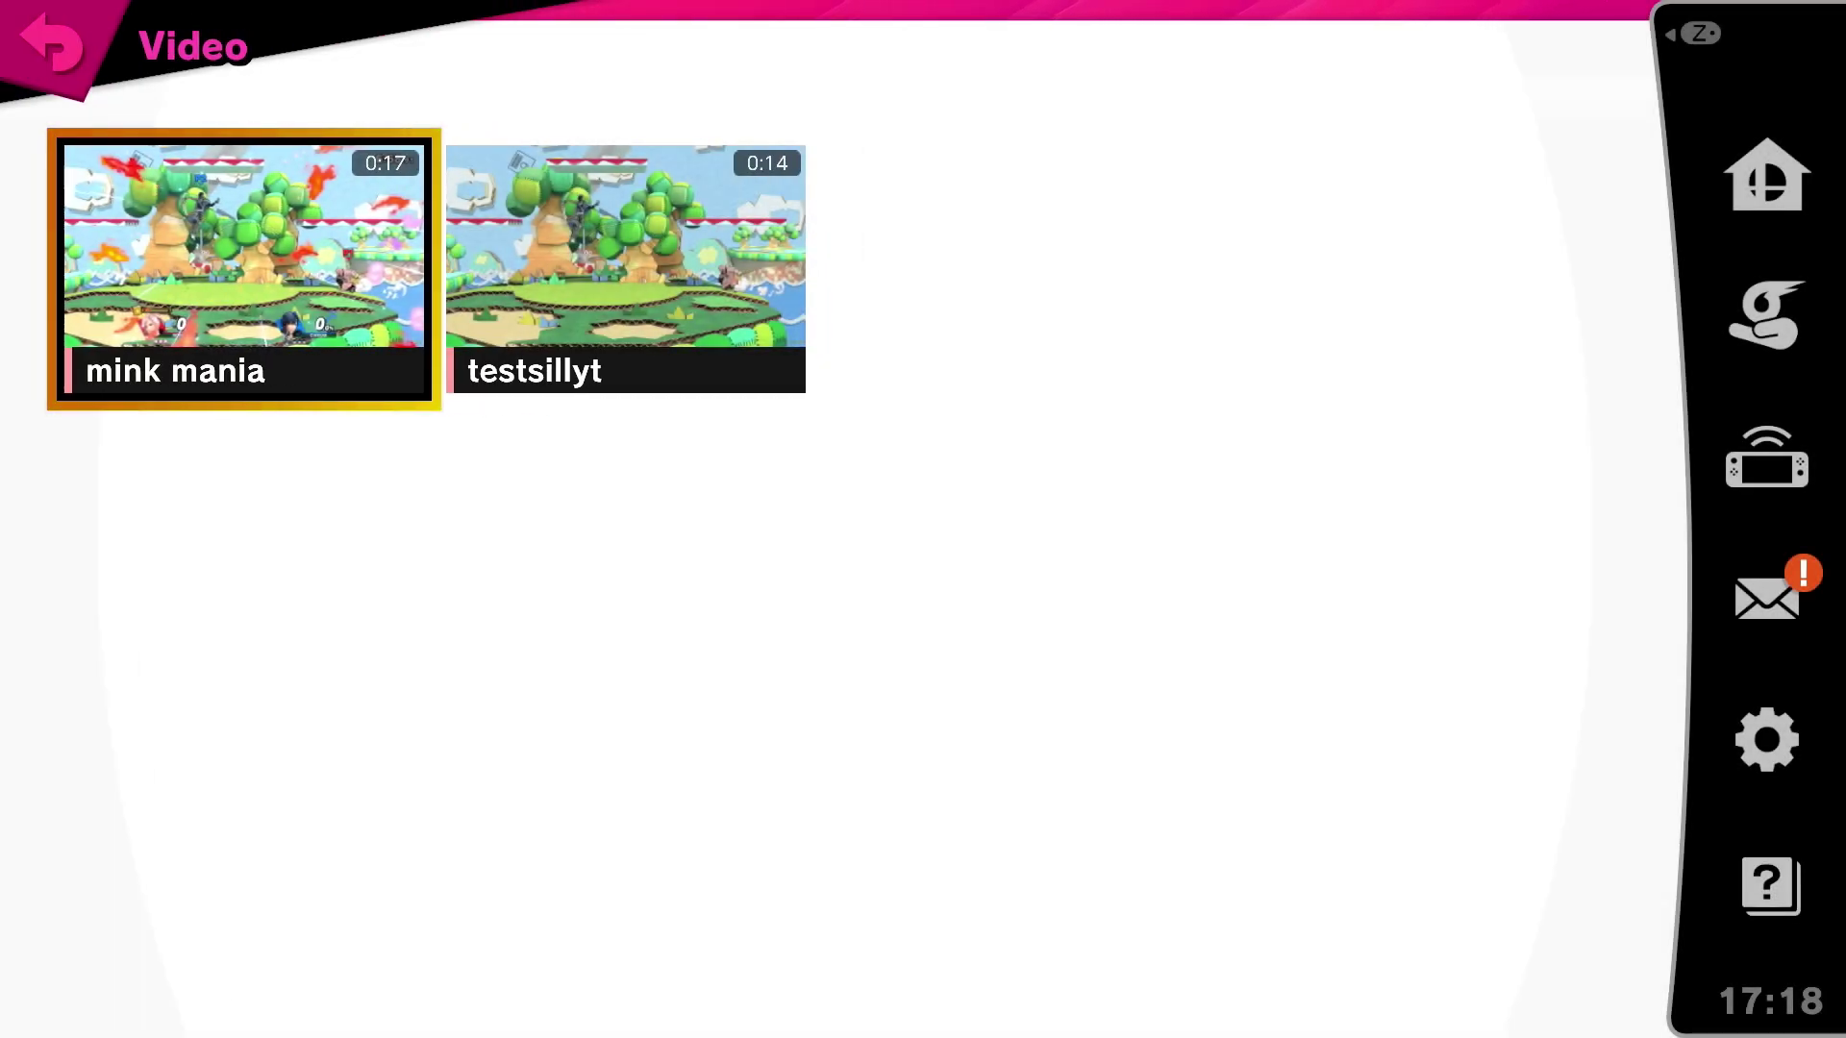
{"action": "key", "text": "Return"}
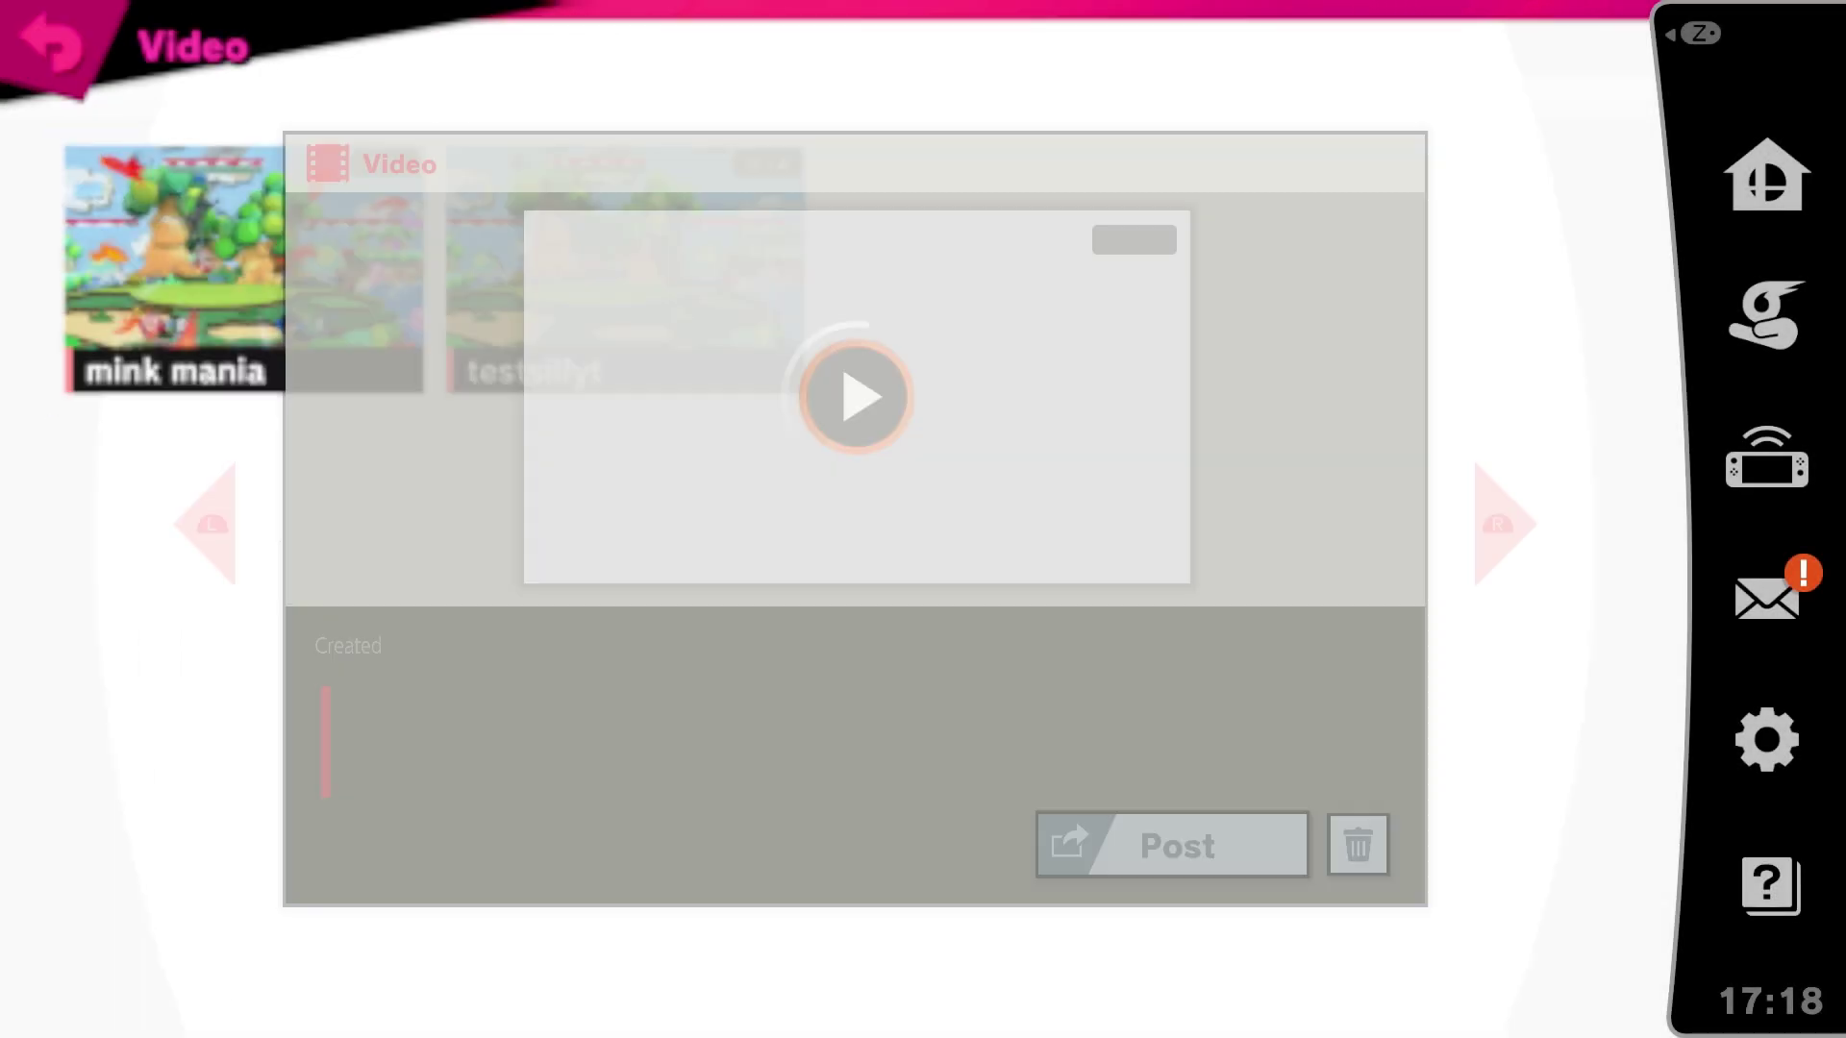
Post the mink mania video online, confirming its title, and acknowledge the Post complete message
{"action": "key", "text": "Down"}
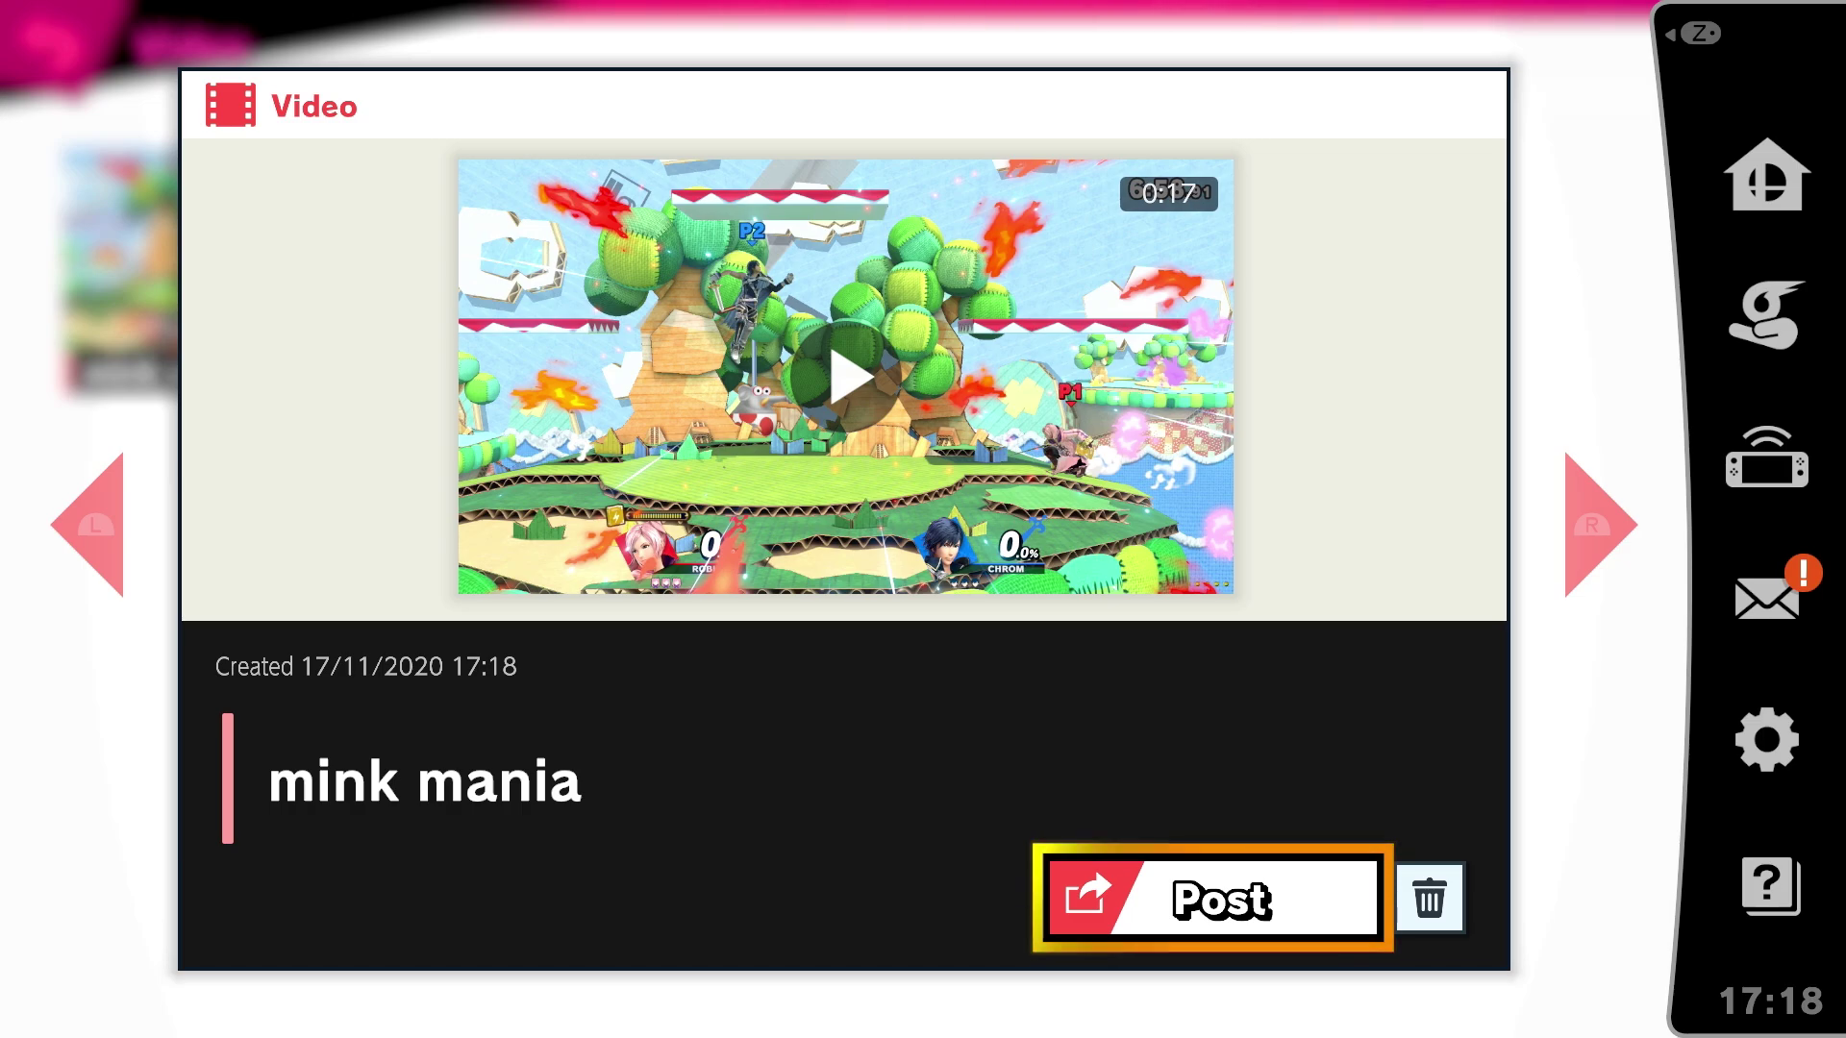
{"action": "key", "text": "Return"}
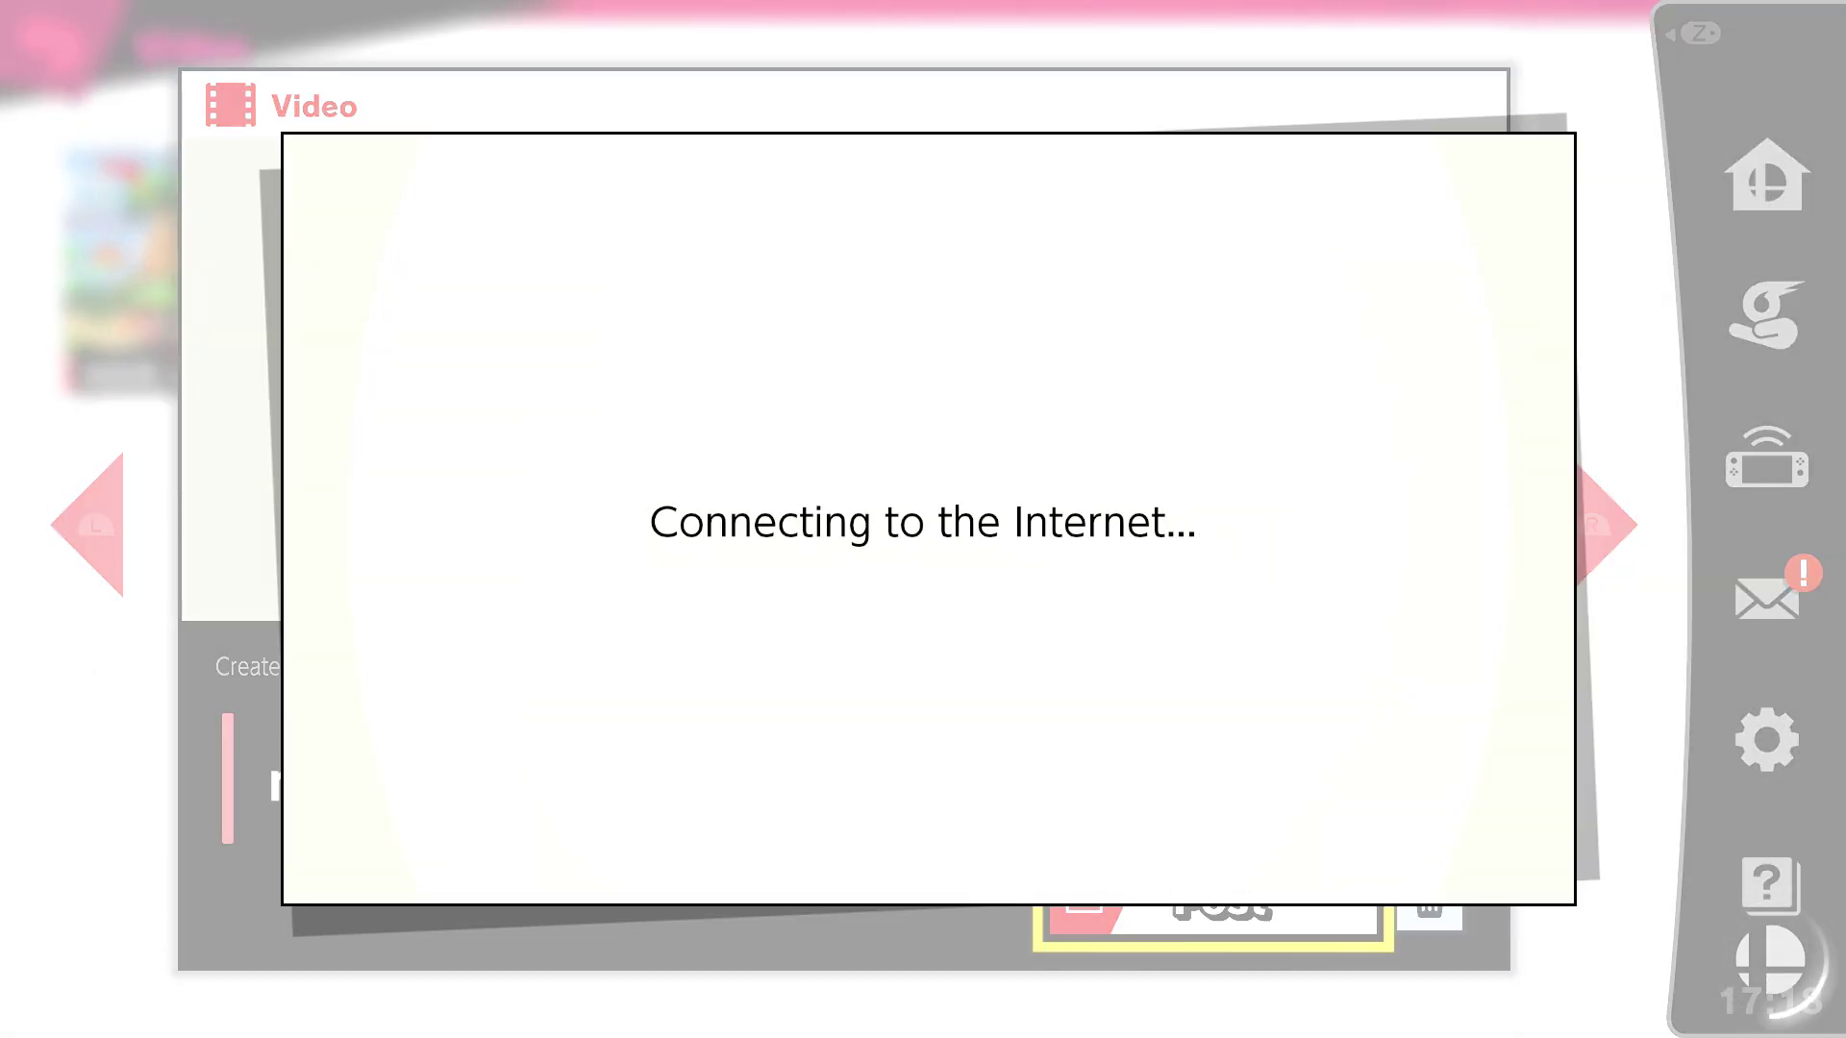
{"action": "key", "text": "Return"}
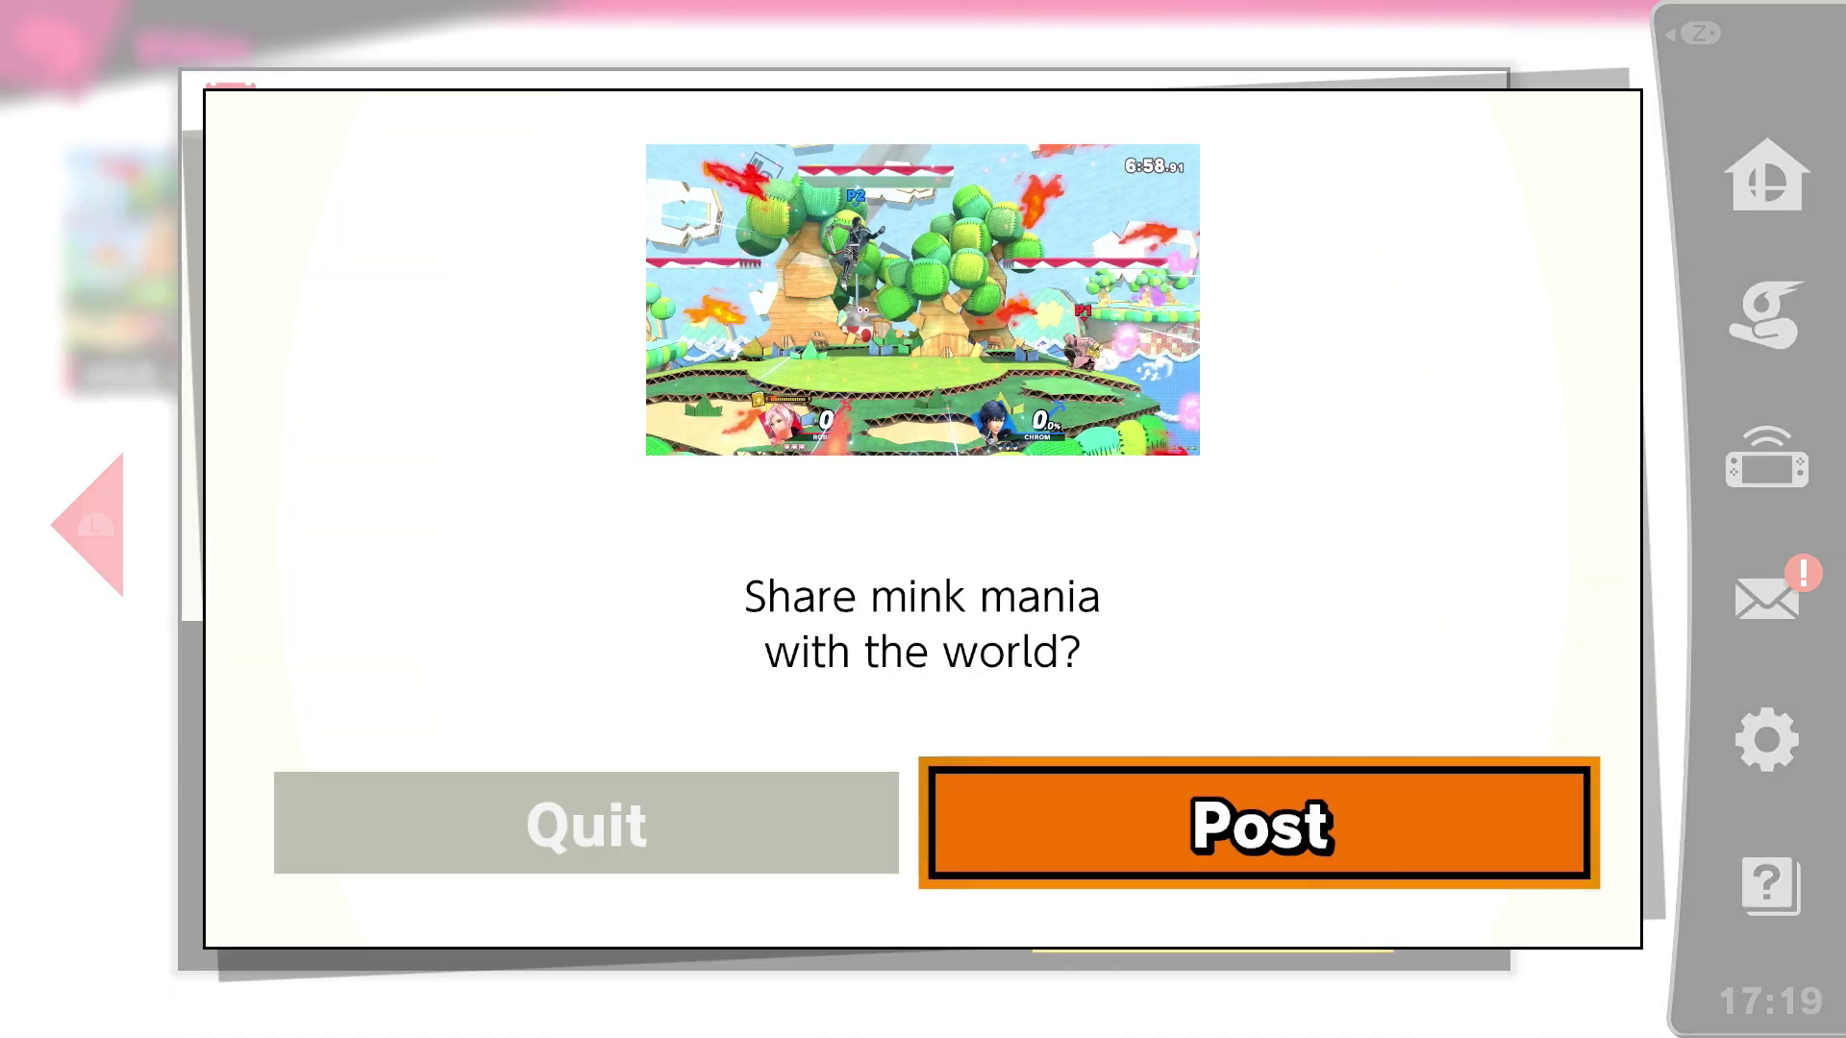
{"action": "key", "text": "Return"}
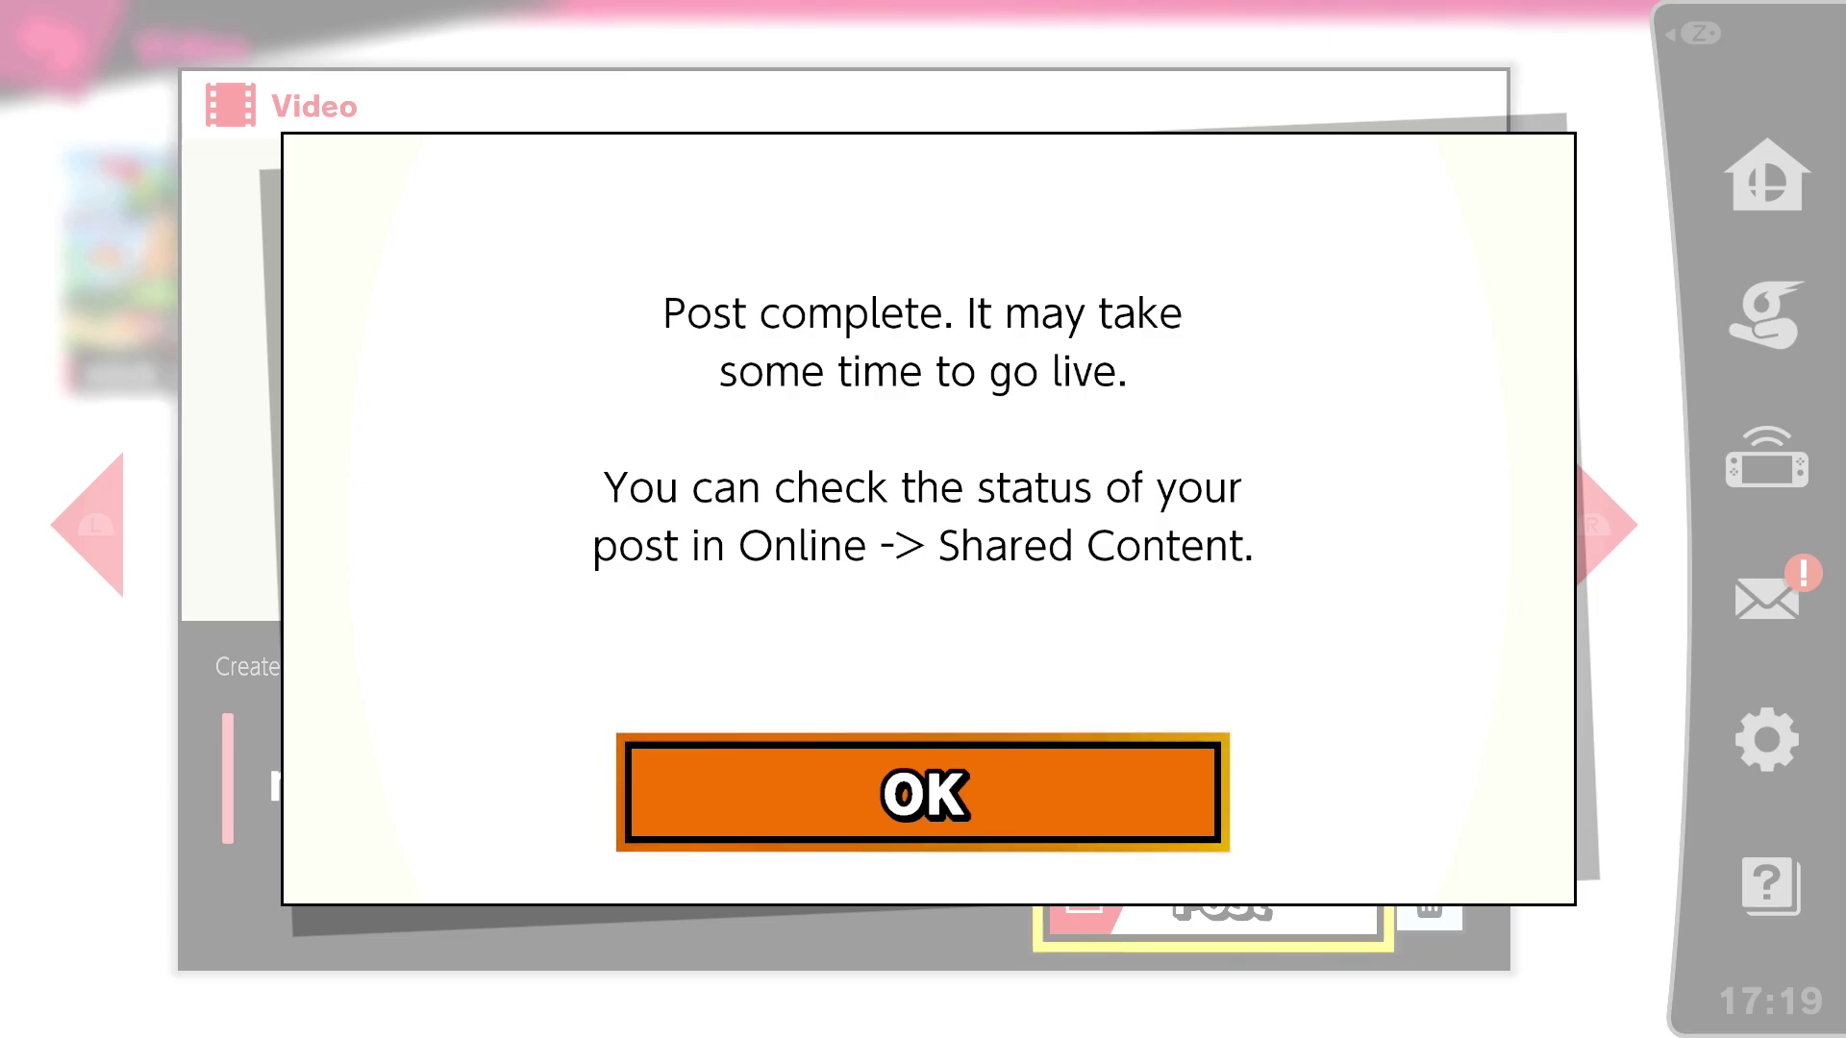
{"action": "key", "text": "Return"}
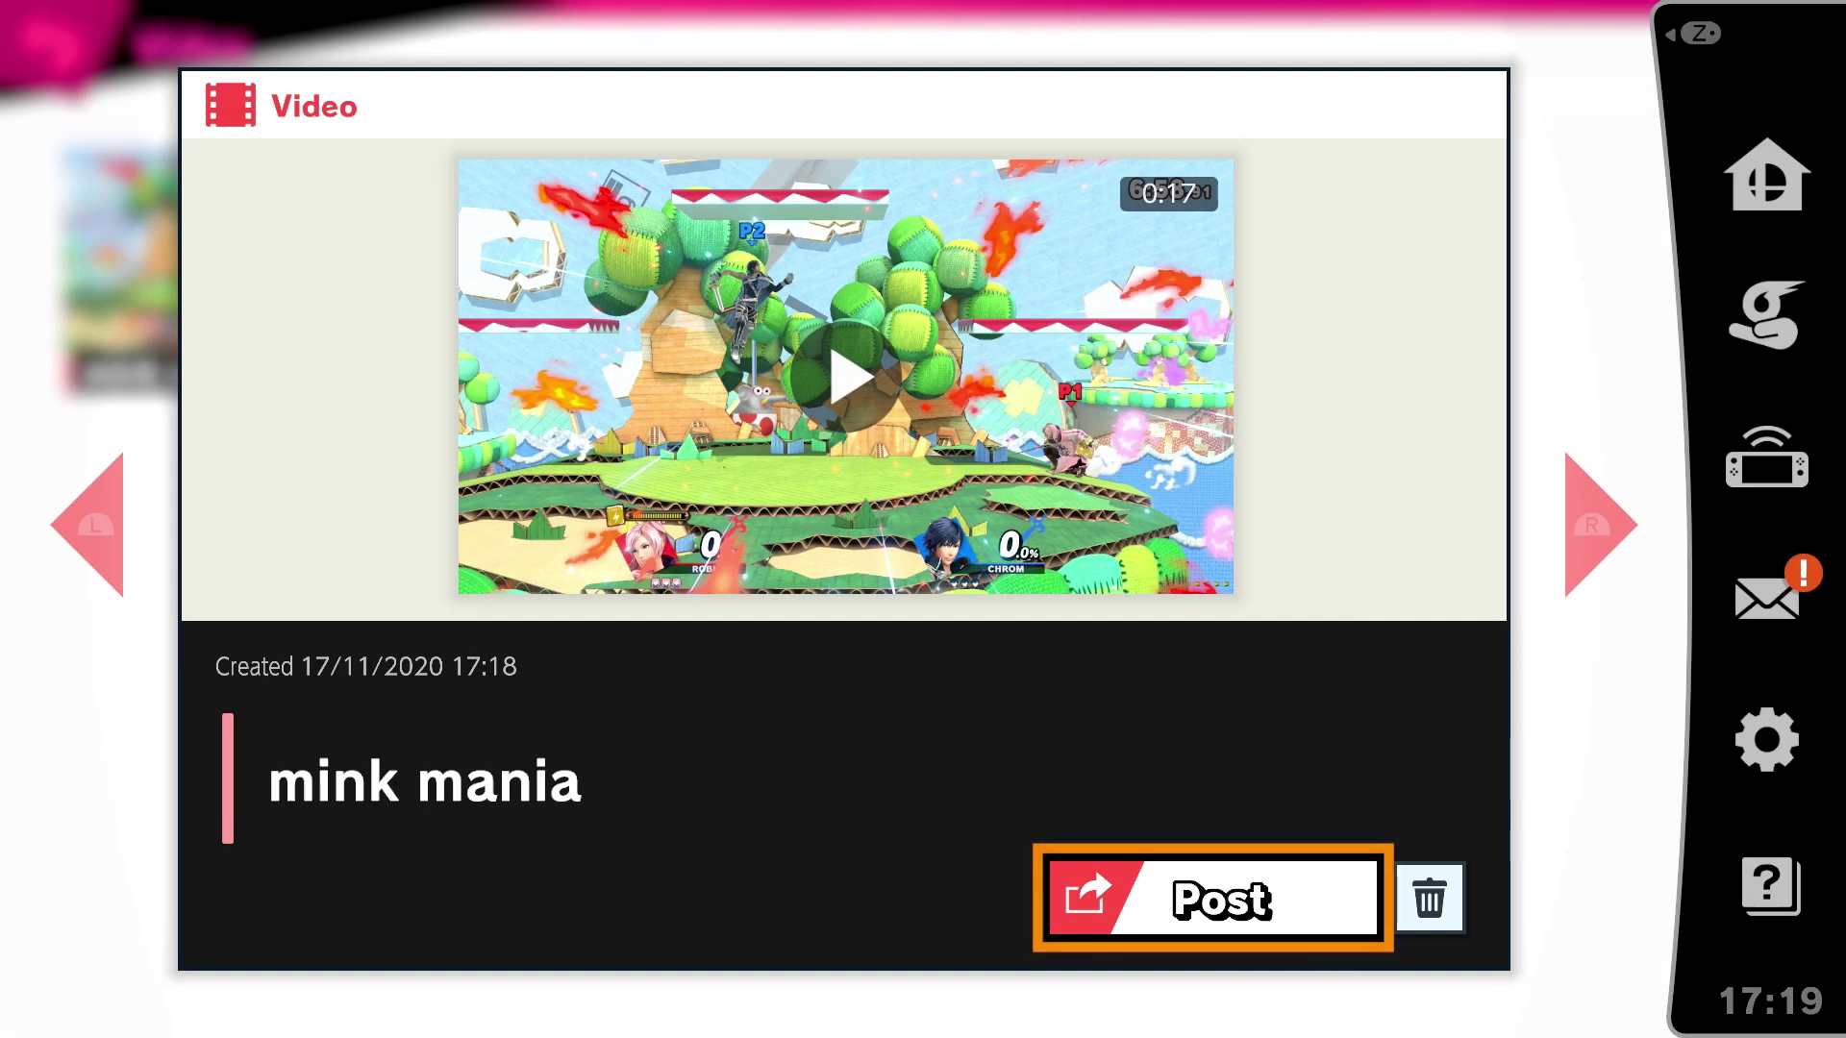
Back out to the main menu and go to Online > Shared Content
{"action": "key", "text": "Escape"}
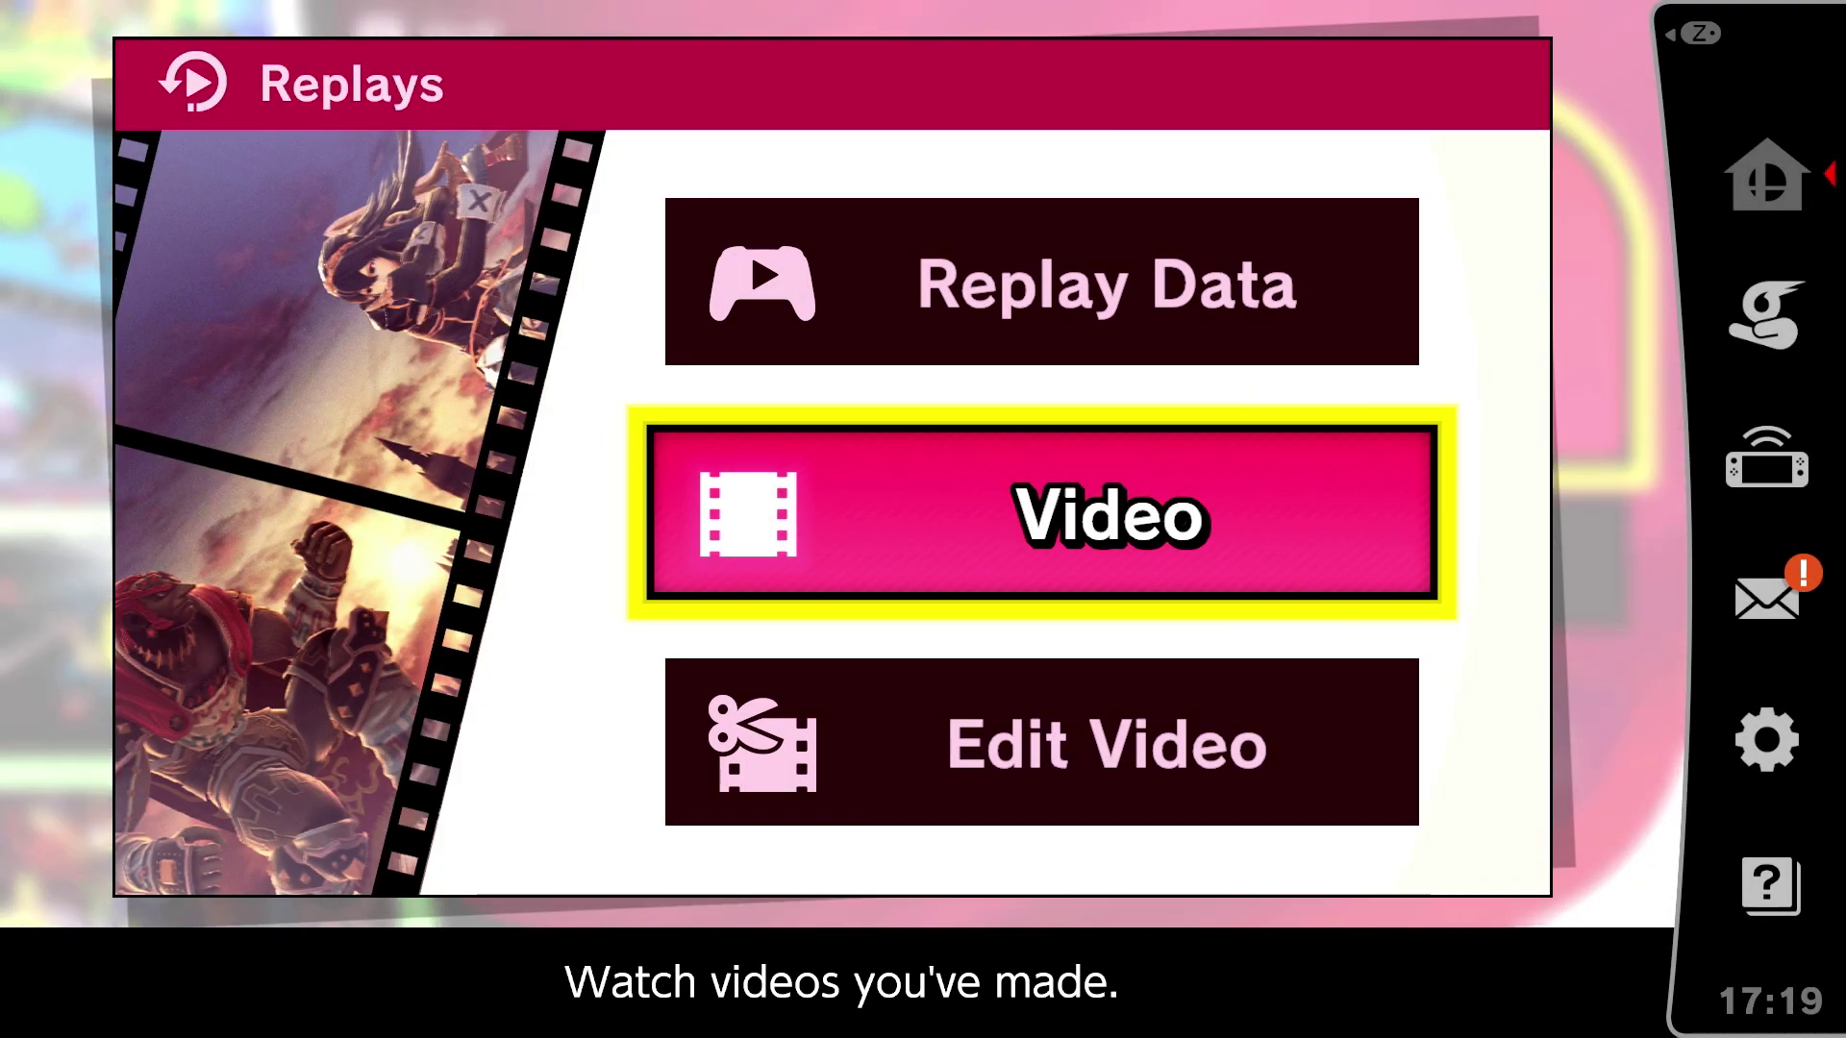
{"action": "key", "text": "Escape"}
{"action": "key", "text": "Escape"}
{"action": "key", "text": "Down"}
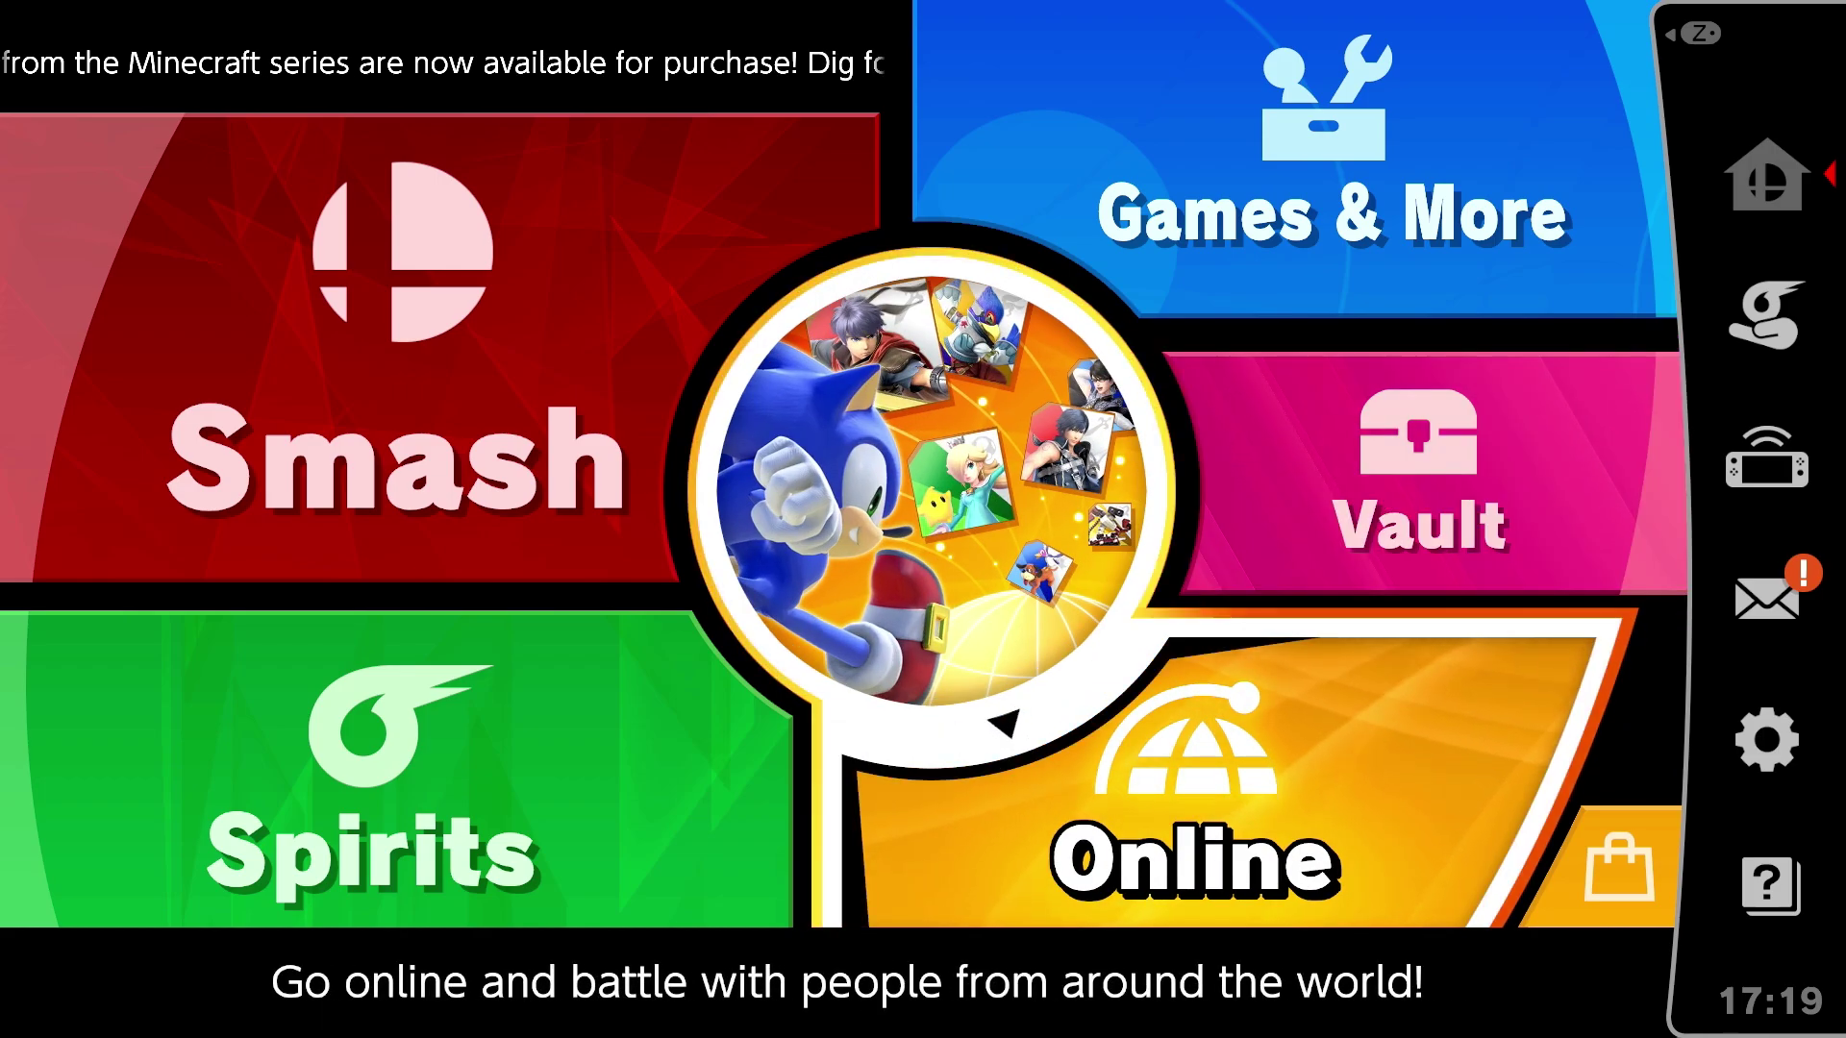
{"action": "key", "text": "Return"}
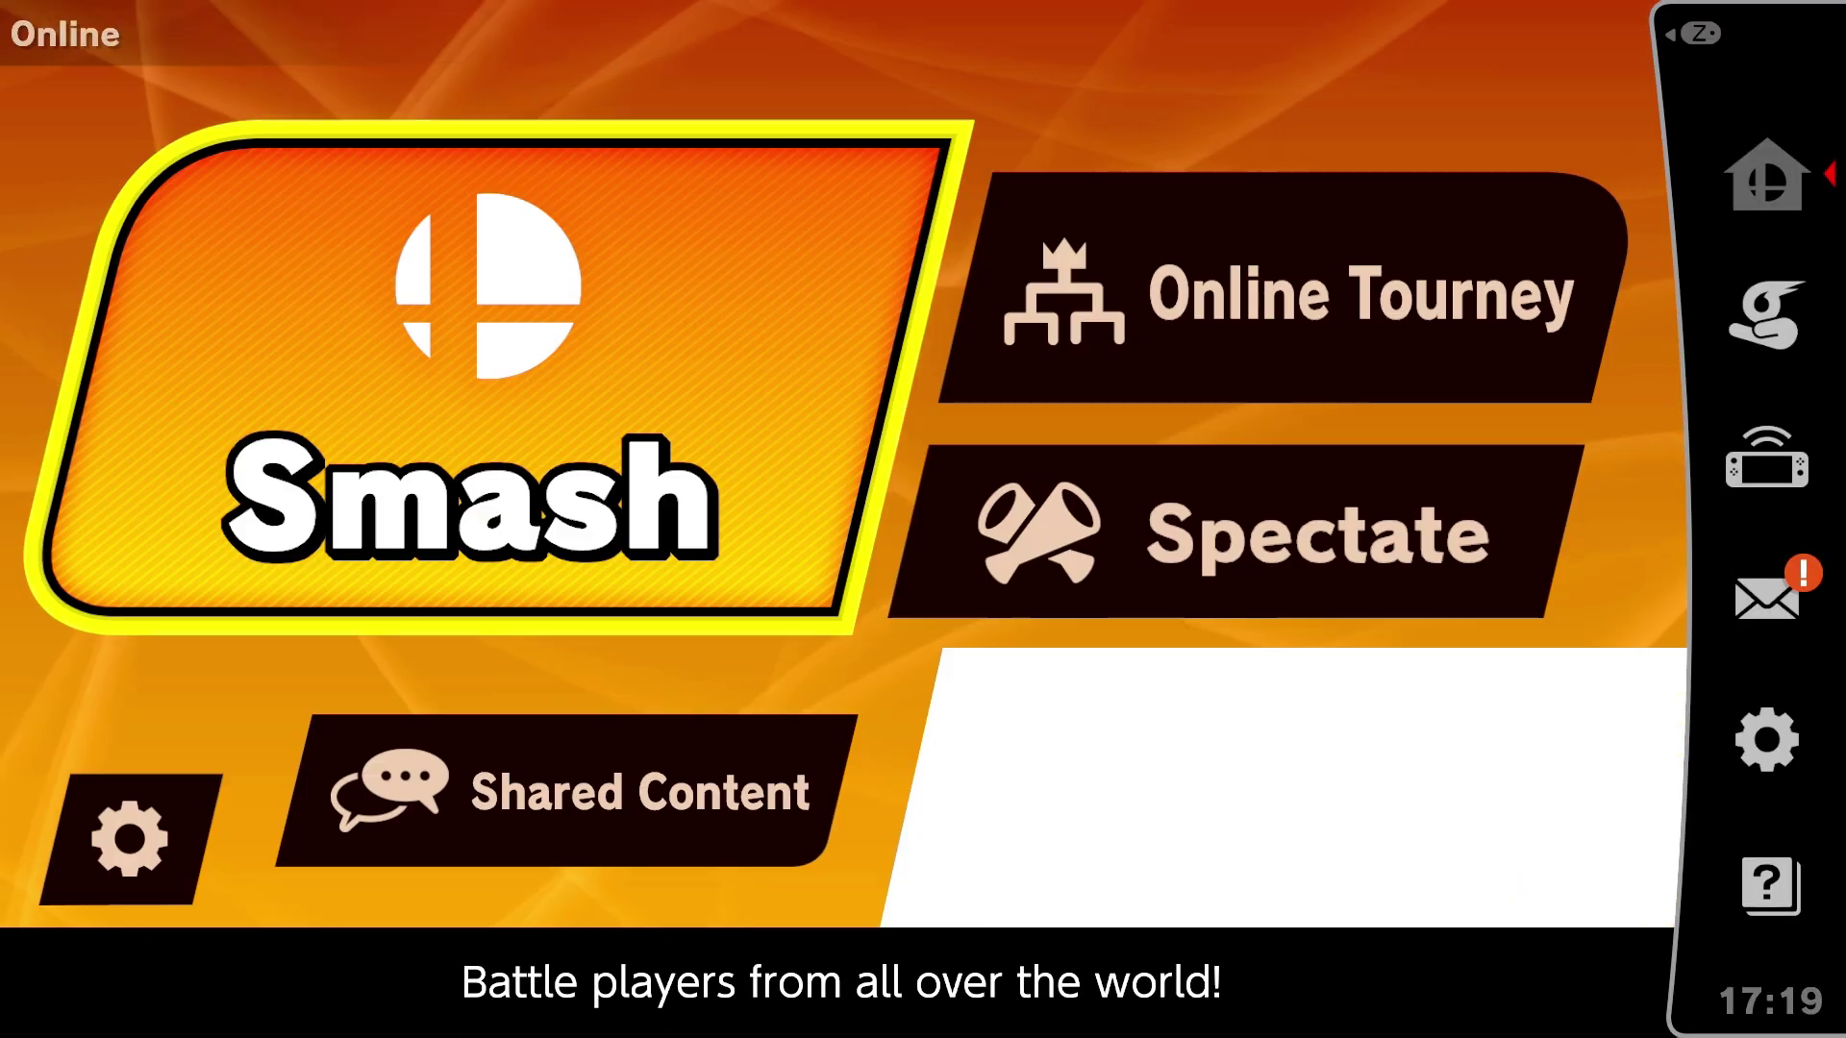
{"action": "key", "text": "Down"}
{"action": "key", "text": "Return"}
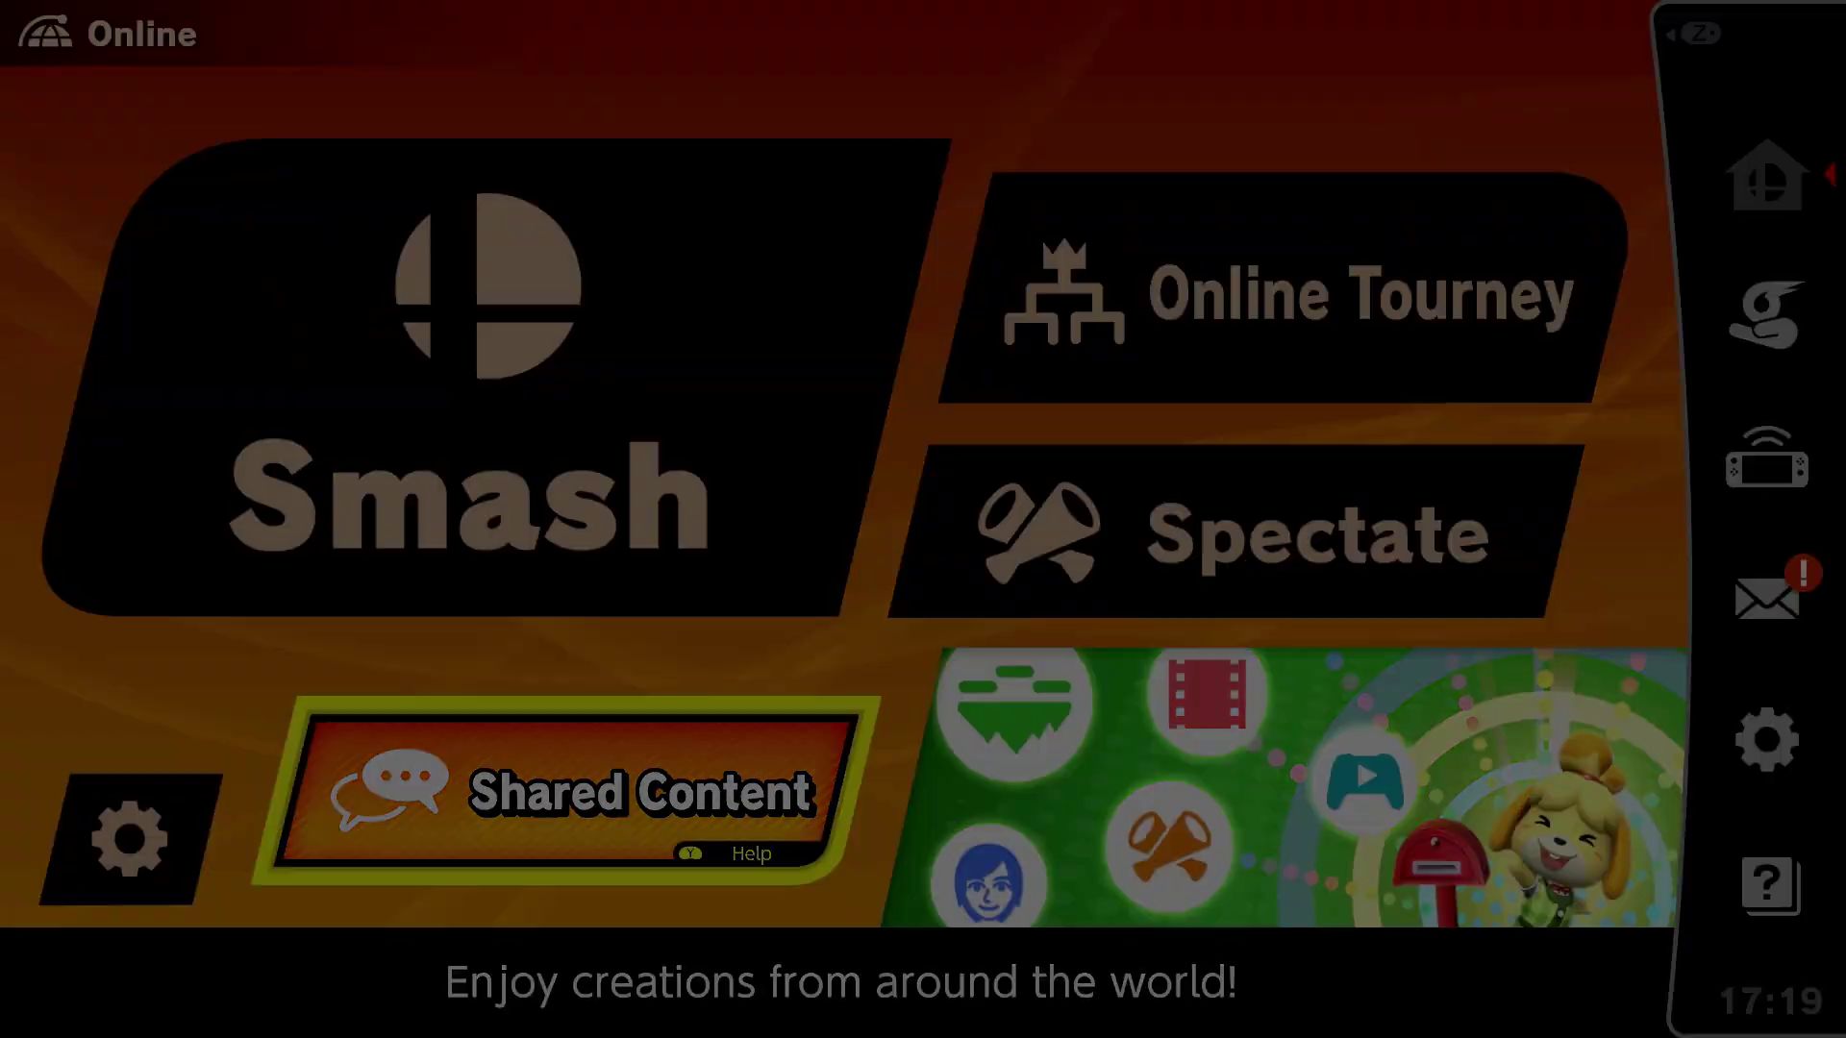
Search Shared Content by Details with Category Creator and Type You
{"action": "key", "text": "x"}
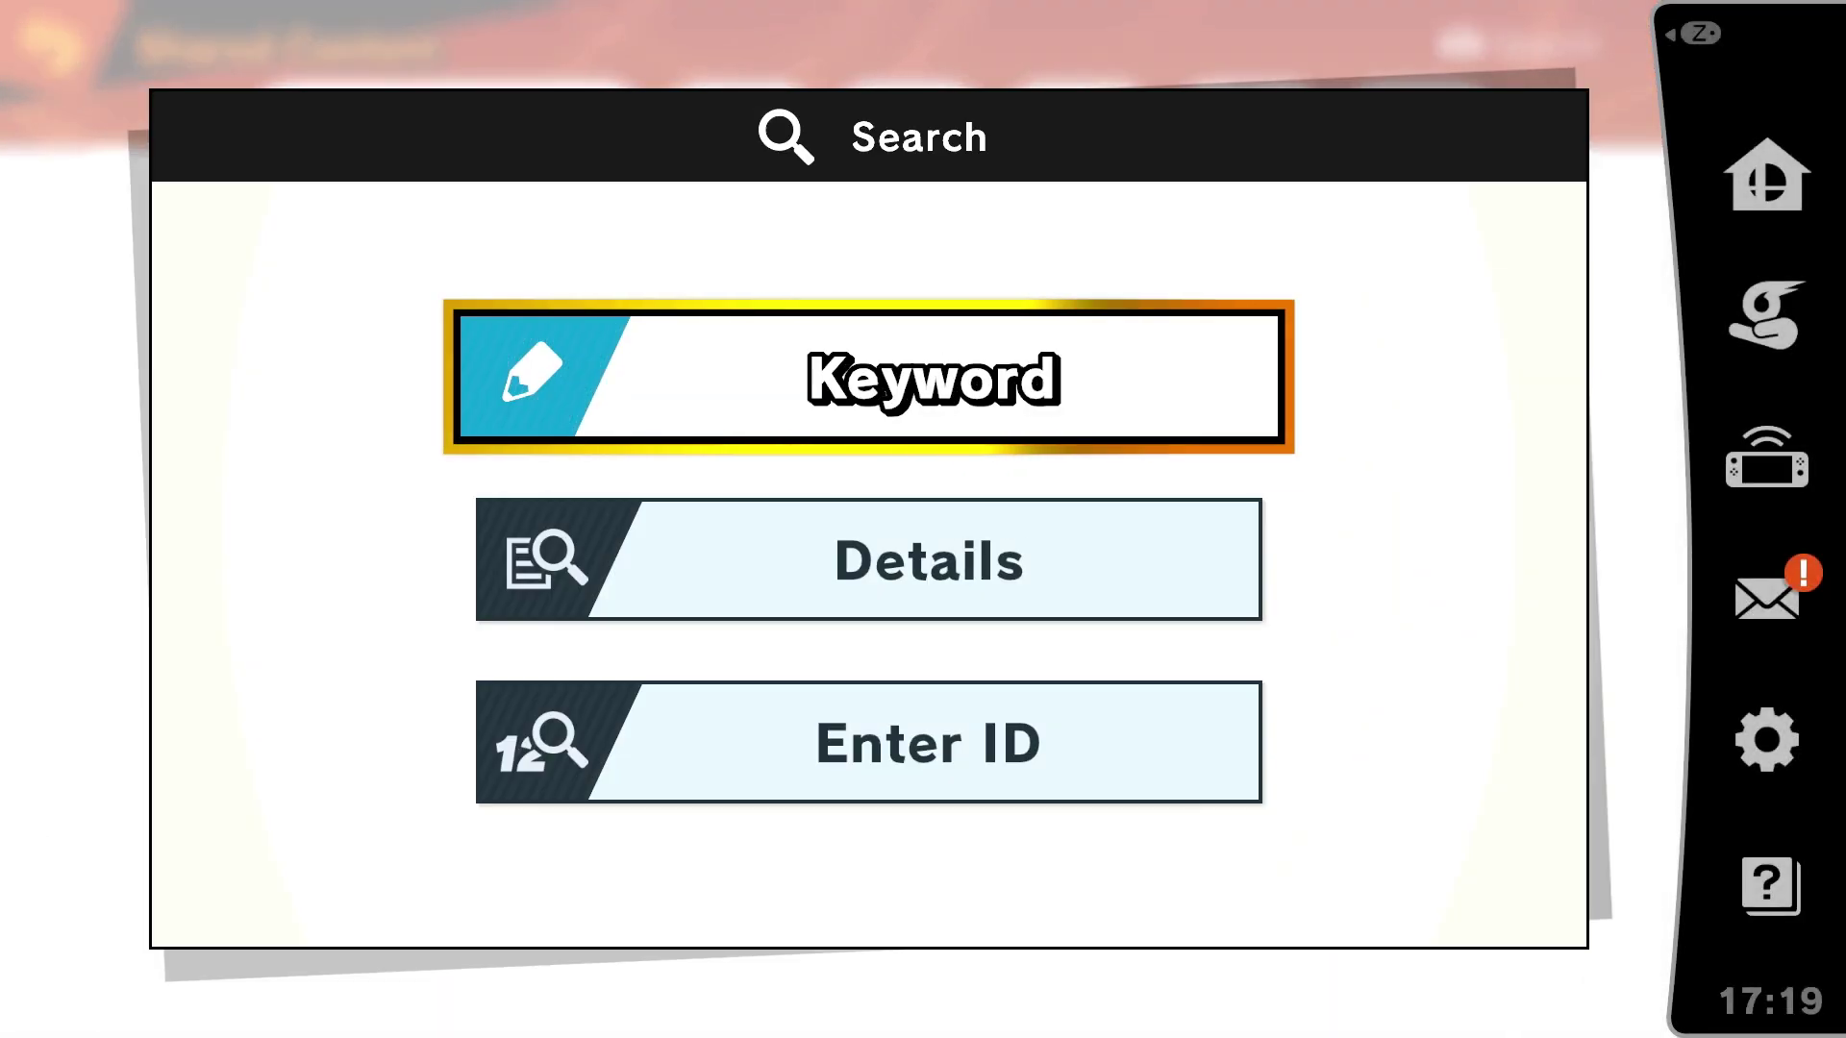
{"action": "key", "text": "Down"}
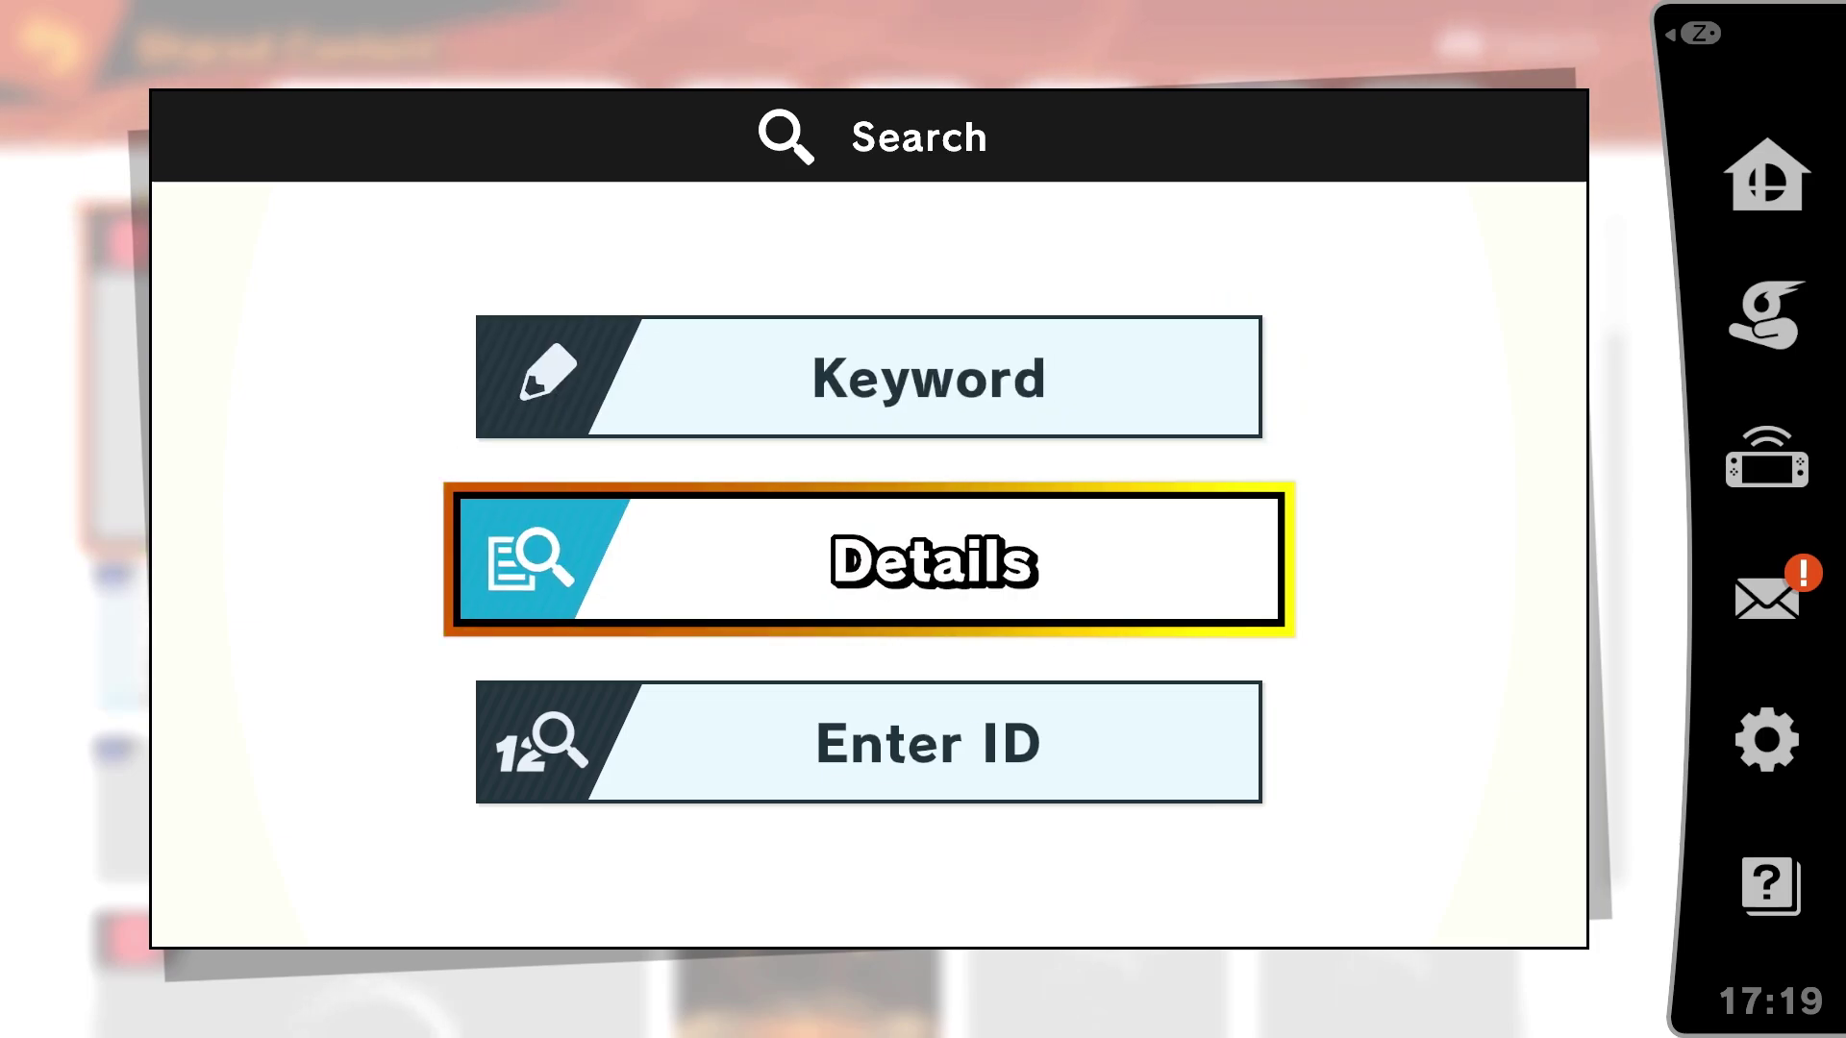
{"action": "key", "text": "Return"}
{"action": "key", "text": "Right"}
{"action": "key", "text": "Right"}
{"action": "key", "text": "Right"}
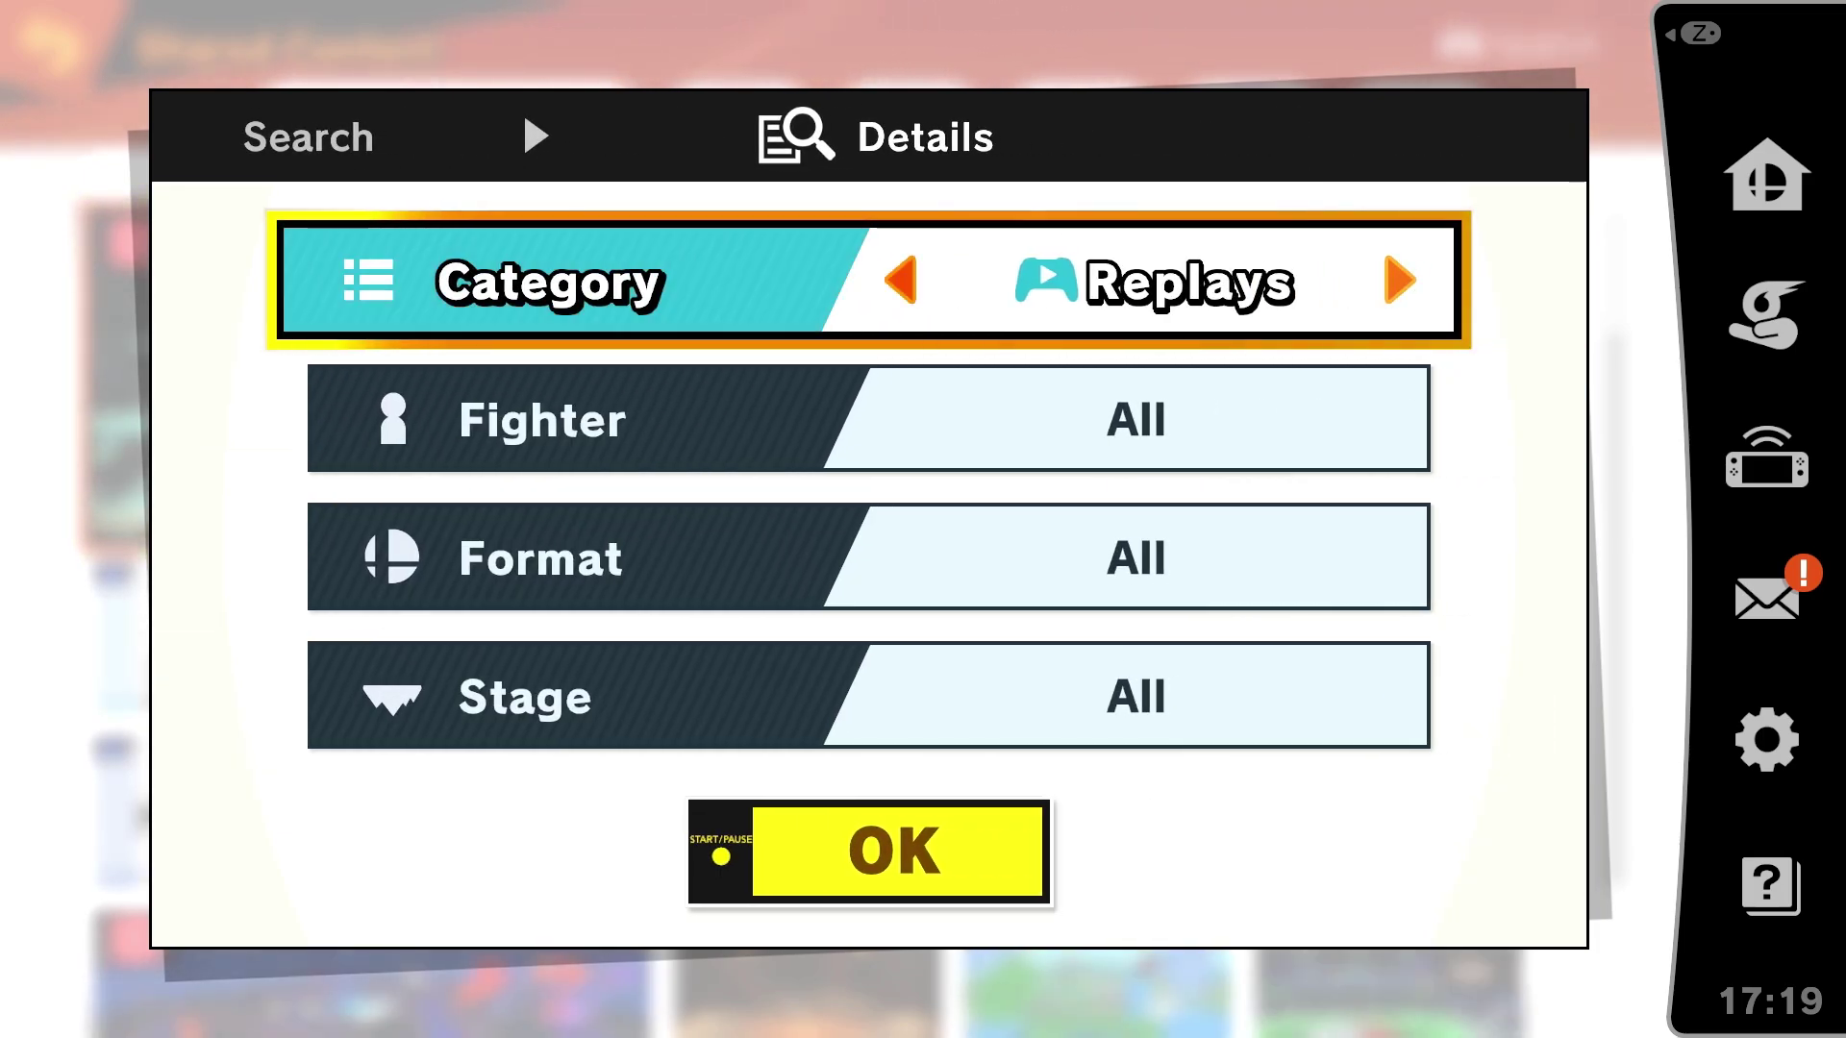
{"action": "key", "text": "Right"}
{"action": "key", "text": "Right"}
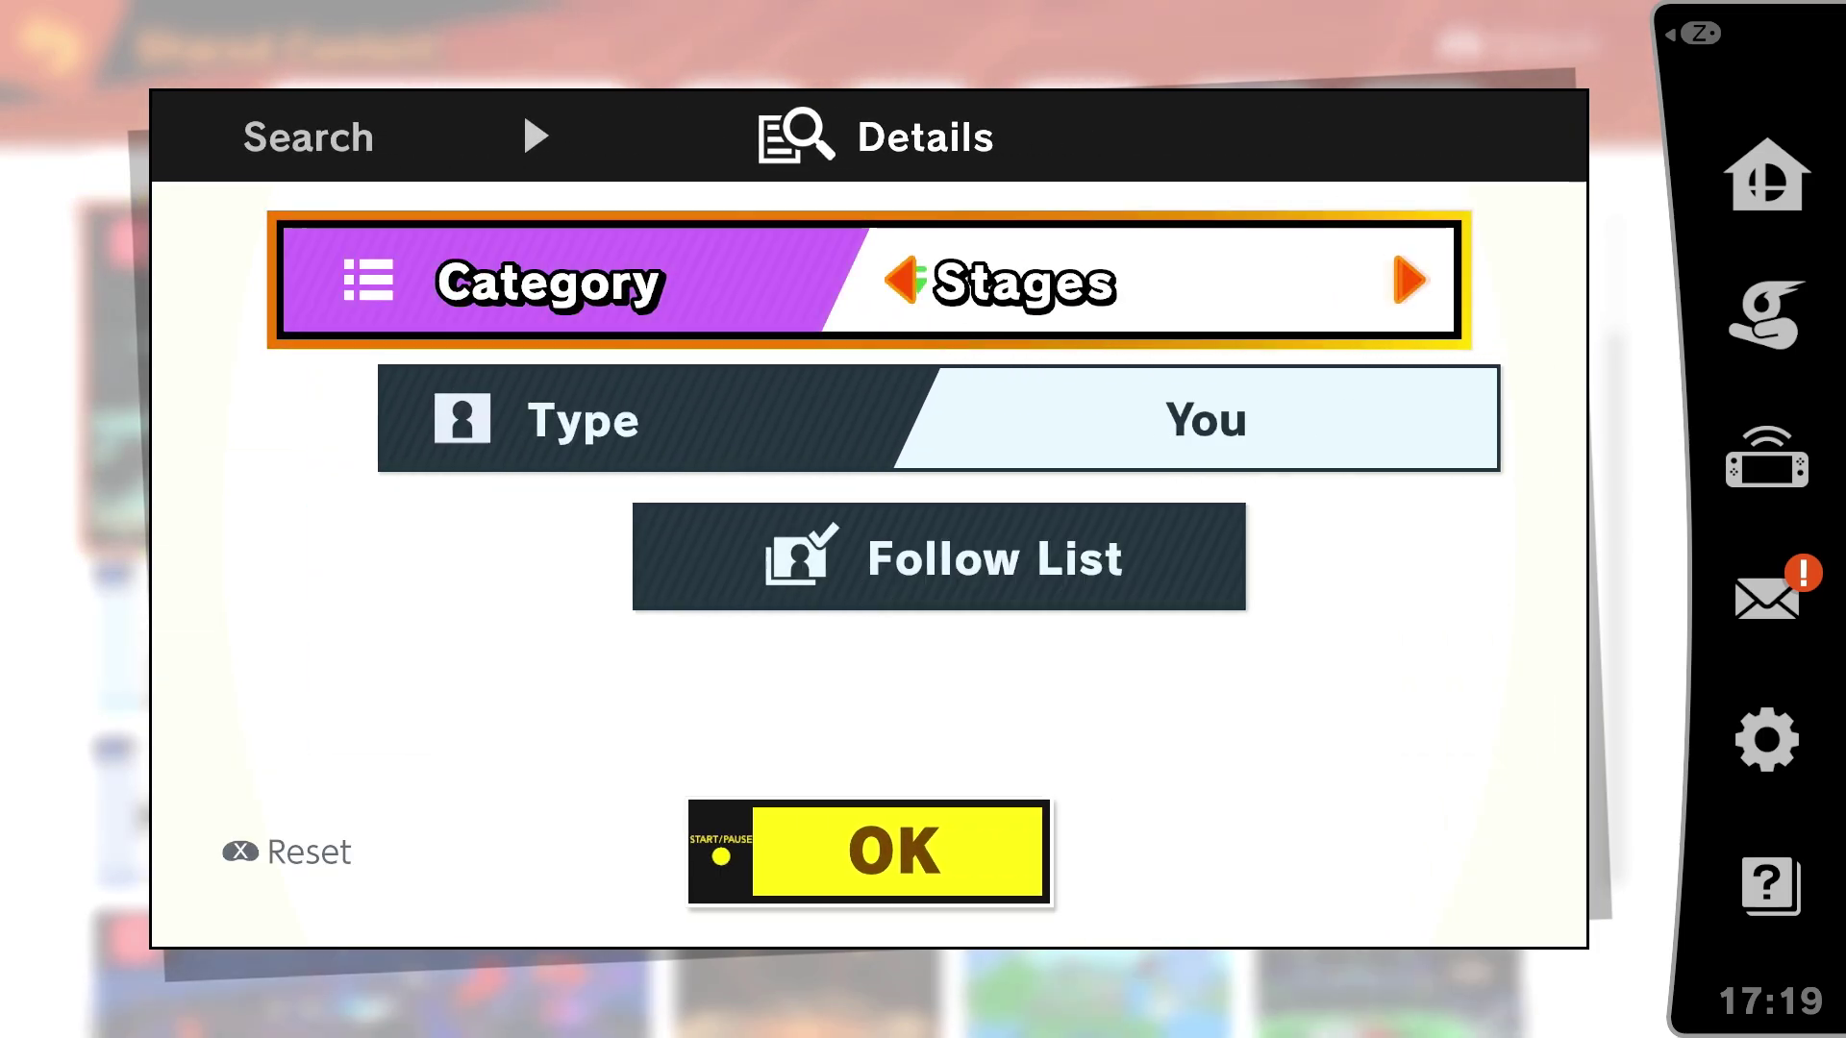
{"action": "key", "text": "Down"}
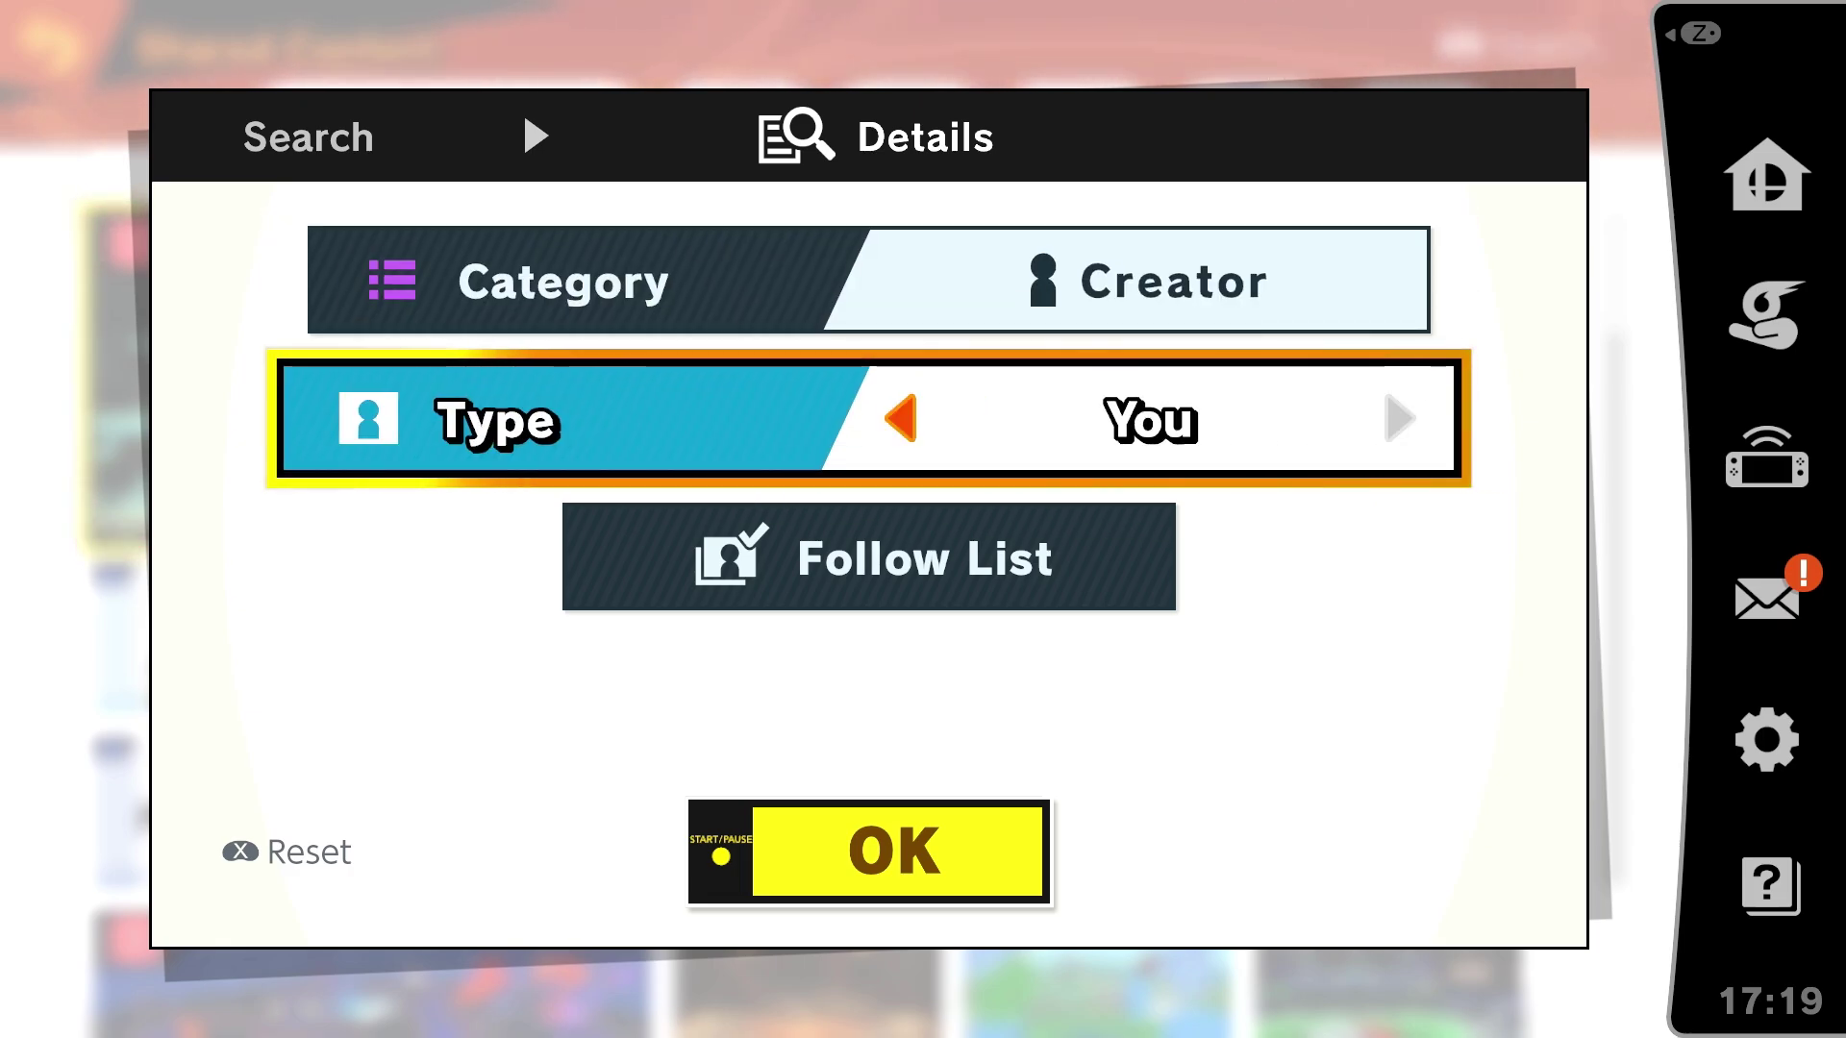
{"action": "key", "text": "Return"}
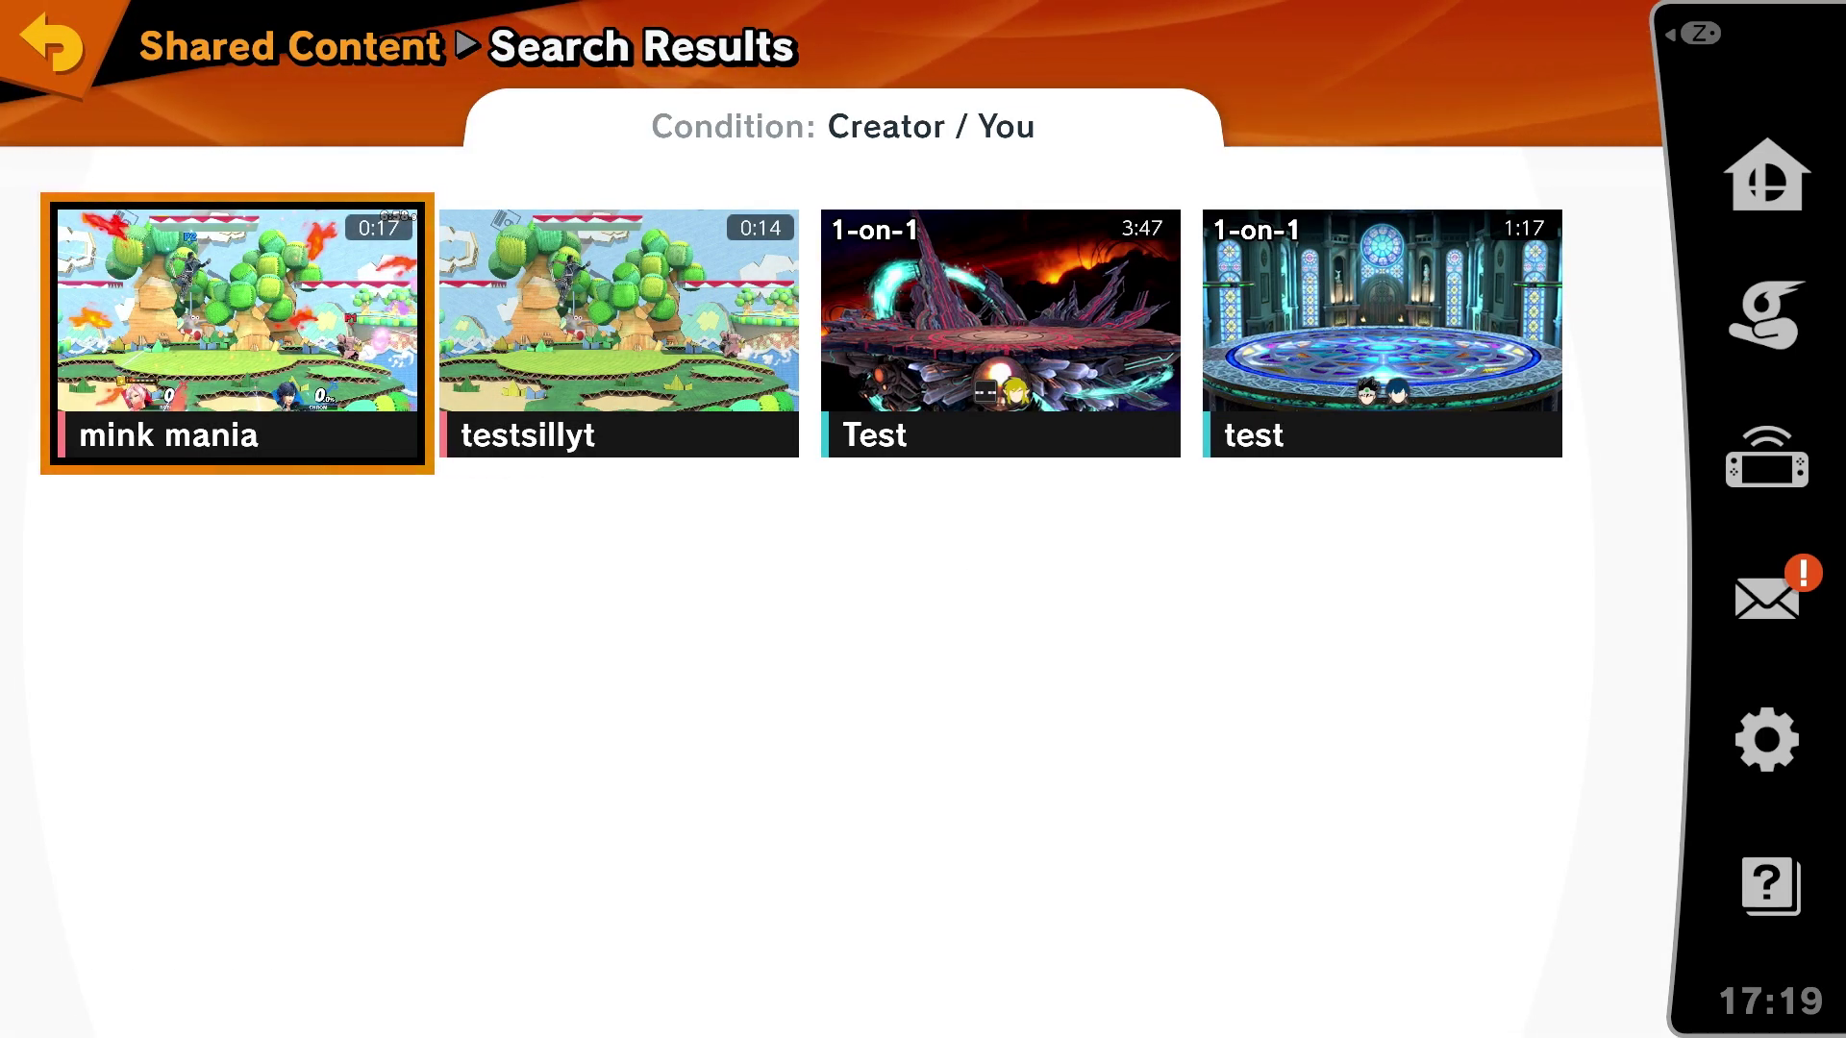
View the post IDs of mink mania and testsillyt (D1CXXCF6), then bring up the search options
{"action": "key", "text": "Right"}
{"action": "key", "text": "Right"}
{"action": "key", "text": "Right"}
{"action": "key", "text": "Left"}
{"action": "key", "text": "Left"}
{"action": "key", "text": "Left"}
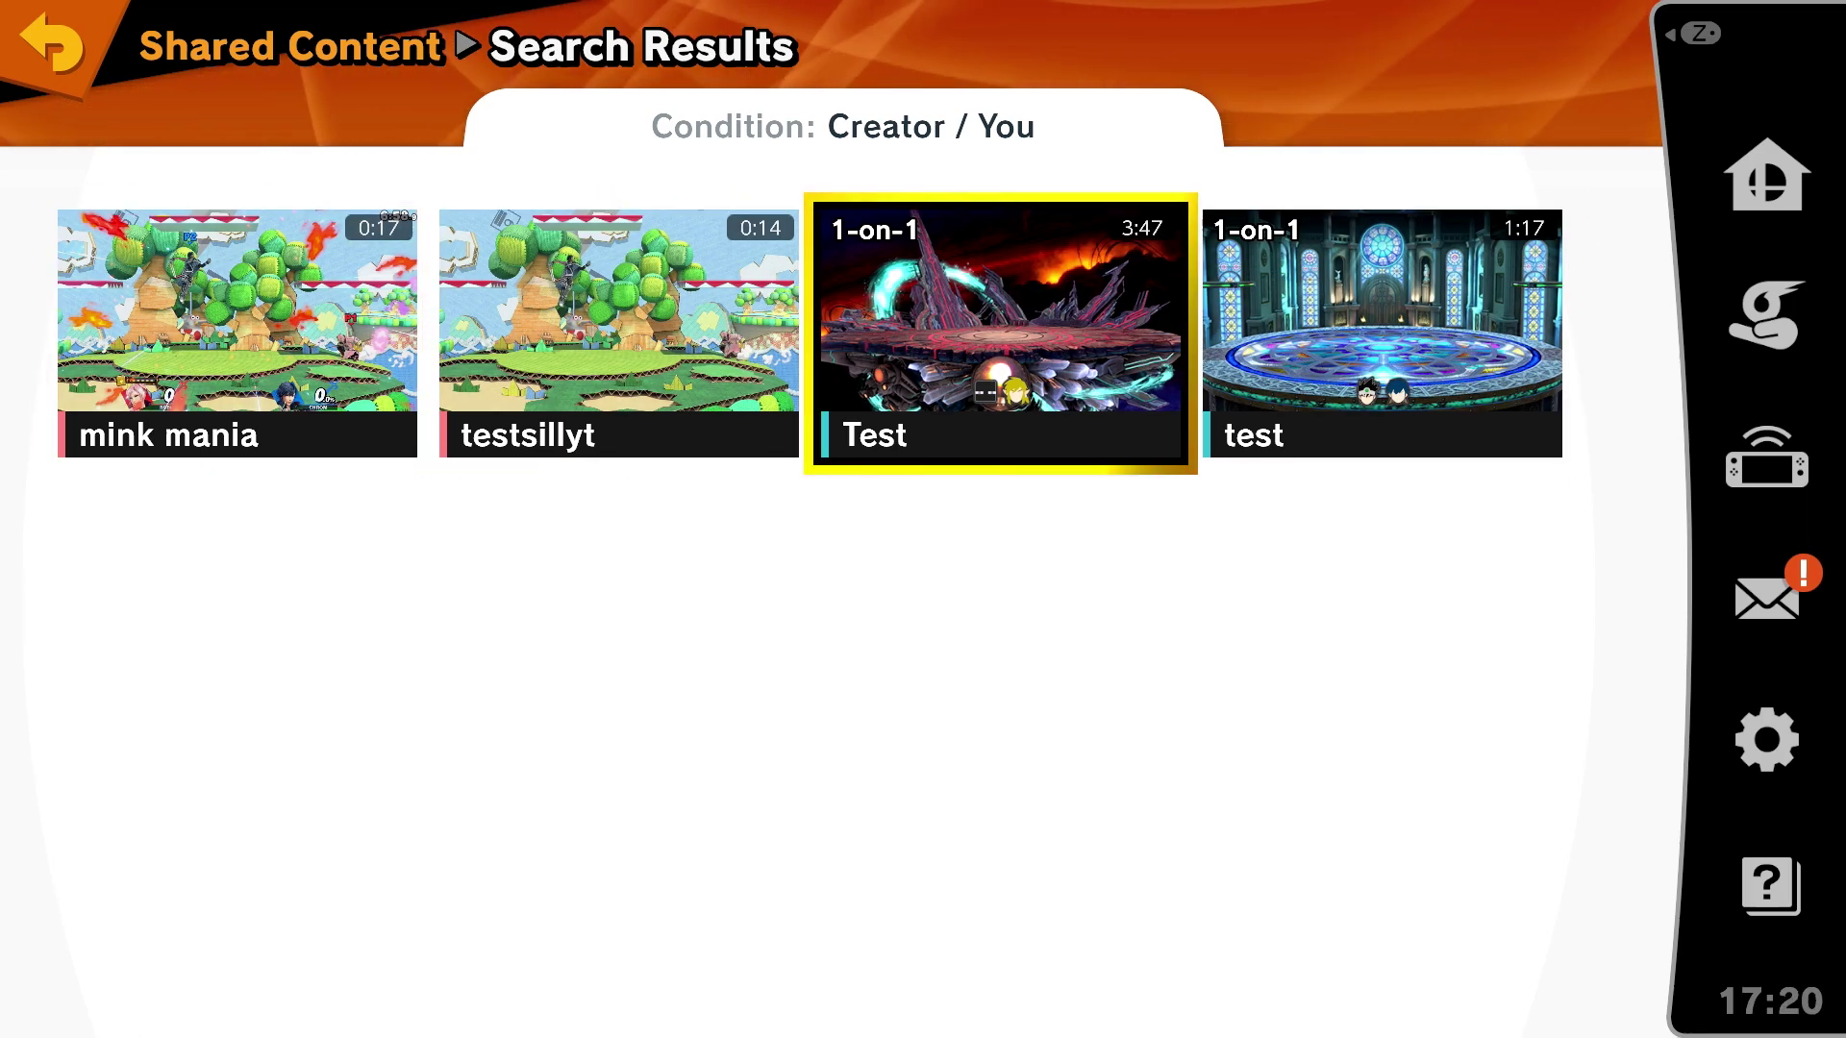
{"action": "key", "text": "Return"}
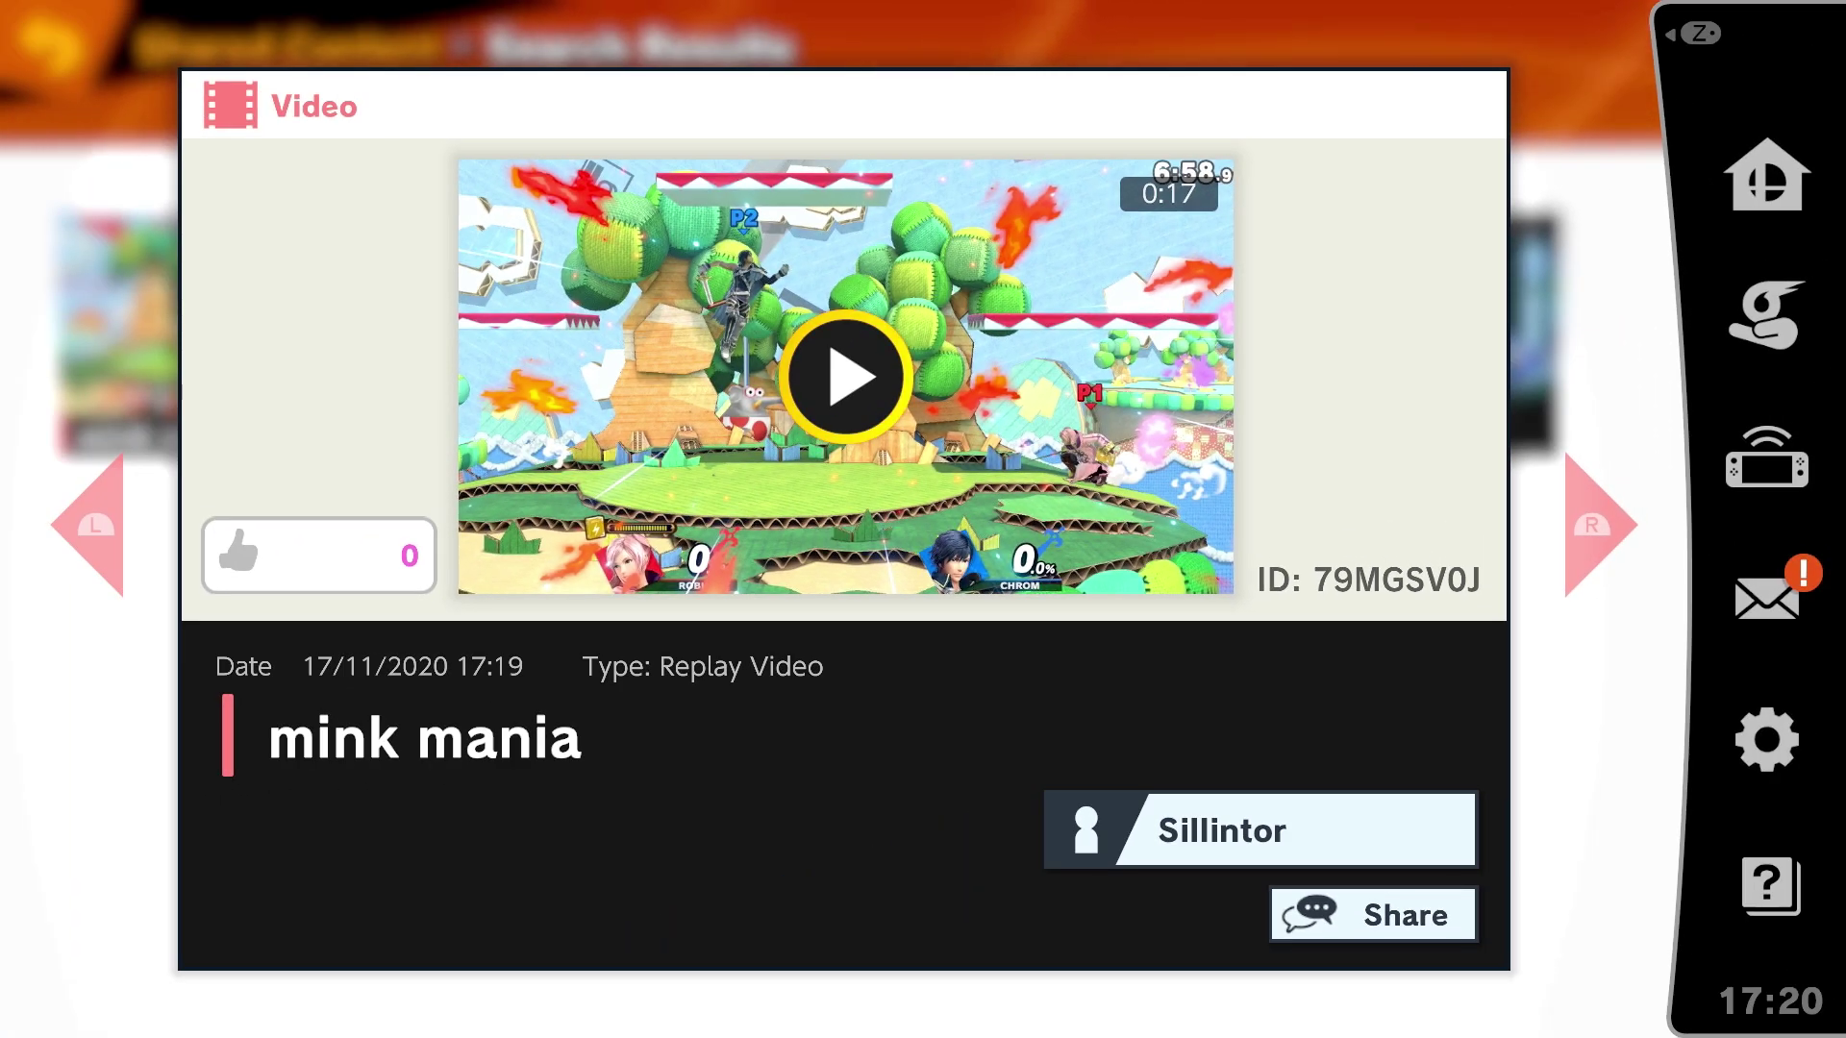
{"action": "key", "text": "Escape"}
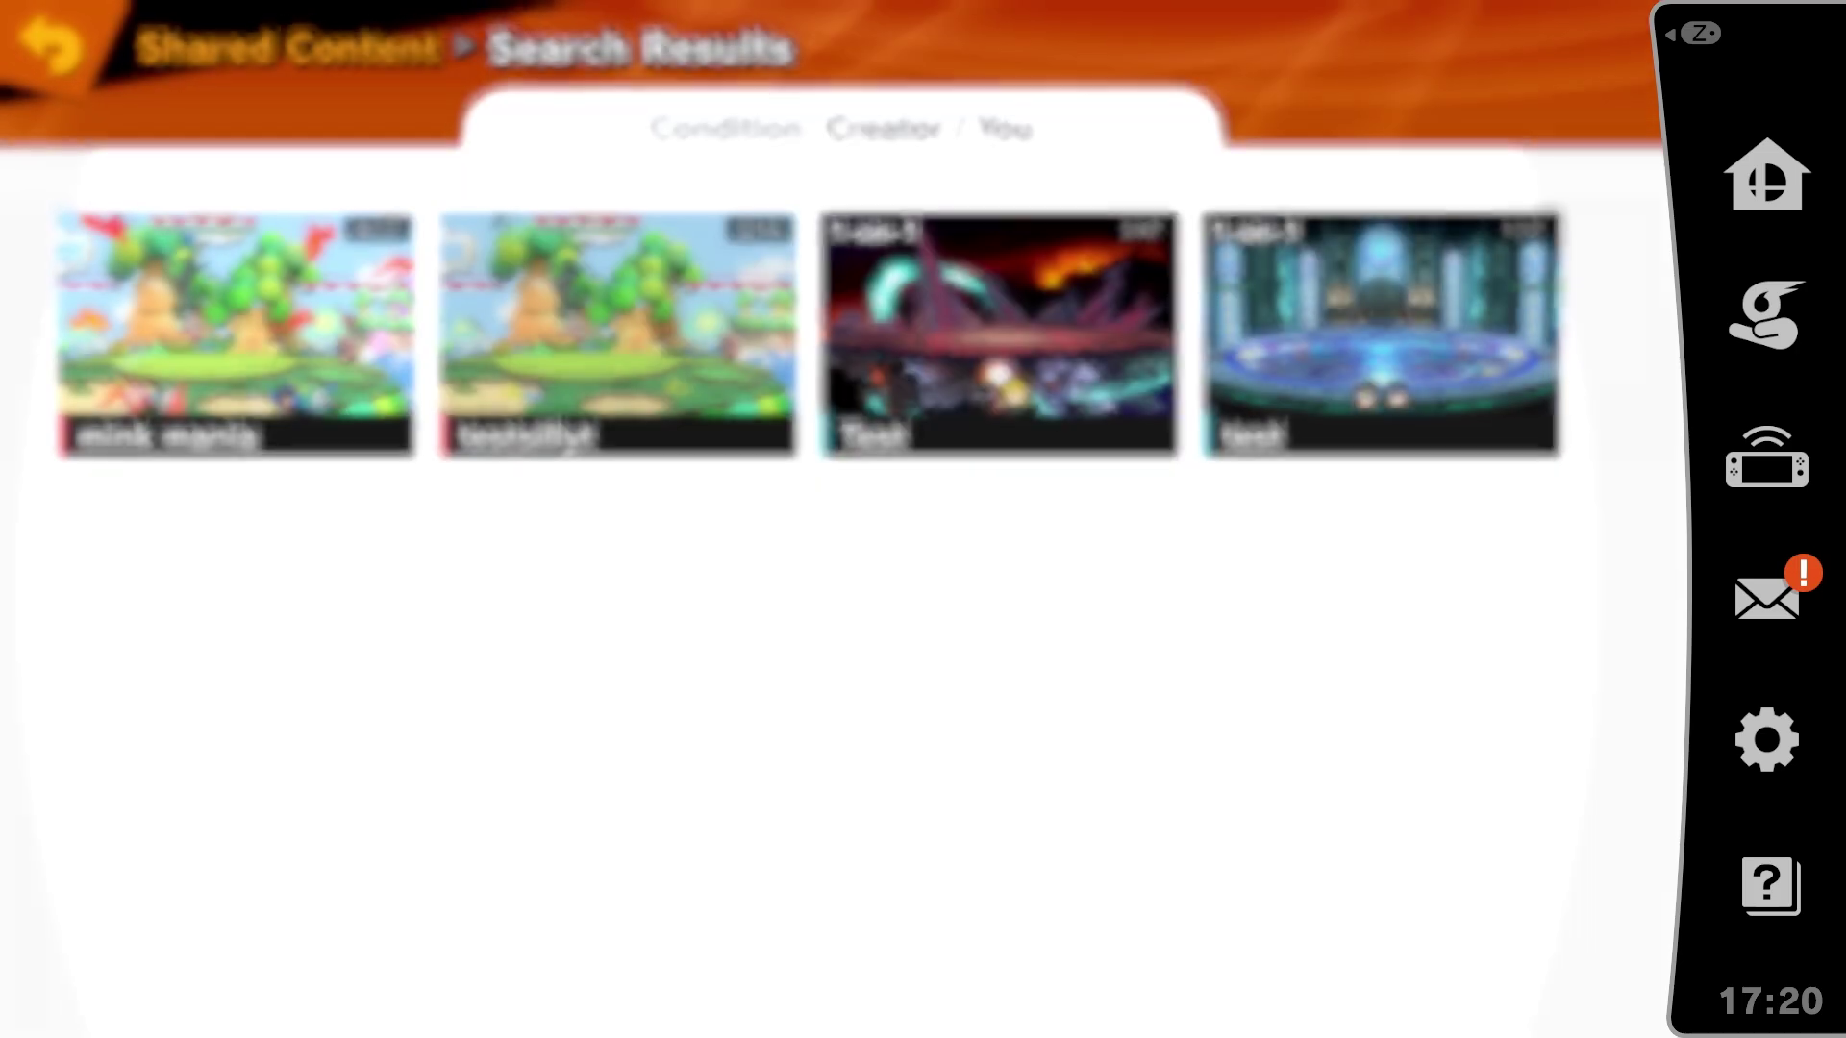
{"action": "key", "text": "Right"}
{"action": "key", "text": "Return"}
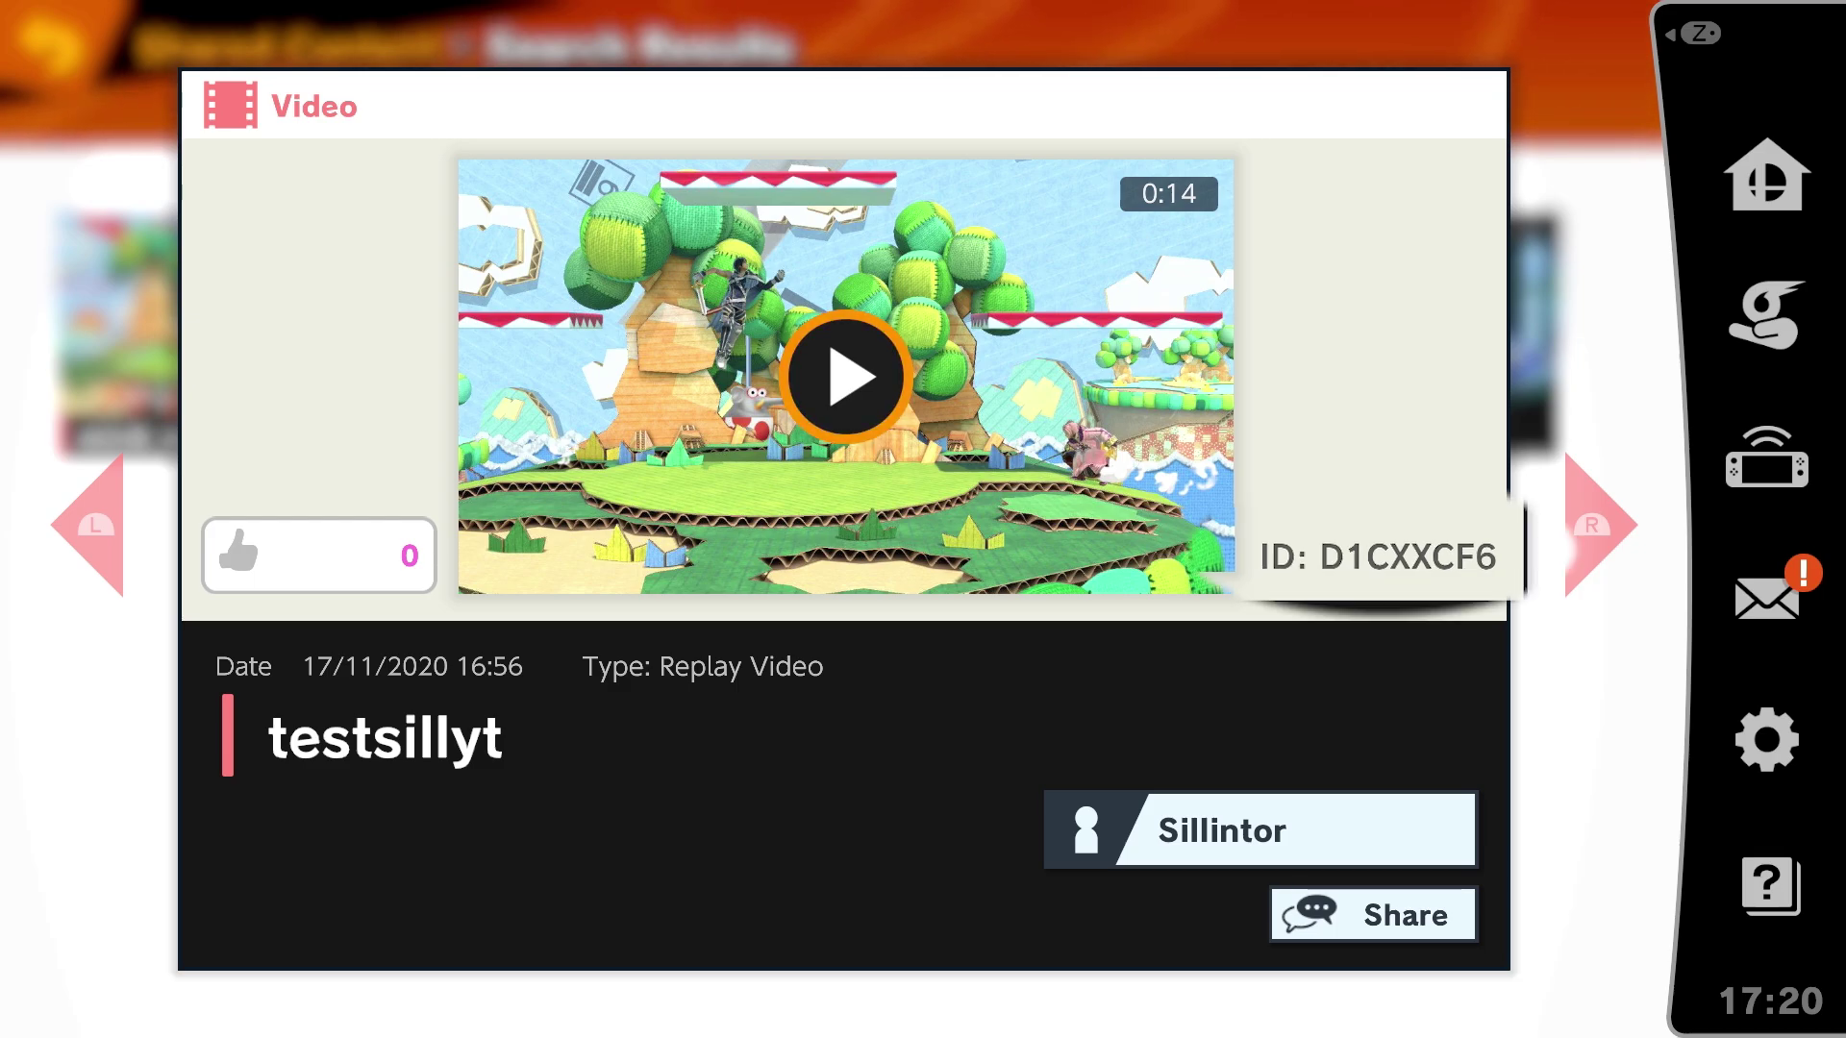
{"action": "key", "text": "Escape"}
{"action": "key", "text": "Escape"}
{"action": "key", "text": "Escape"}
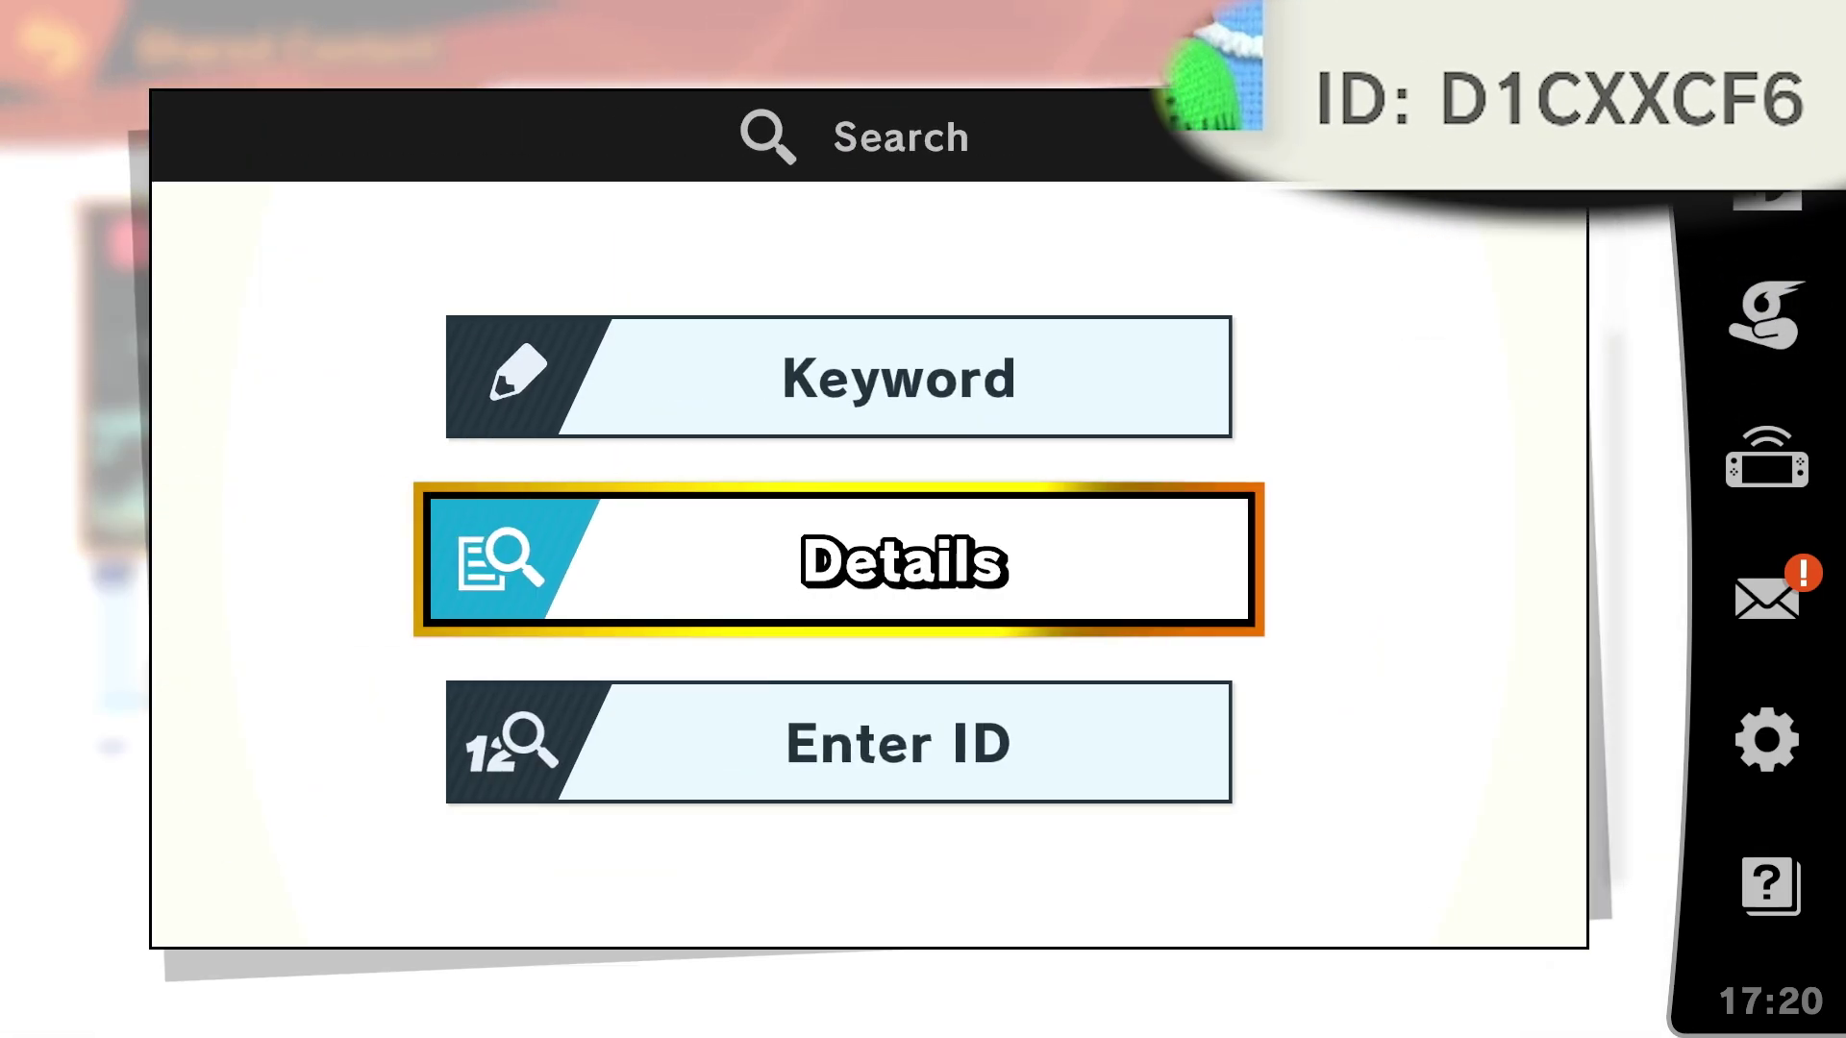
{"action": "key", "text": "Down"}
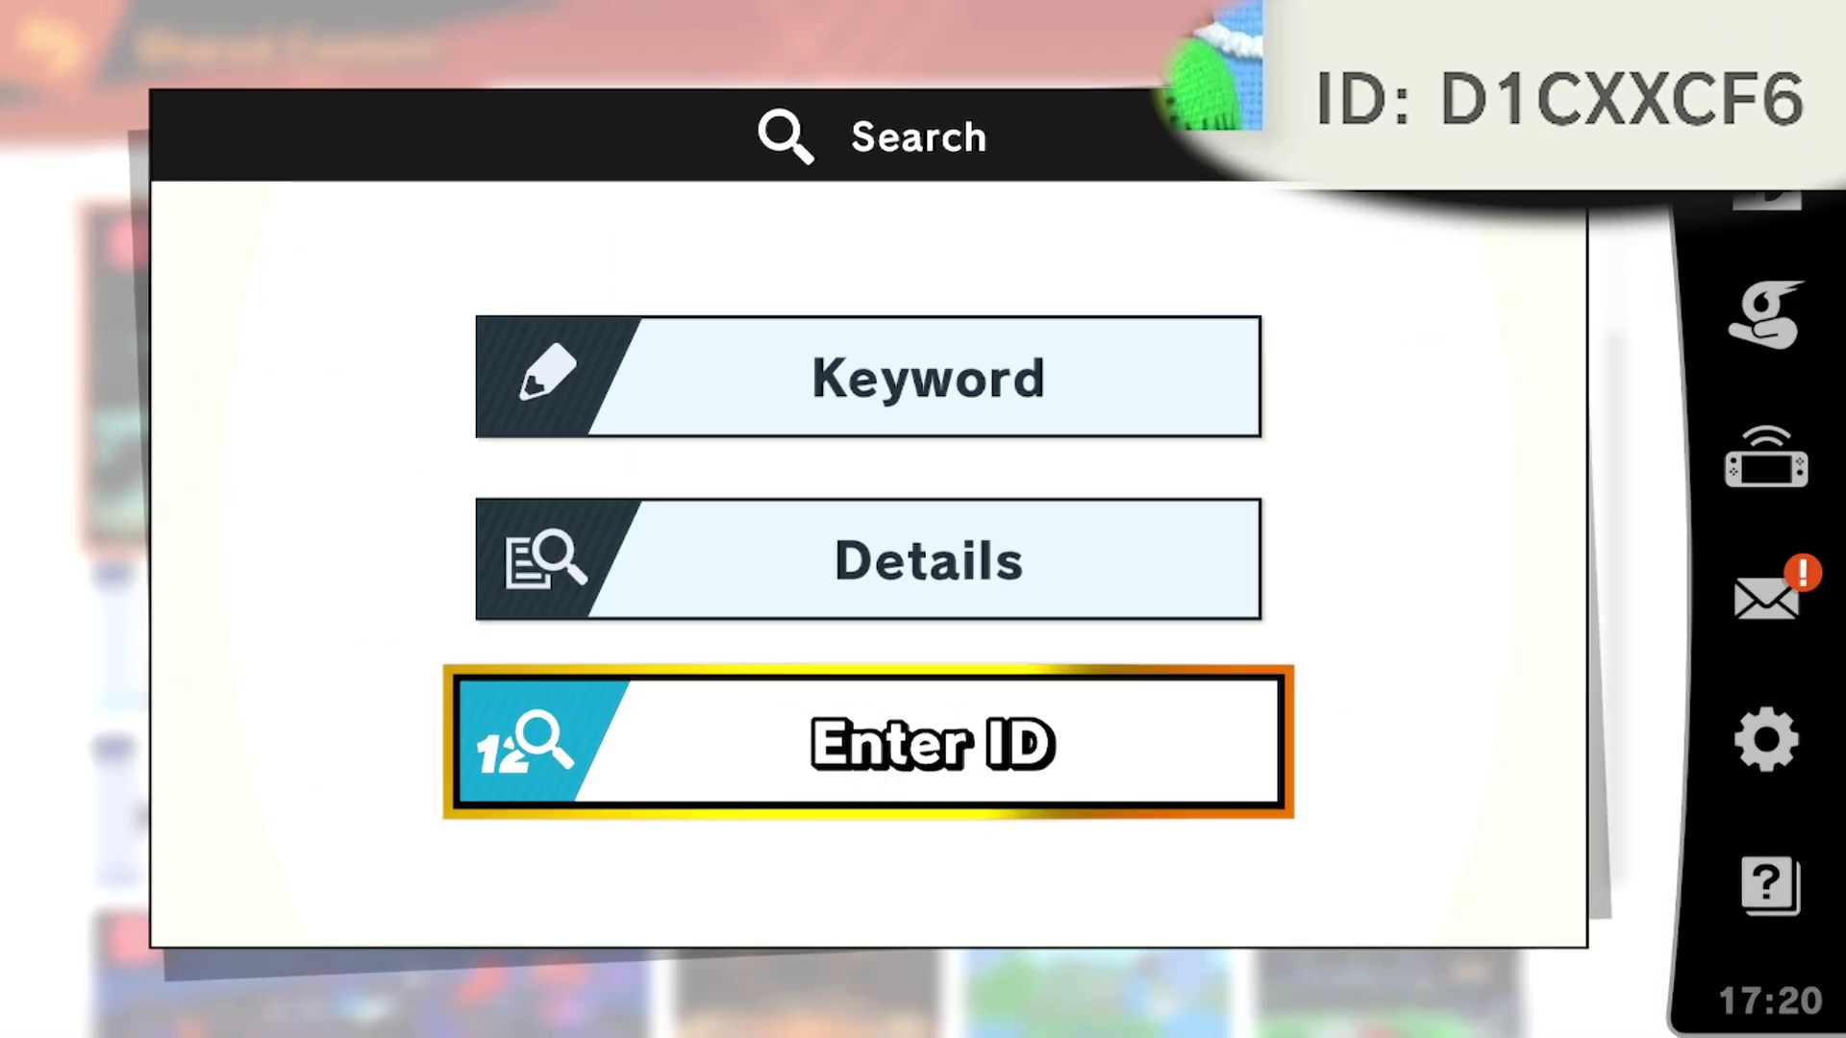
{"action": "key", "text": "Return"}
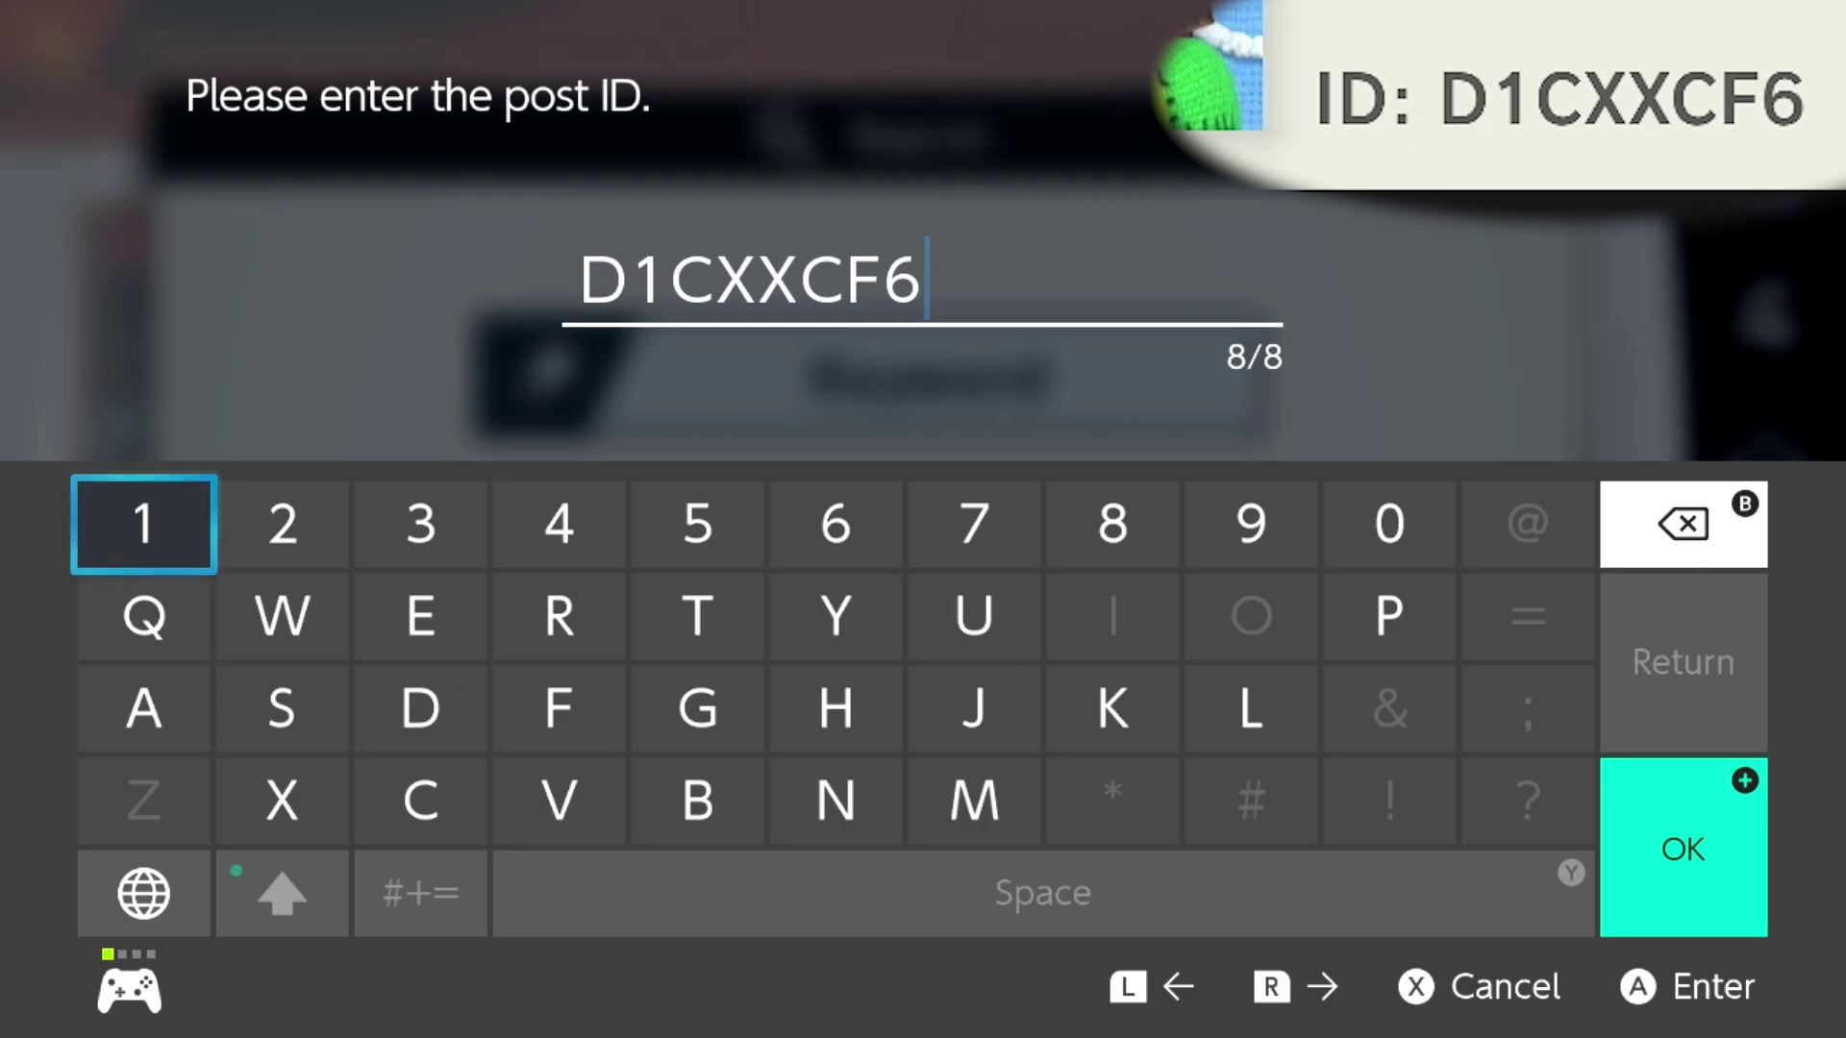
{"action": "key", "text": "Return"}
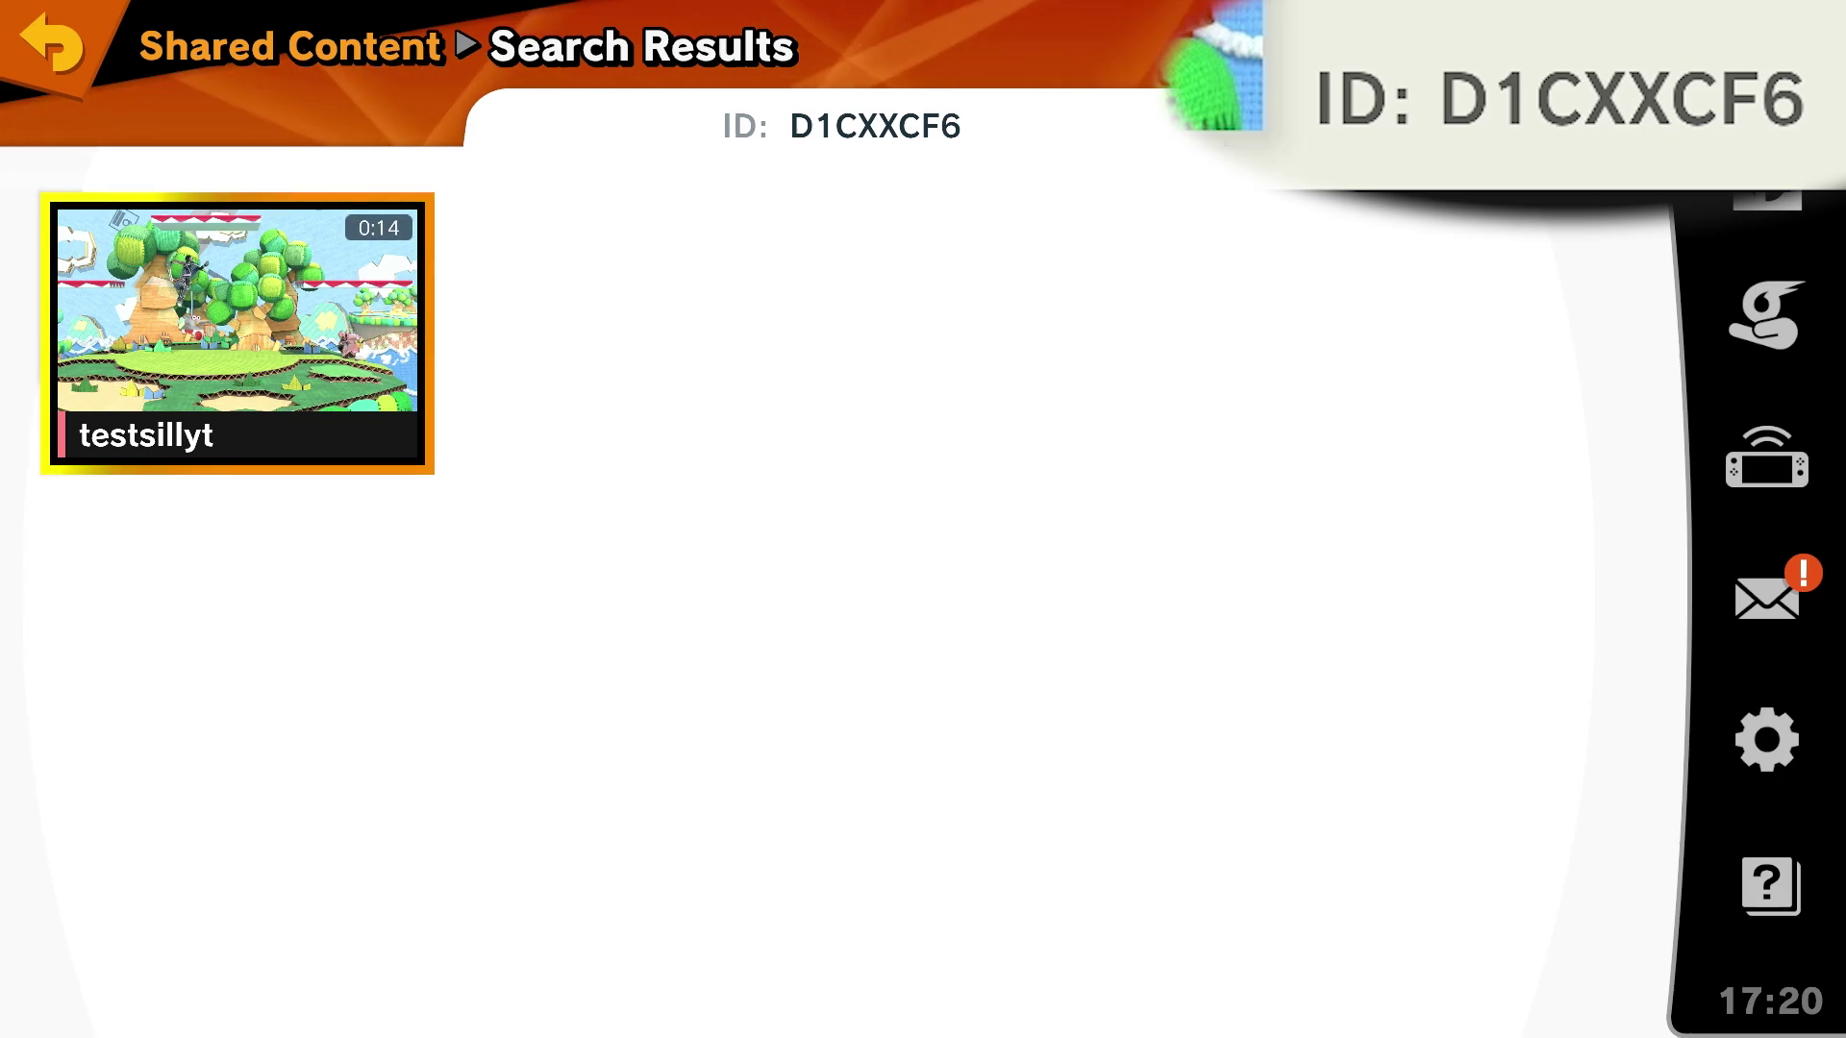
{"action": "key", "text": "Escape"}
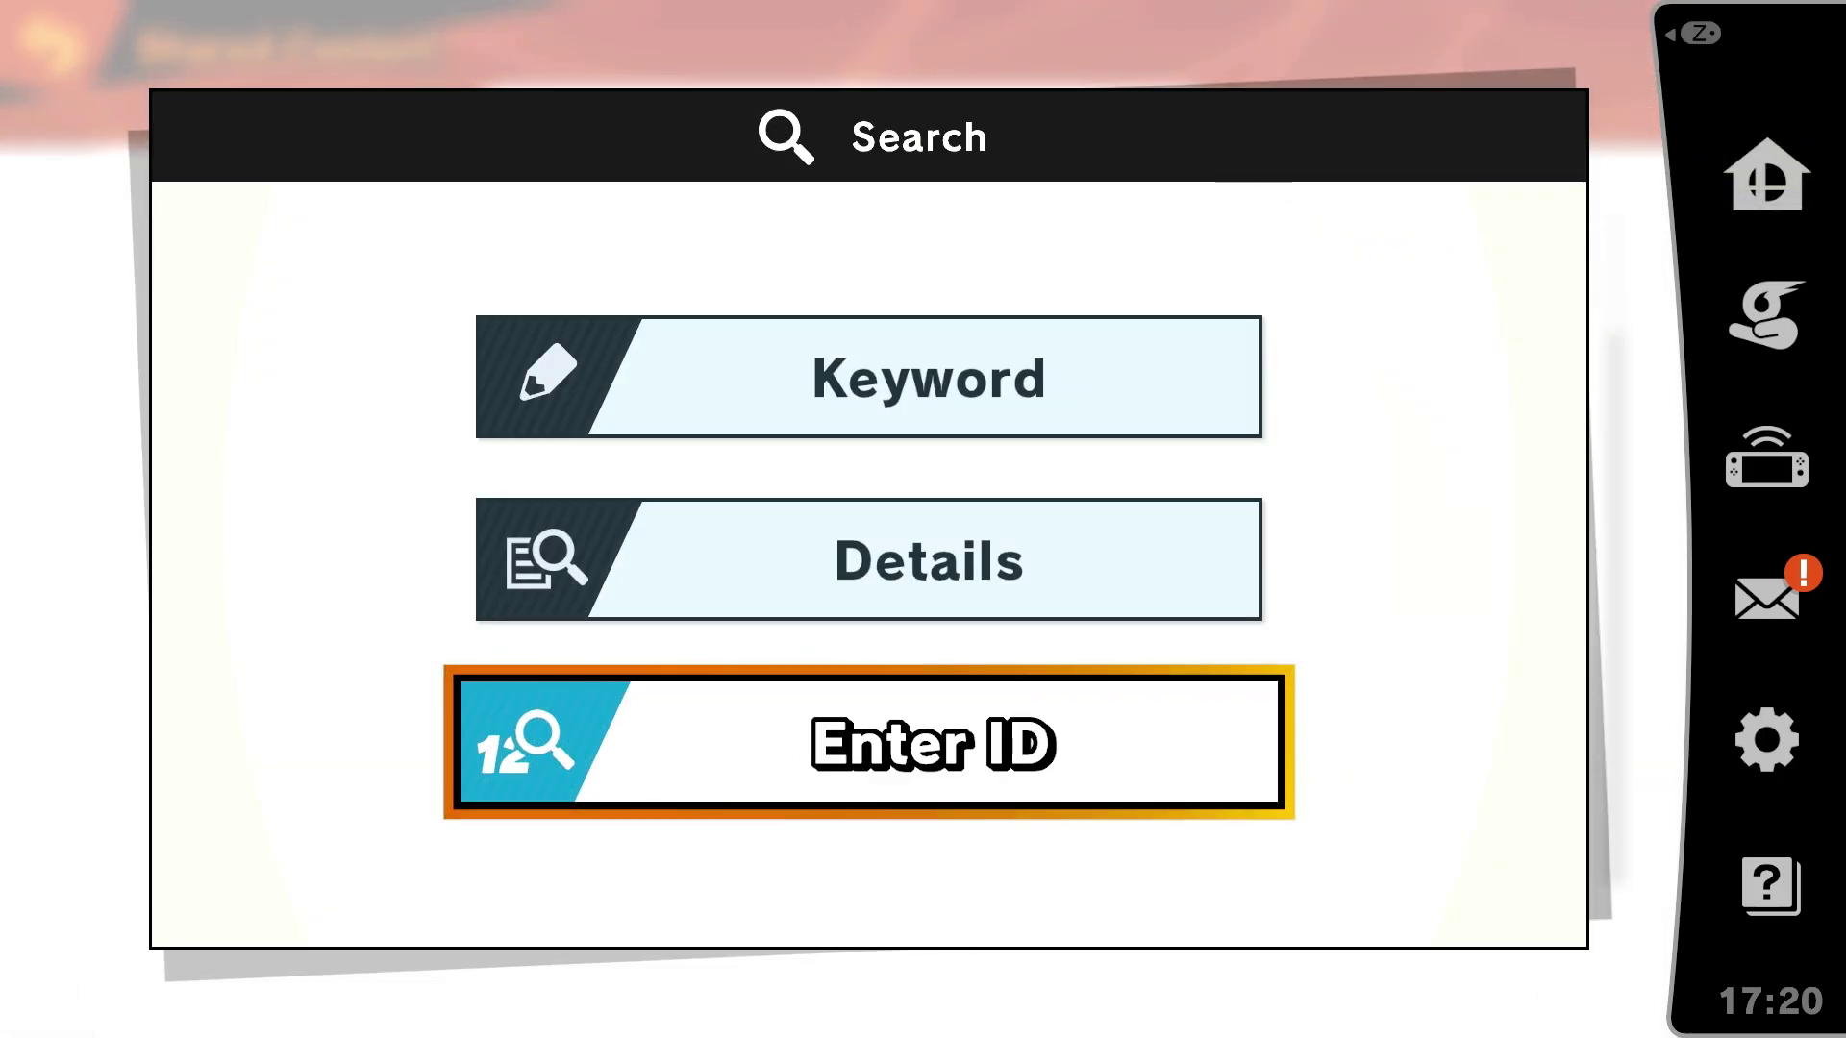
Search Details for Creator/You posts and open mink mania to read its post ID
{"action": "key", "text": "Up"}
{"action": "key", "text": "Return"}
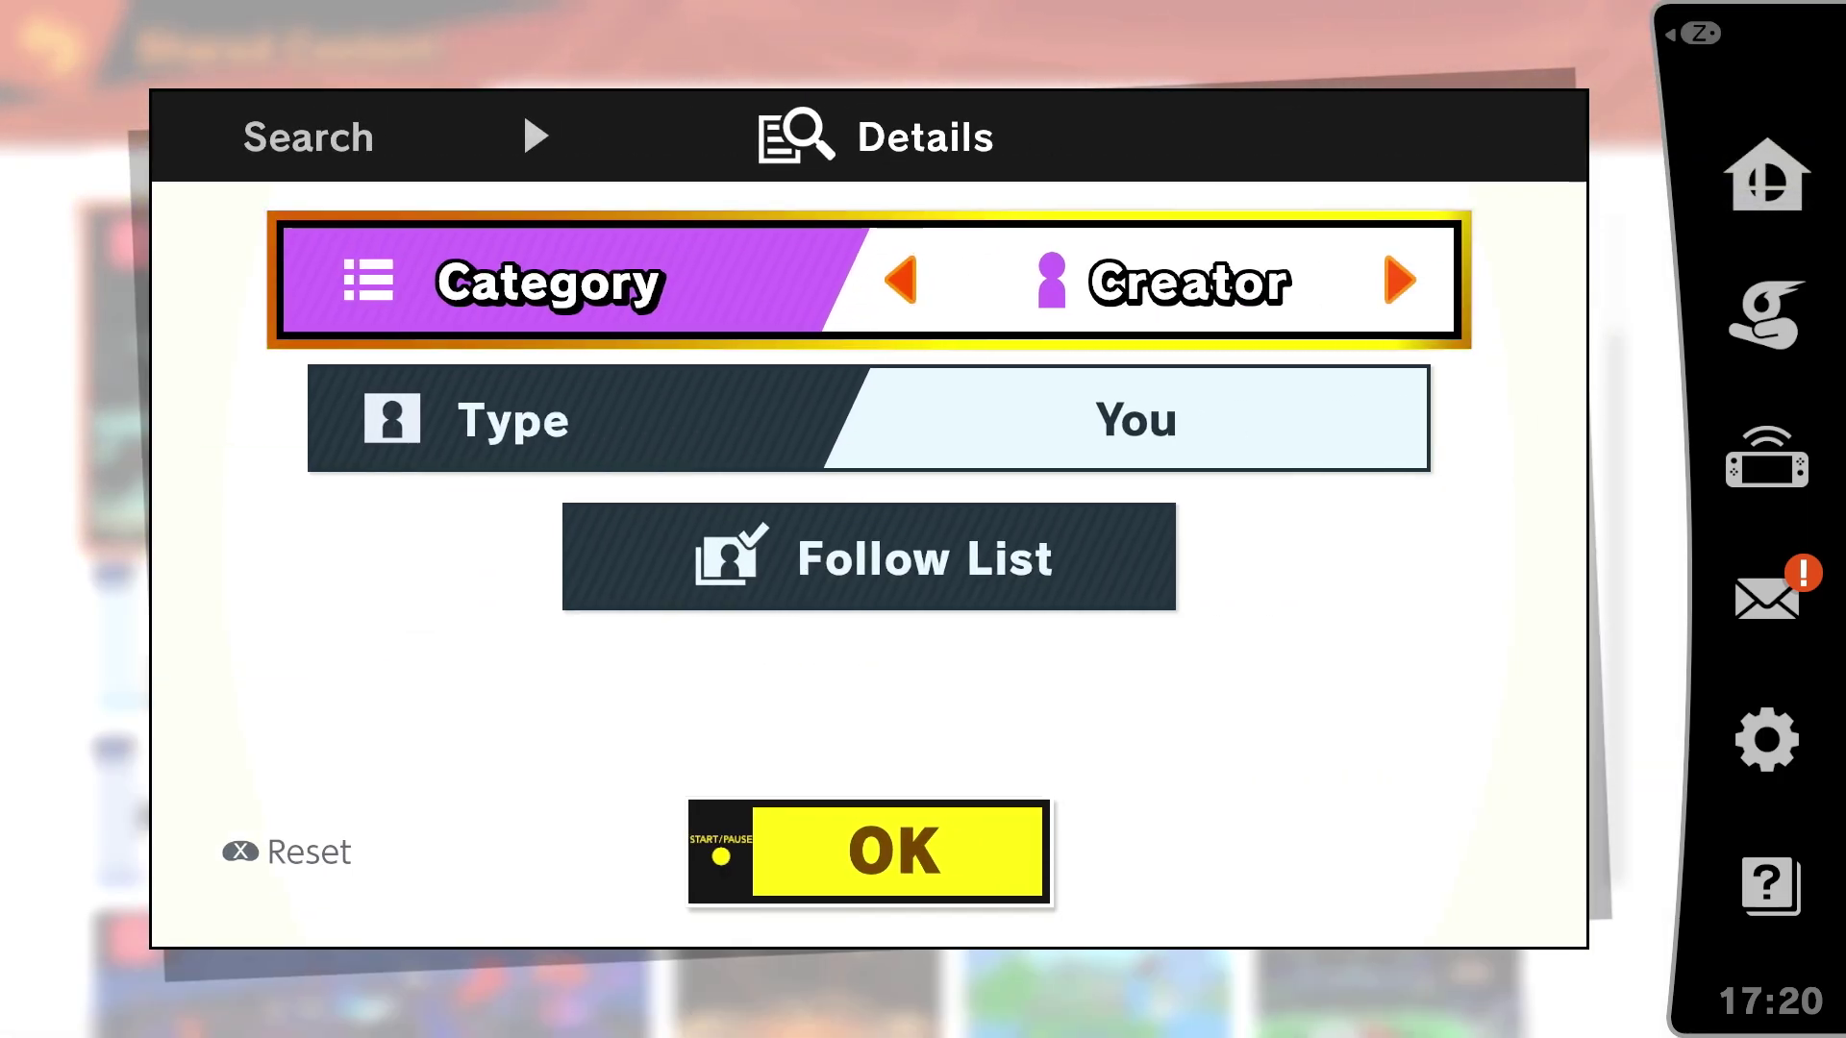
{"action": "key", "text": "Return"}
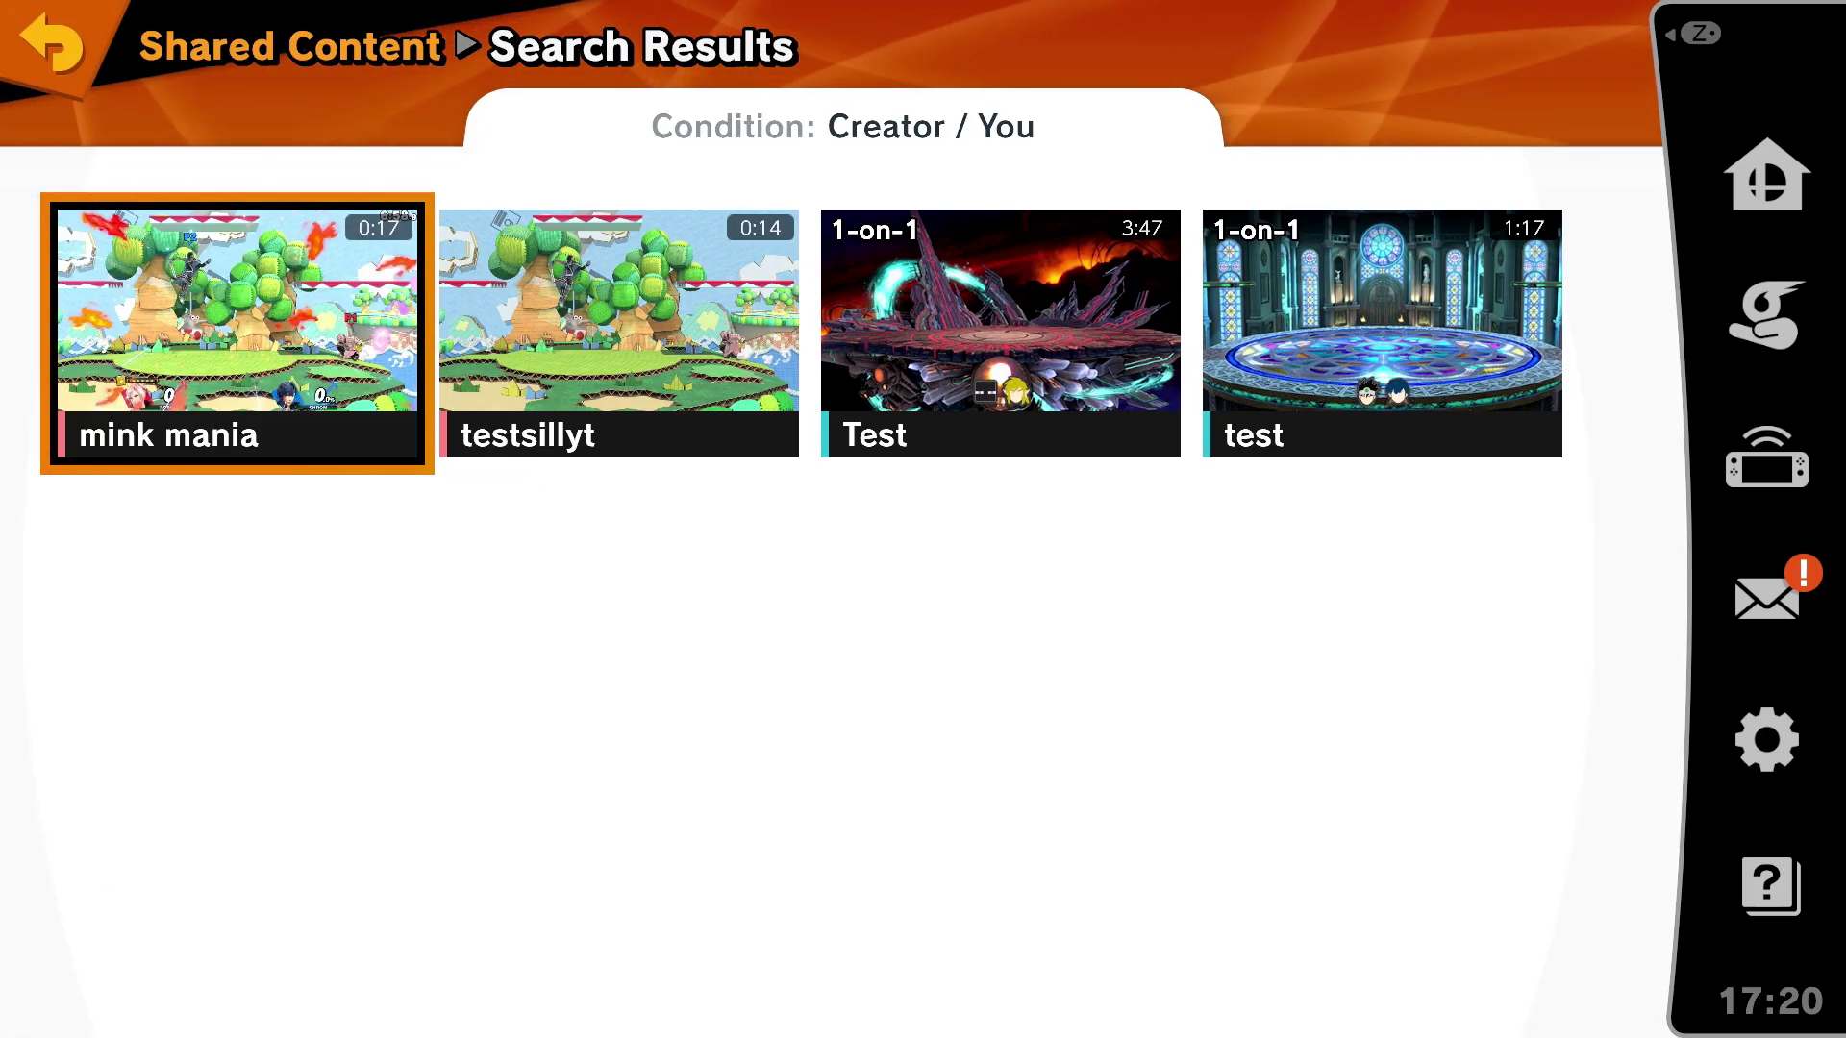
{"action": "key", "text": "Return"}
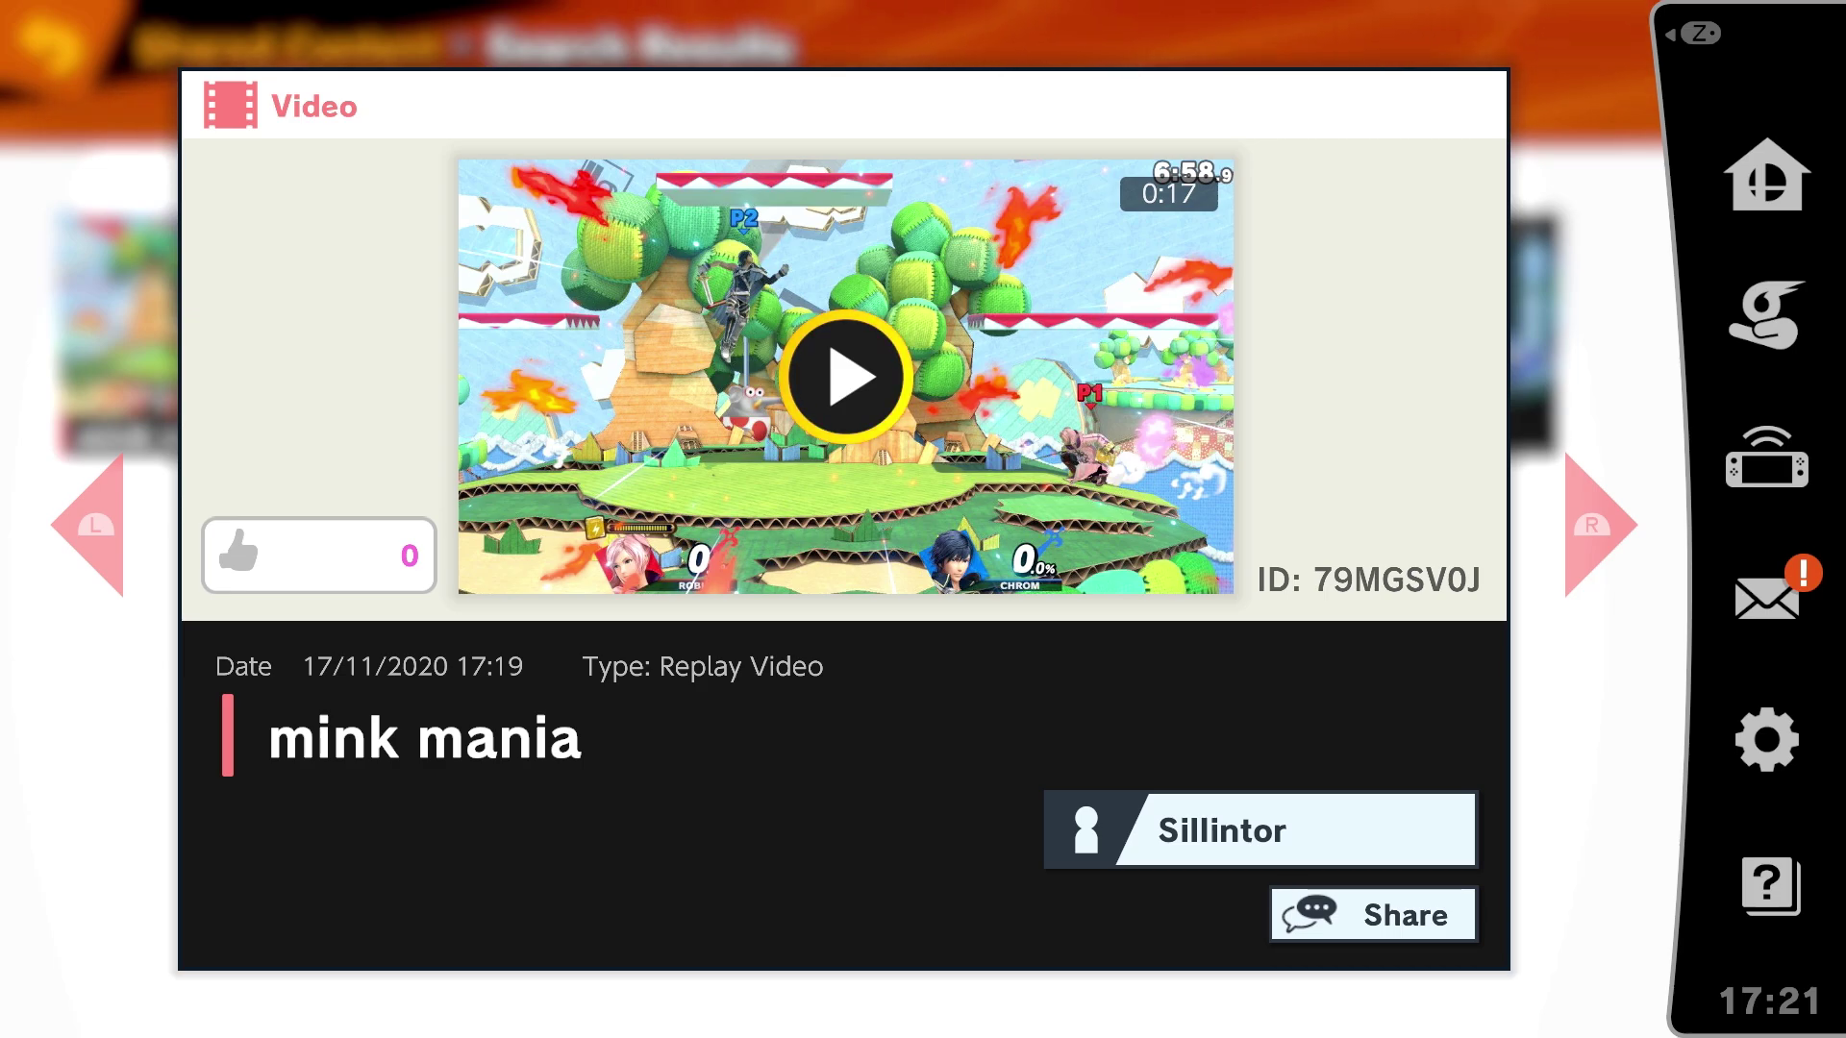
{"action": "key", "text": "Escape"}
{"action": "key", "text": "Escape"}
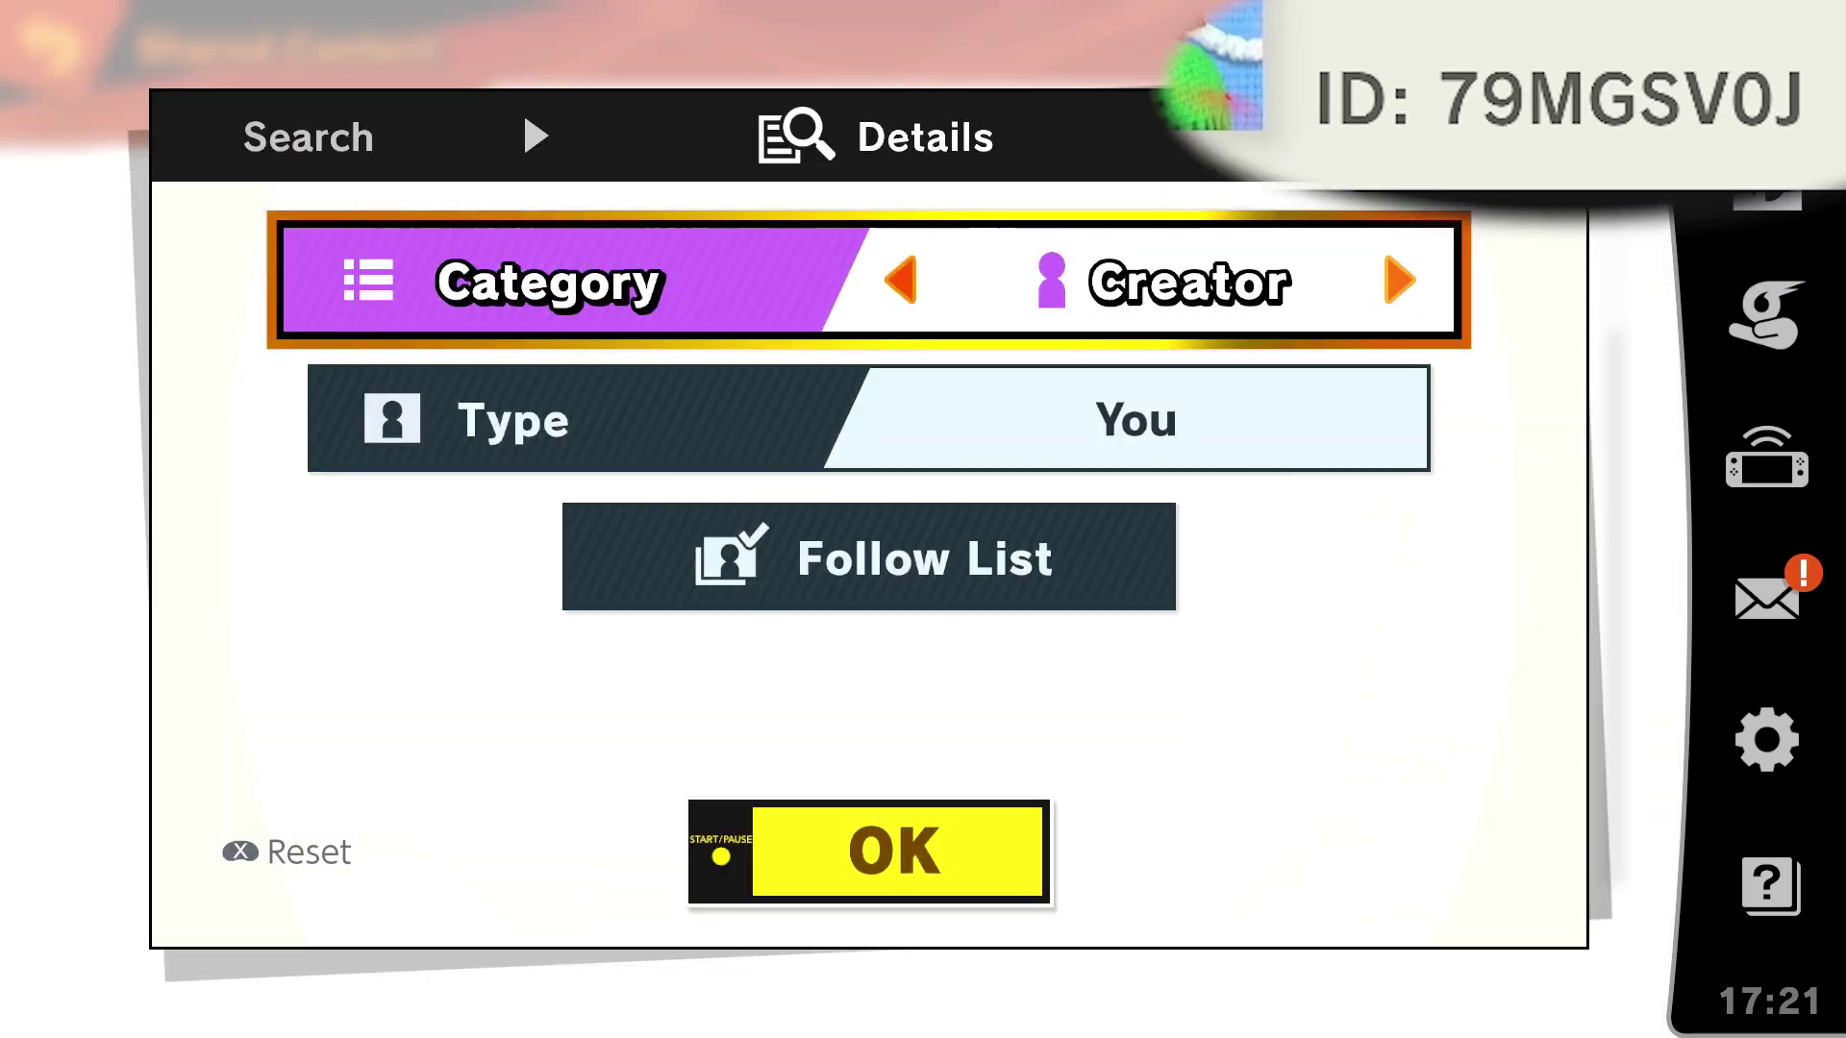
{"action": "key", "text": "Escape"}
Search by Enter ID, correcting the post ID field to 79MGSV0J
{"action": "key", "text": "Down"}
{"action": "key", "text": "Return"}
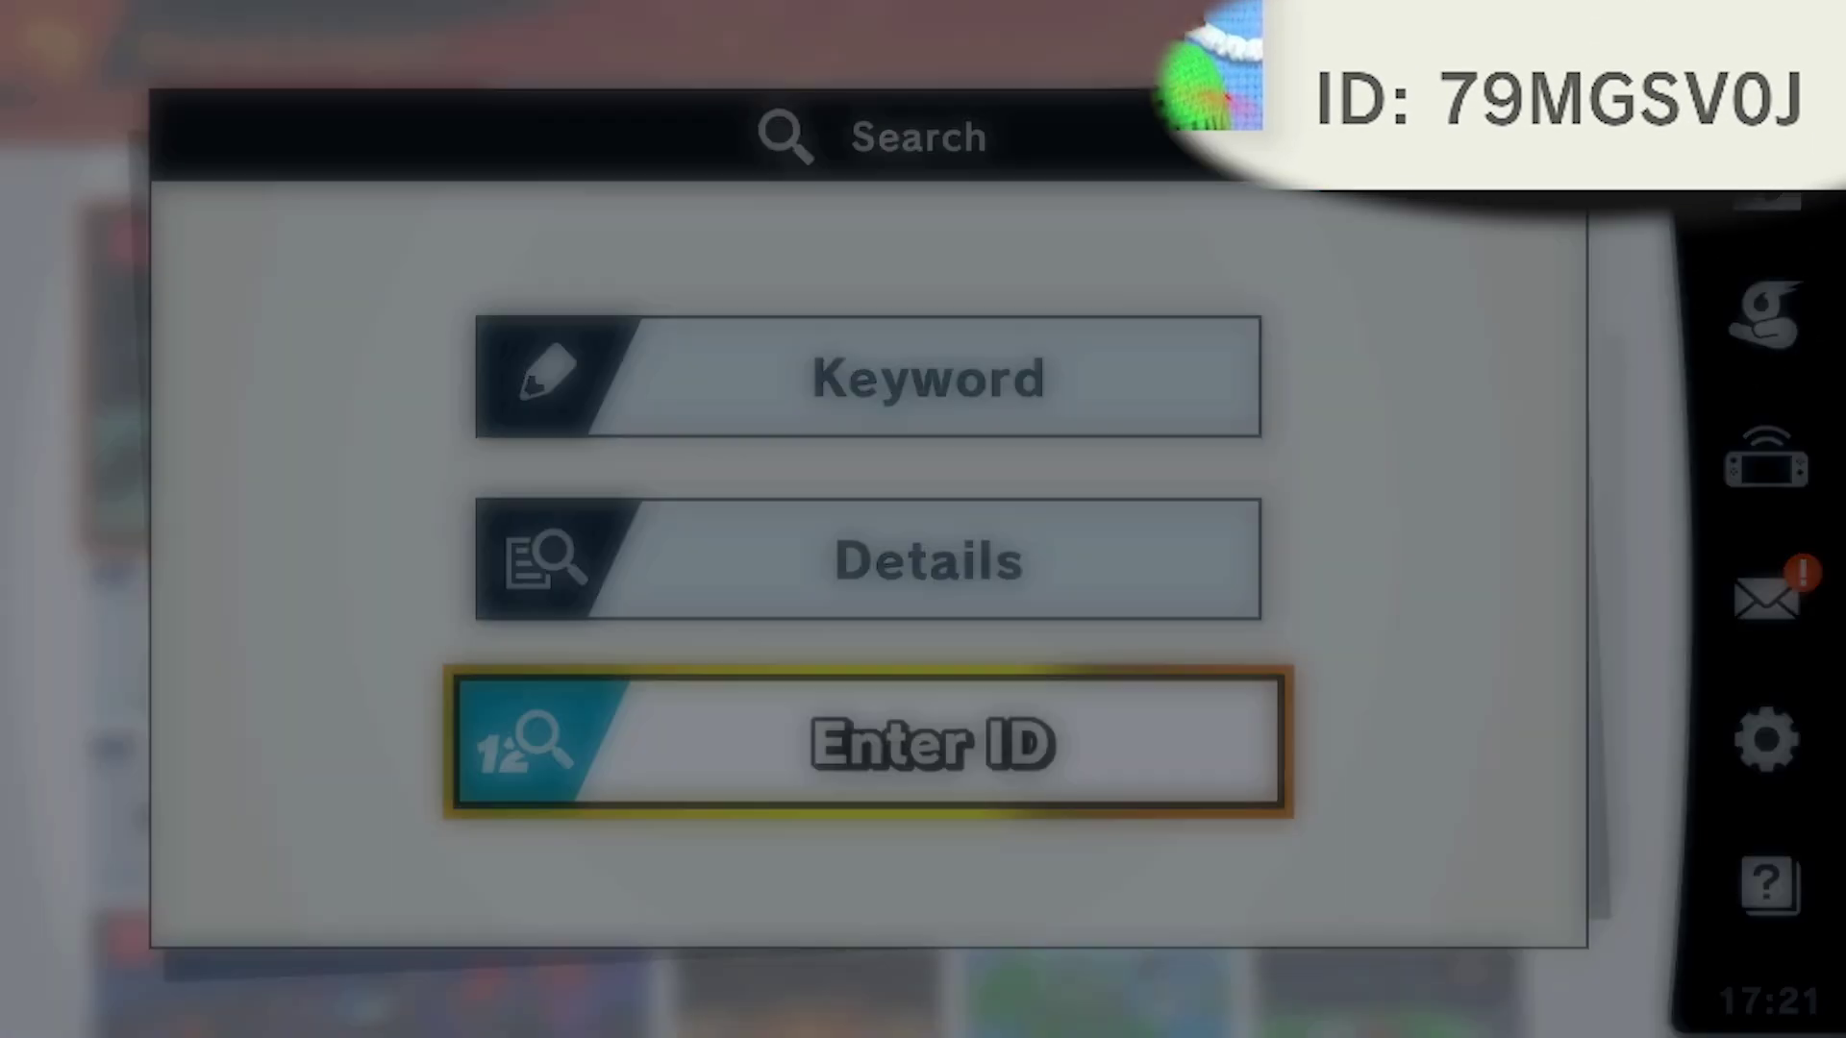
{"action": "key", "text": "BackSpace"}
{"action": "key", "text": "BackSpace"}
{"action": "key", "text": "Right"}
{"action": "key", "text": "Right"}
{"action": "key", "text": "Right"}
{"action": "key", "text": "Right"}
{"action": "key", "text": "Right"}
{"action": "key", "text": "Right"}
{"action": "key", "text": "Right"}
{"action": "key", "text": "Right"}
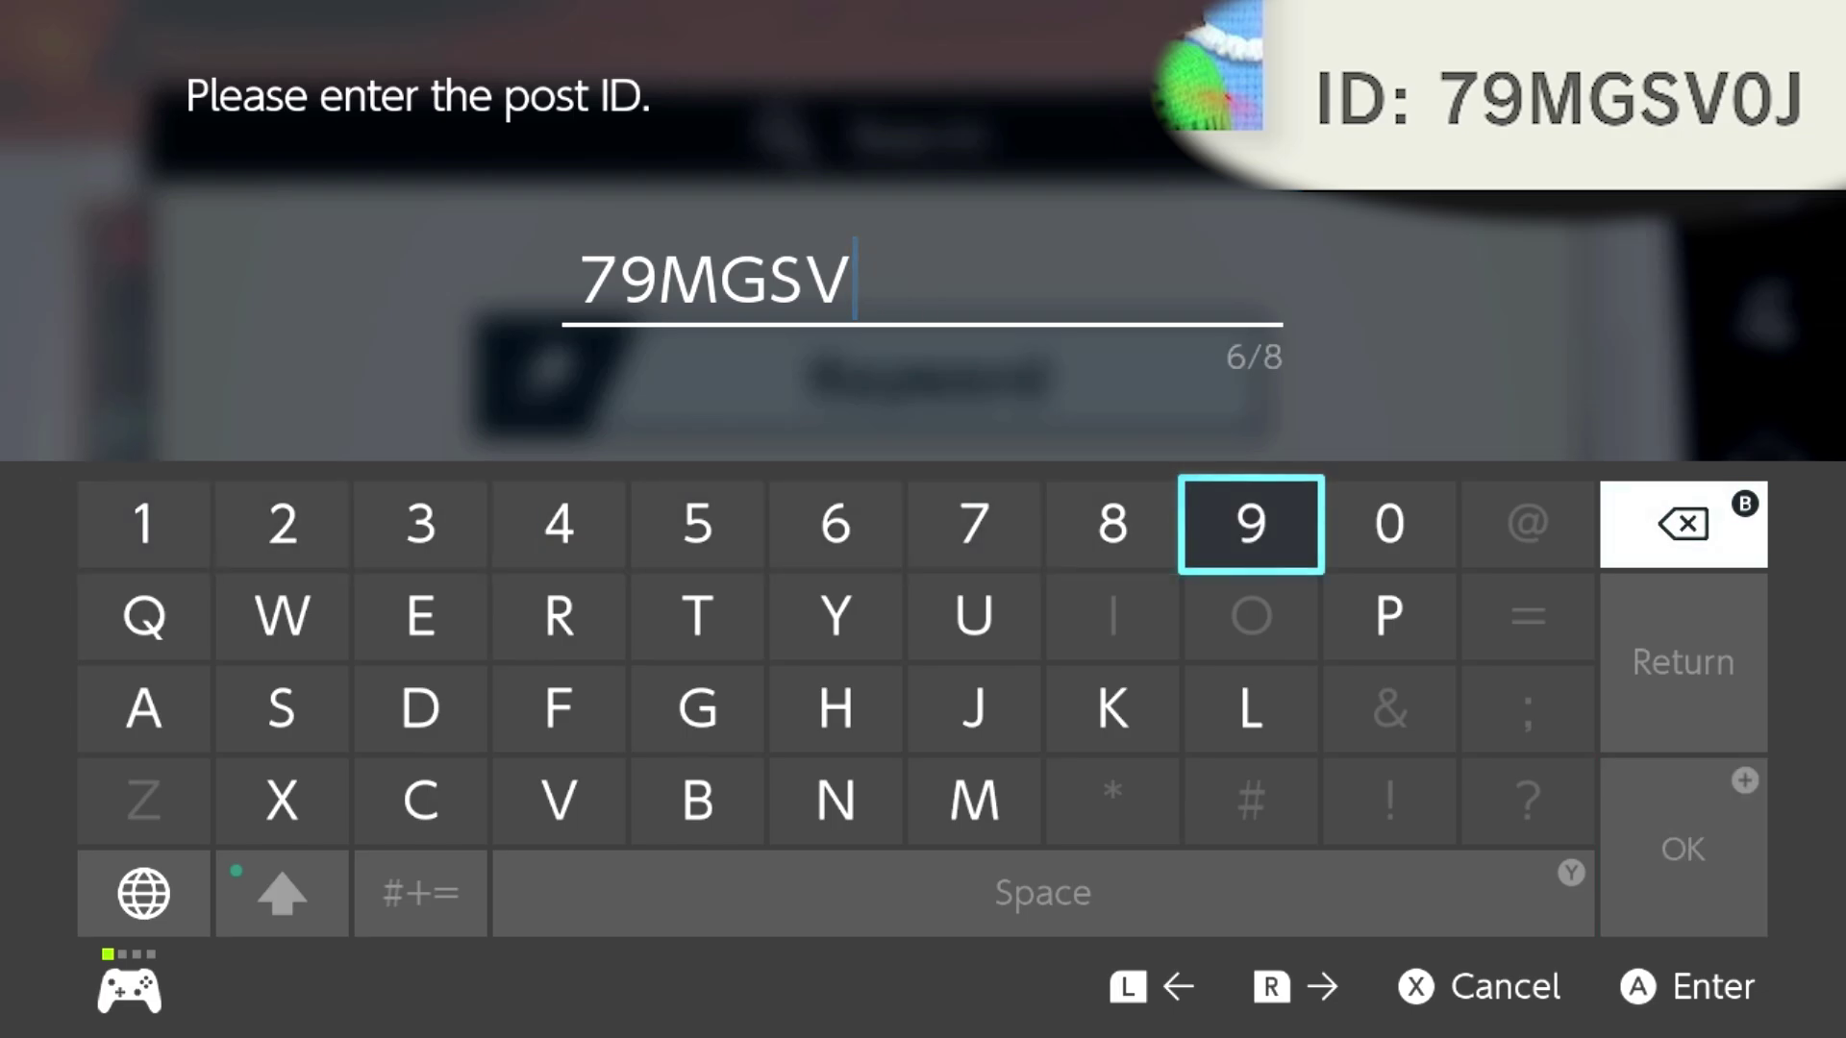
{"action": "key", "text": "Right"}
{"action": "key", "text": "Return"}
{"action": "key", "text": "Down"}
{"action": "key", "text": "Left"}
{"action": "key", "text": "Left"}
{"action": "key", "text": "Left"}
{"action": "key", "text": "Down"}
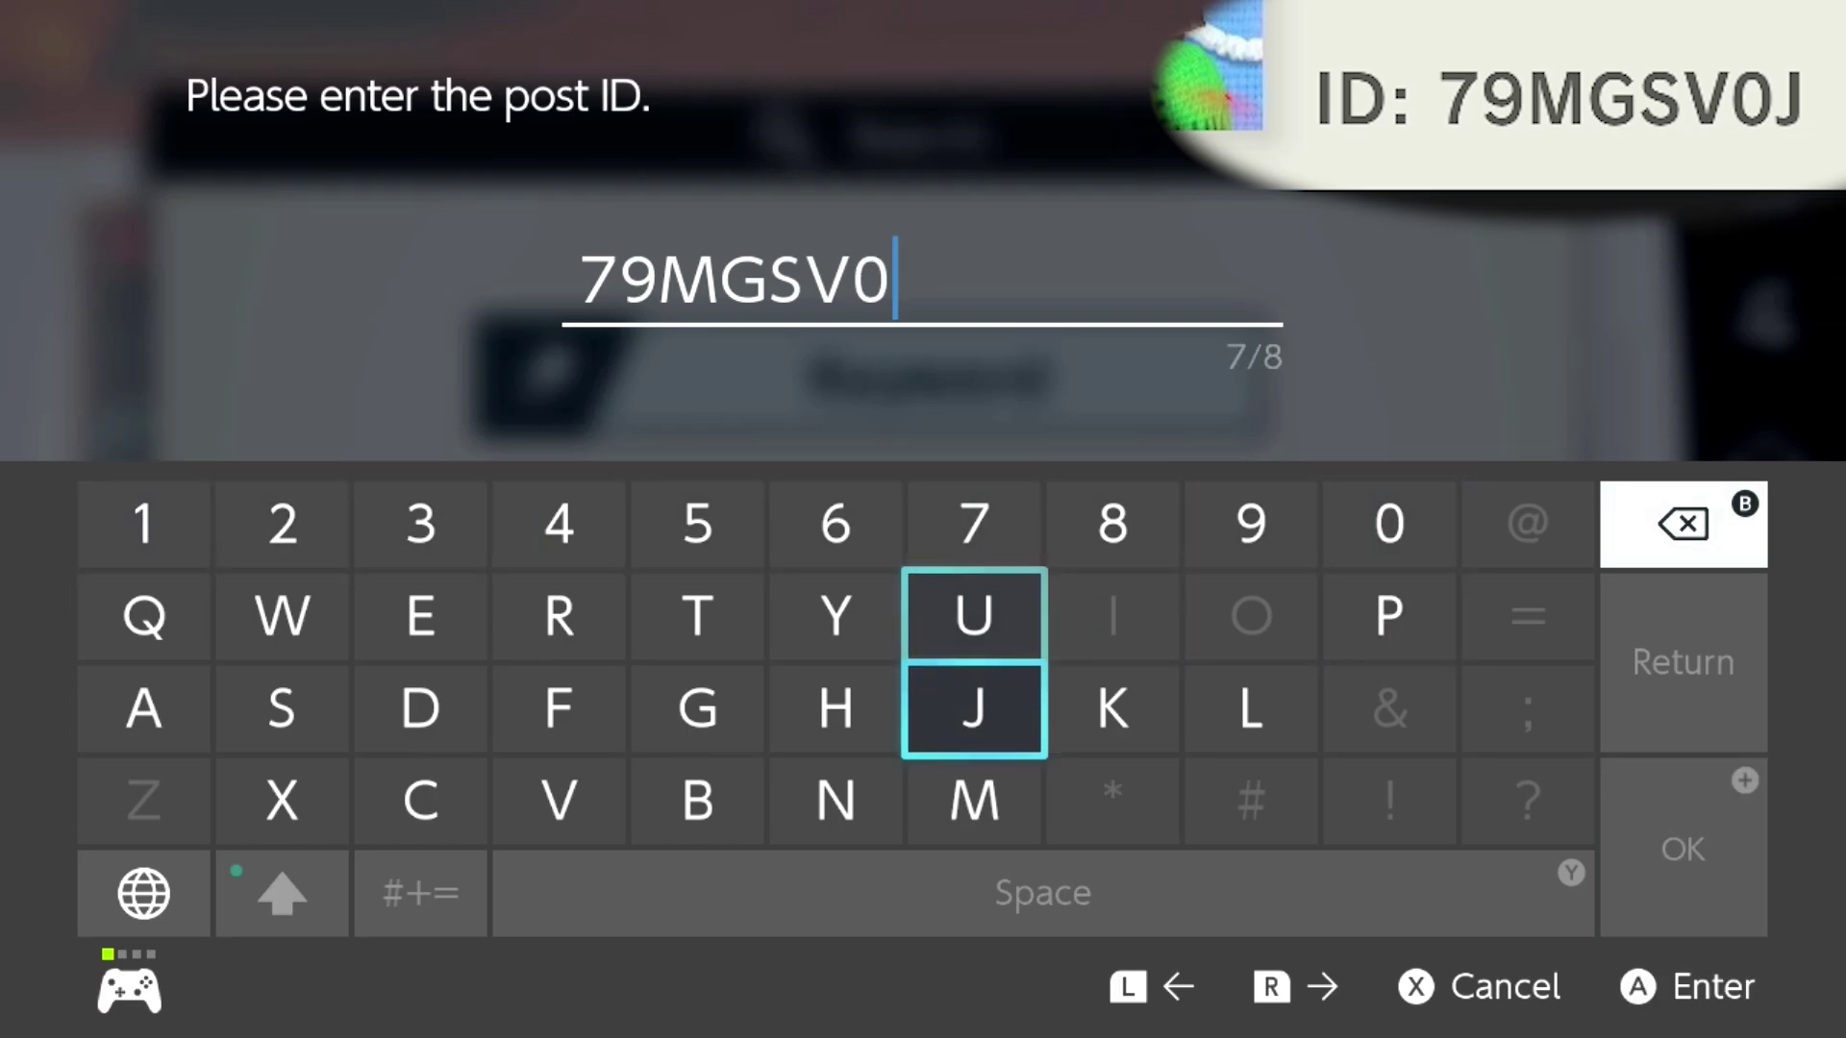
{"action": "key", "text": "Return"}
{"action": "key", "text": "Return"}
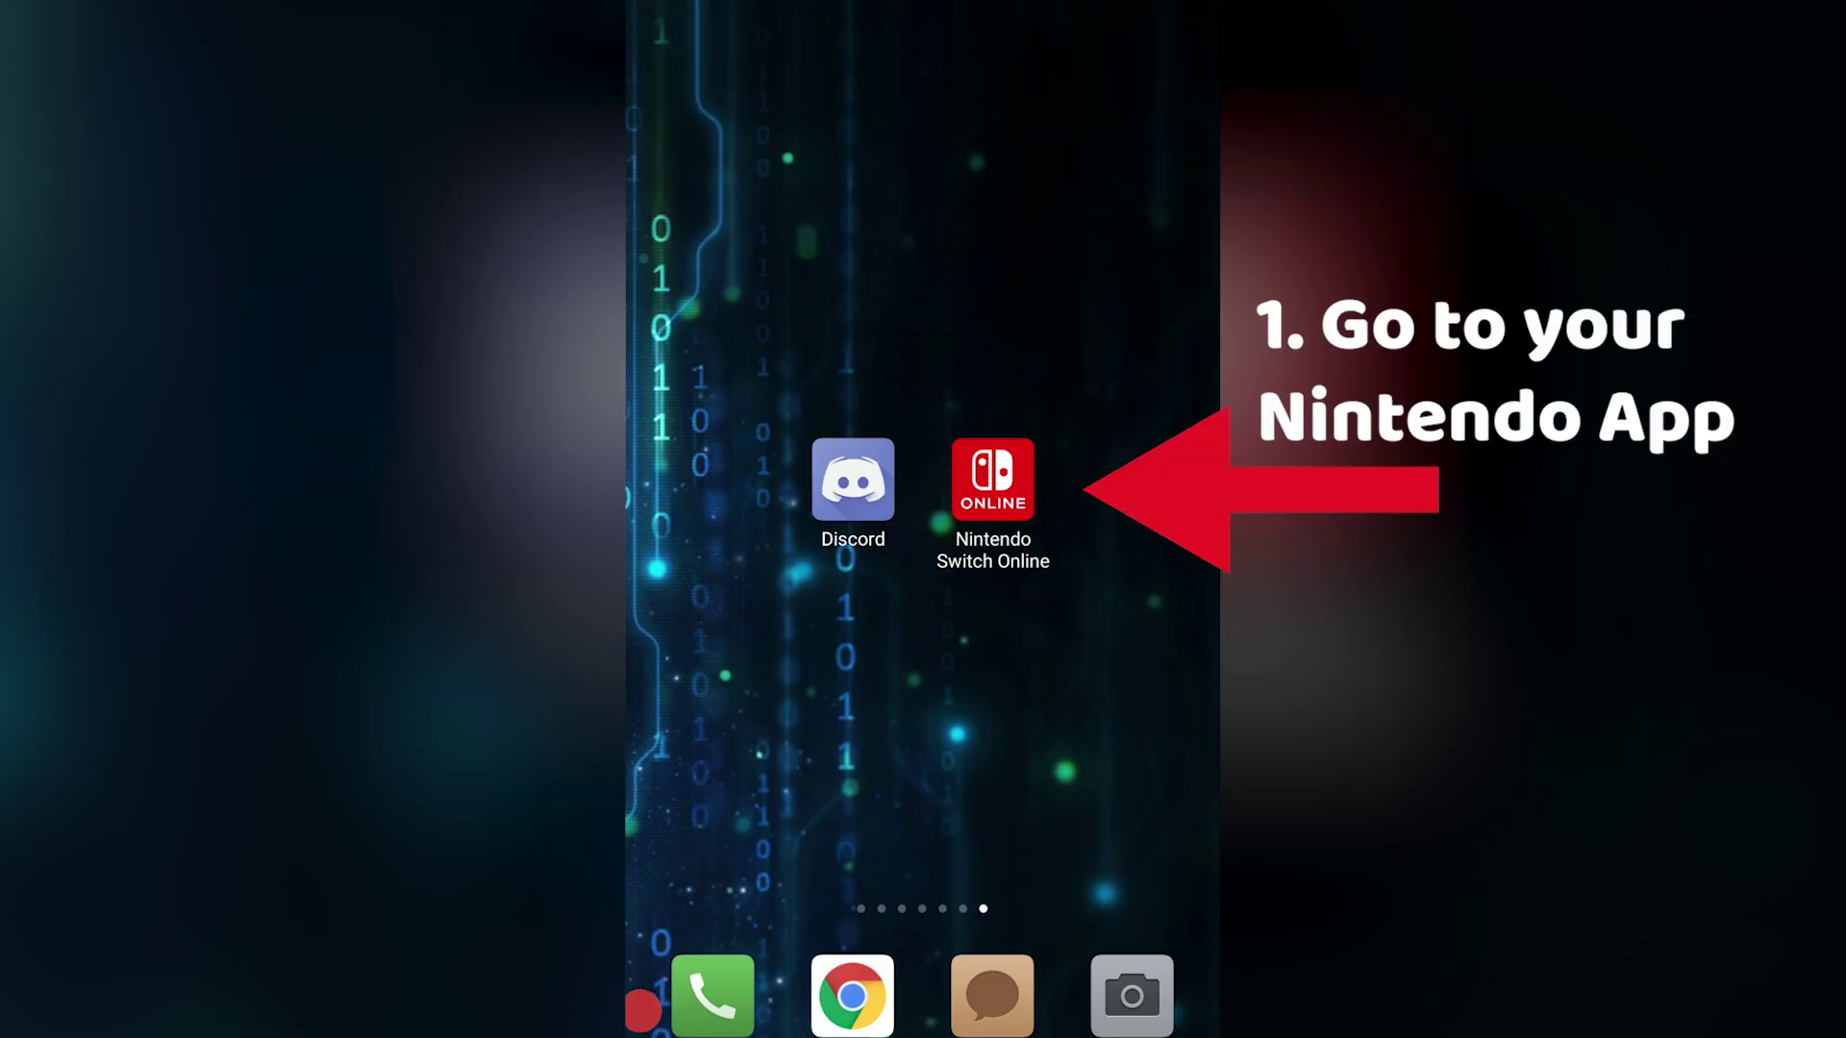
Open the Nintendo Switch Online app's Super Smash Bros. Ultimate service and its profile page
{"action": "left_click", "coordinate": [992, 479]}
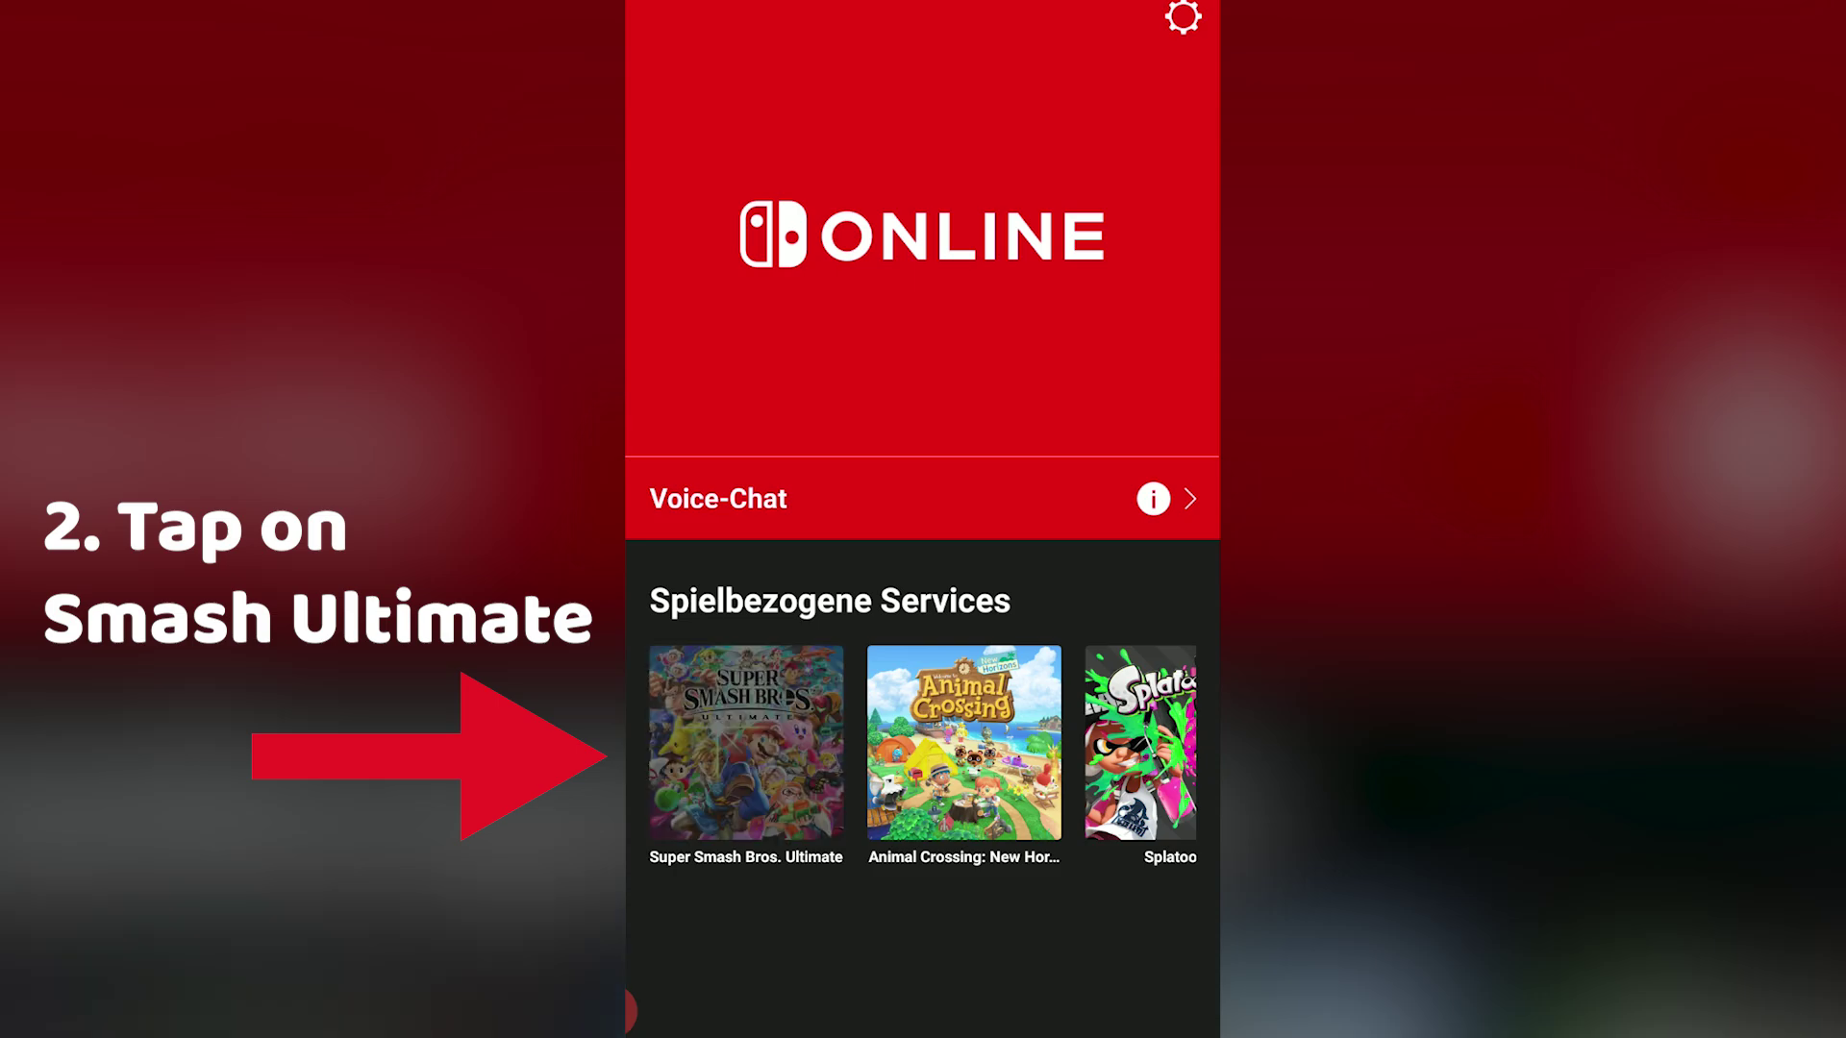
{"action": "left_click", "coordinate": [746, 743]}
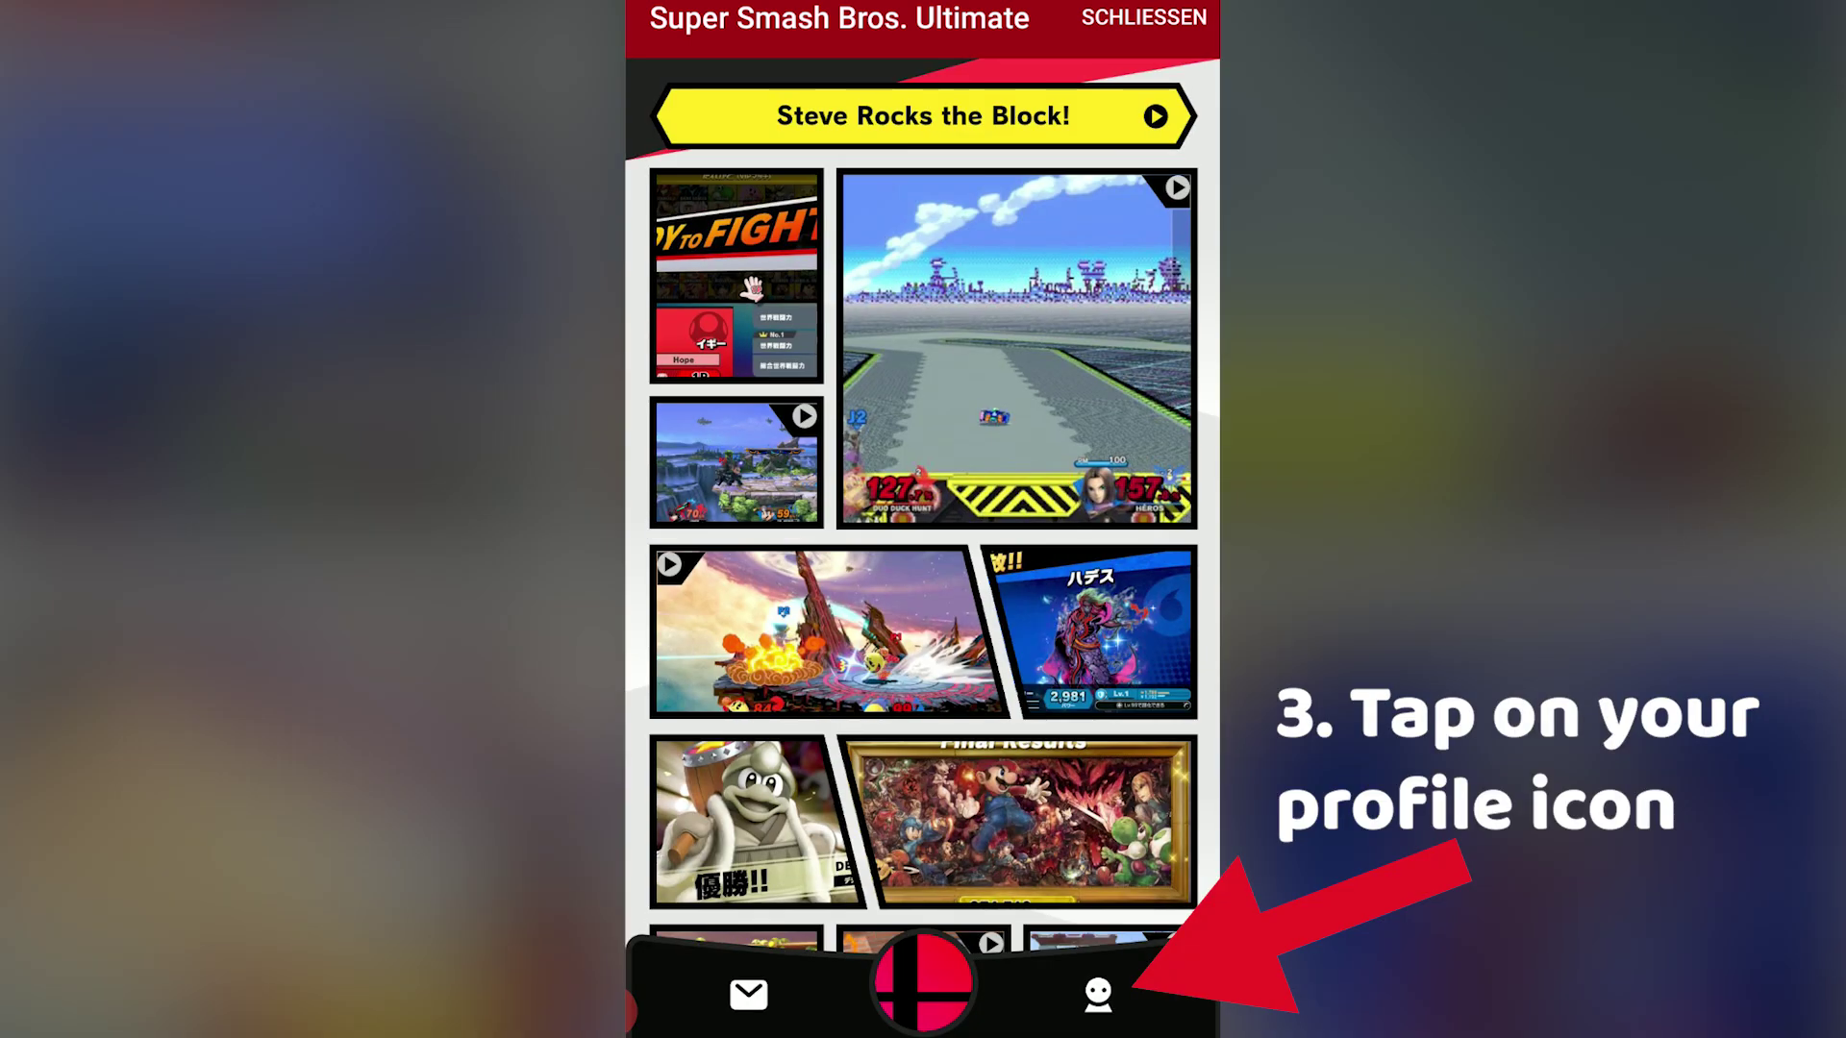
{"action": "left_click", "coordinate": [1098, 995]}
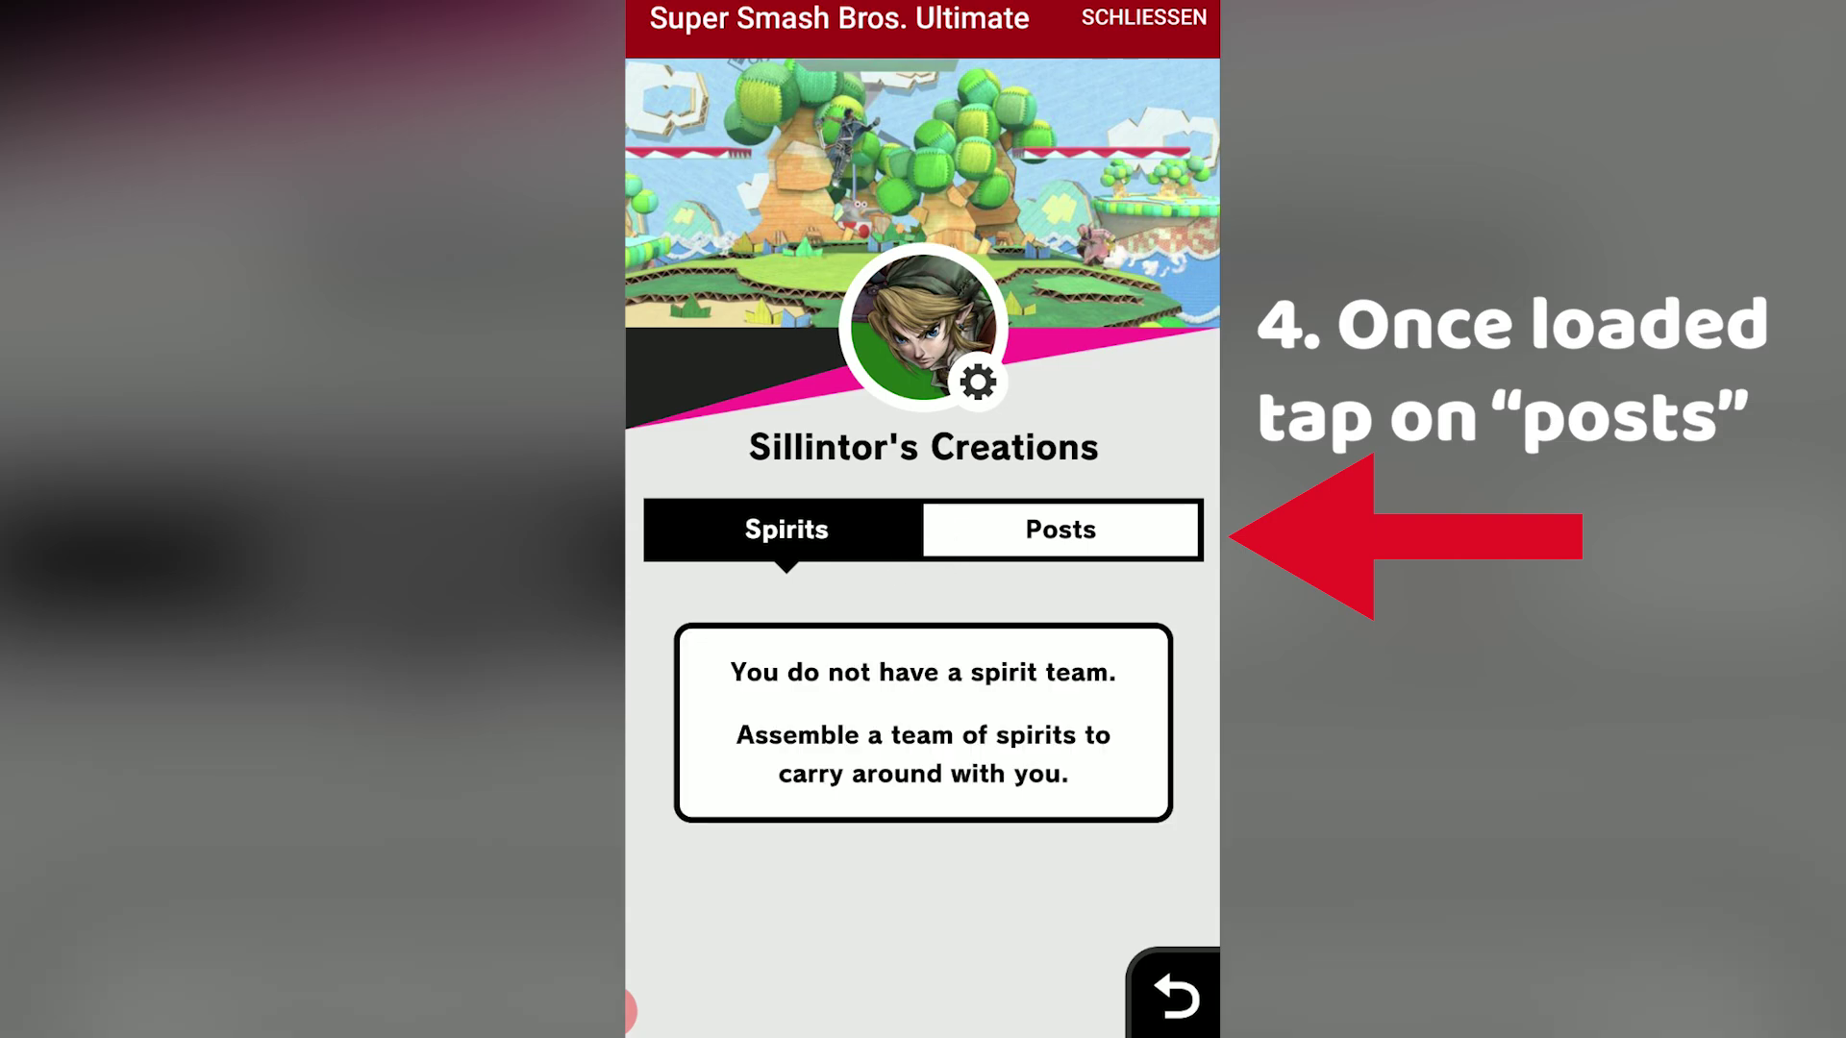
From the Posts list open the mink mania clip and copy its YouTube video URL (Video-URL kopieren)
{"action": "left_click", "coordinate": [1061, 530]}
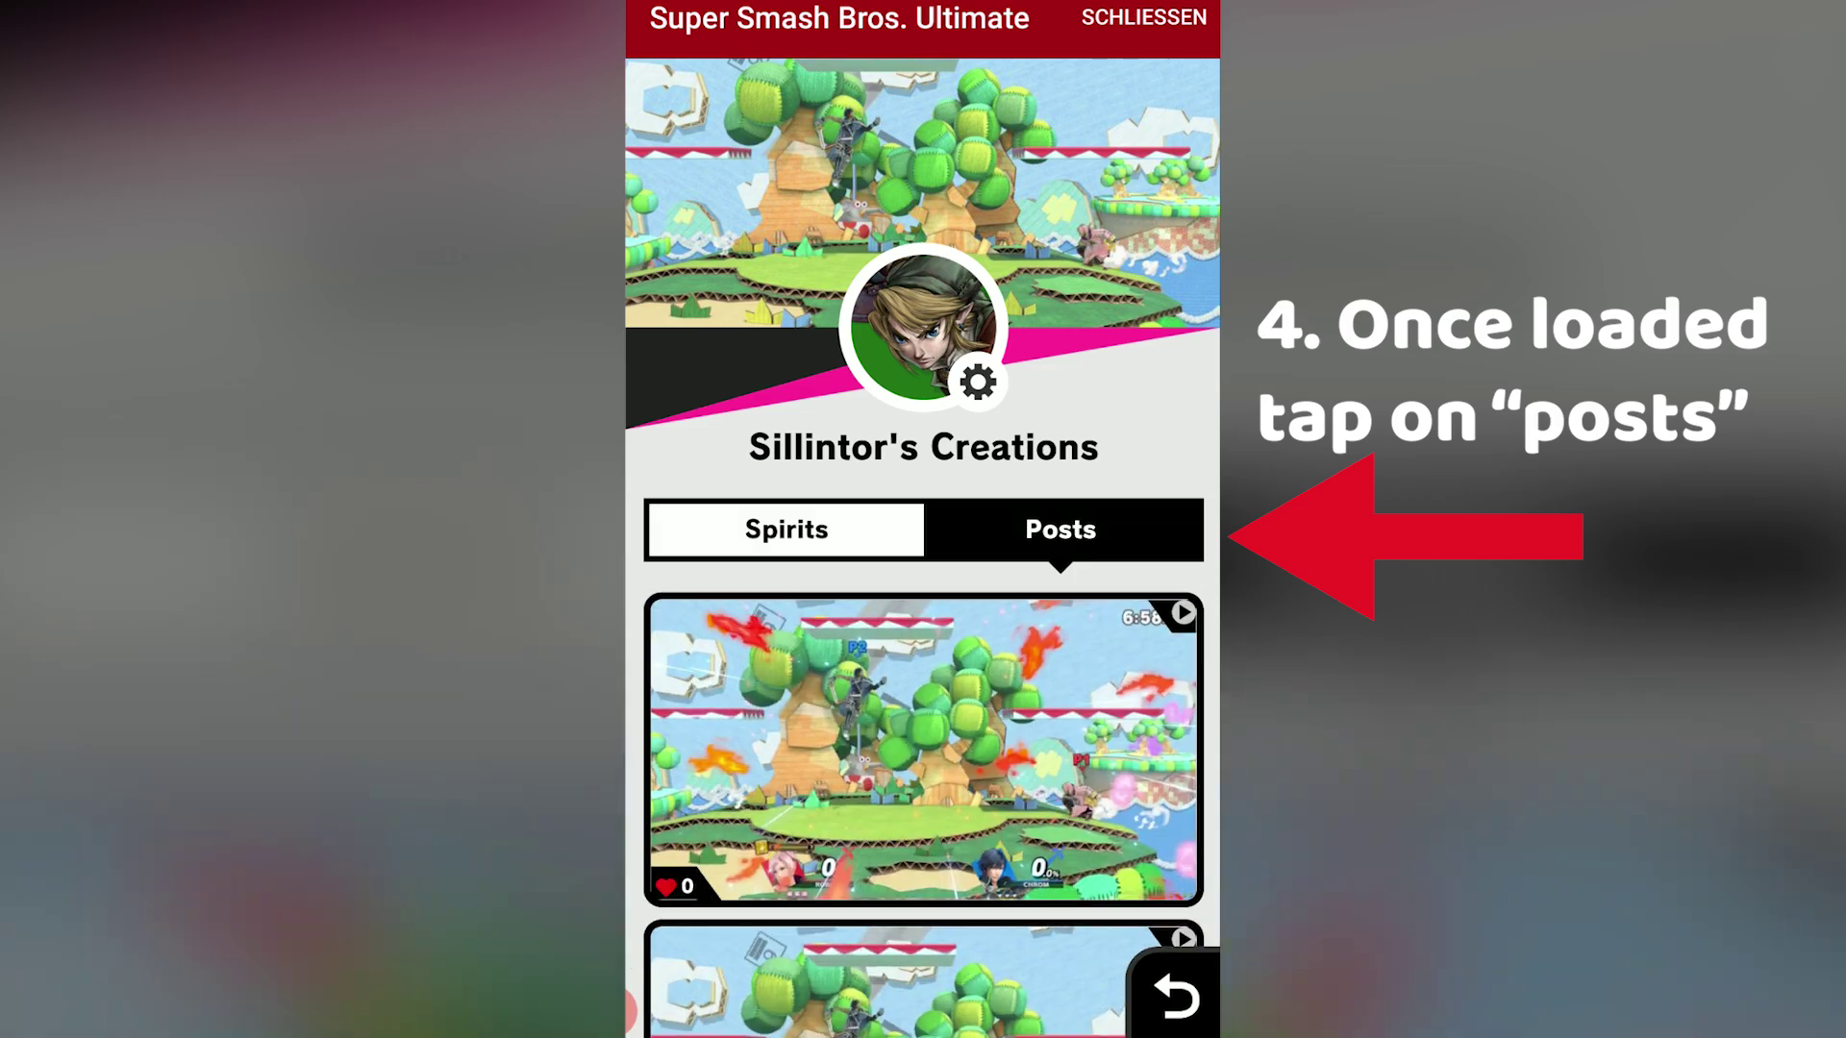
{"action": "scroll", "coordinate": [923, 673], "scroll_direction": "down", "scroll_amount": 2}
{"action": "left_click", "coordinate": [923, 542]}
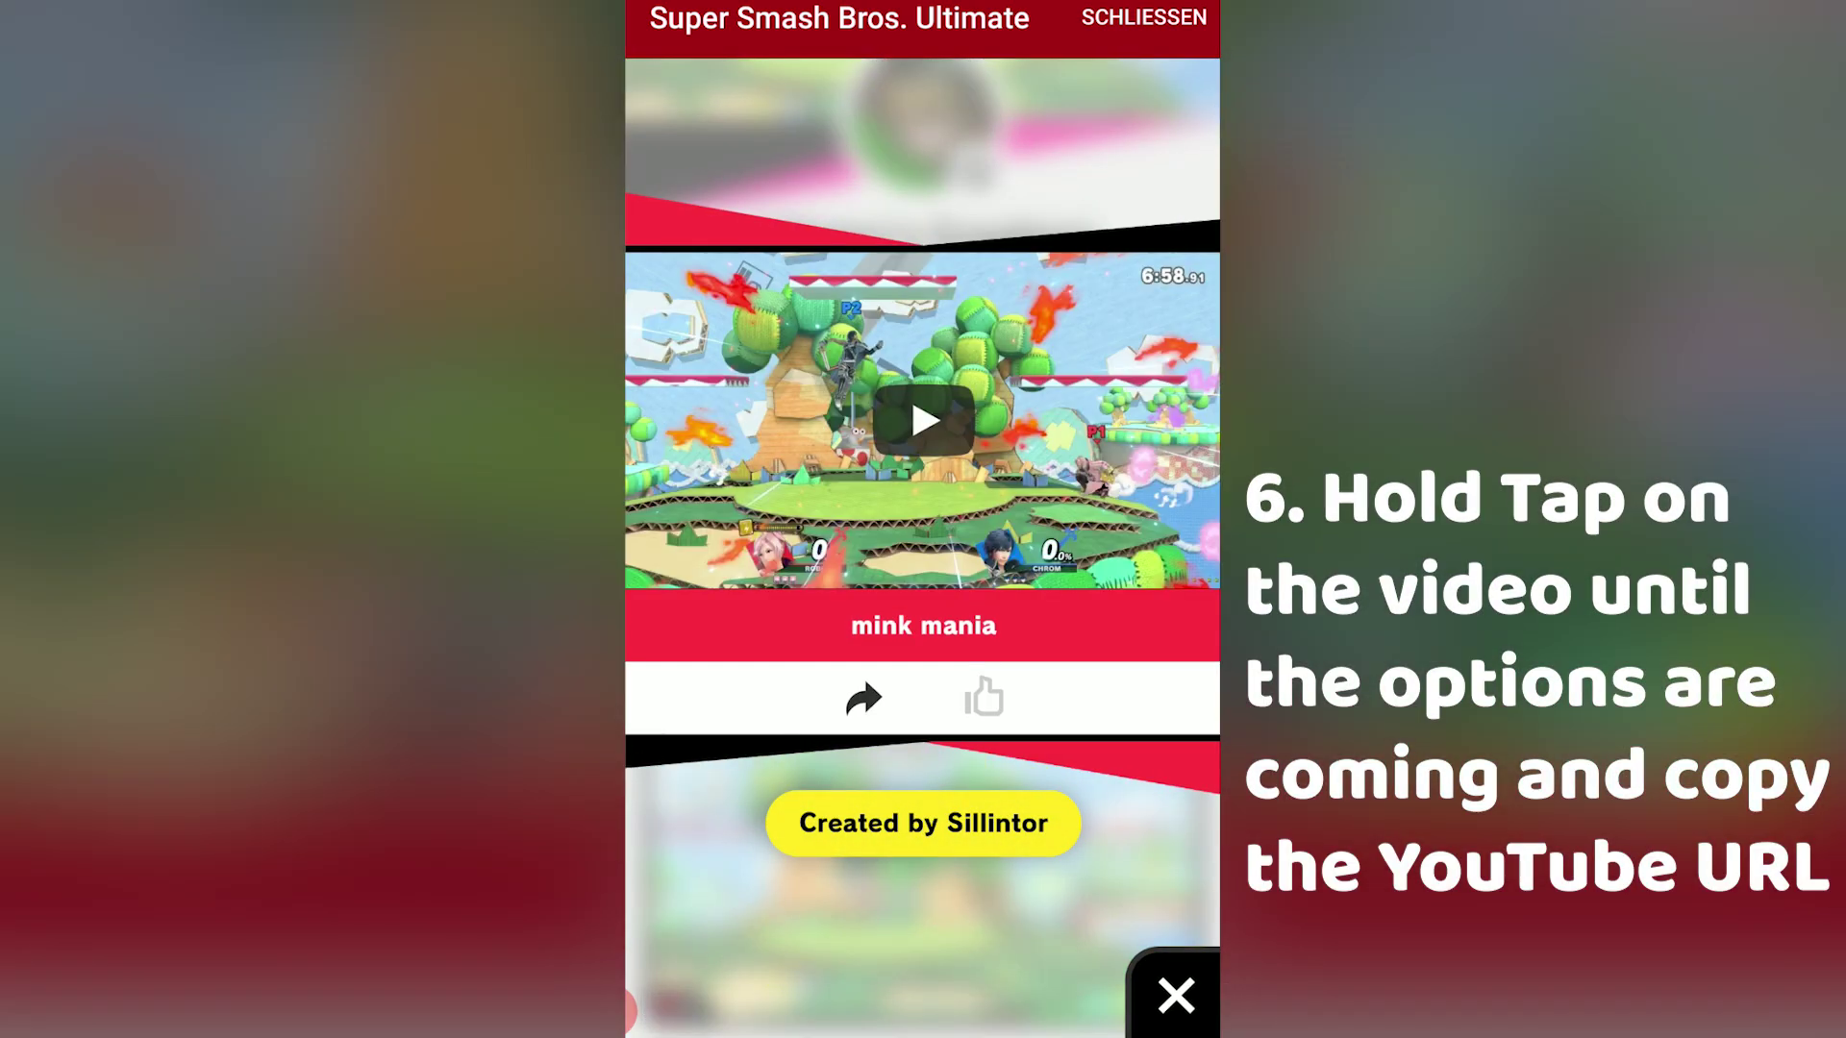
{"action": "right_click", "coordinate": [942, 389]}
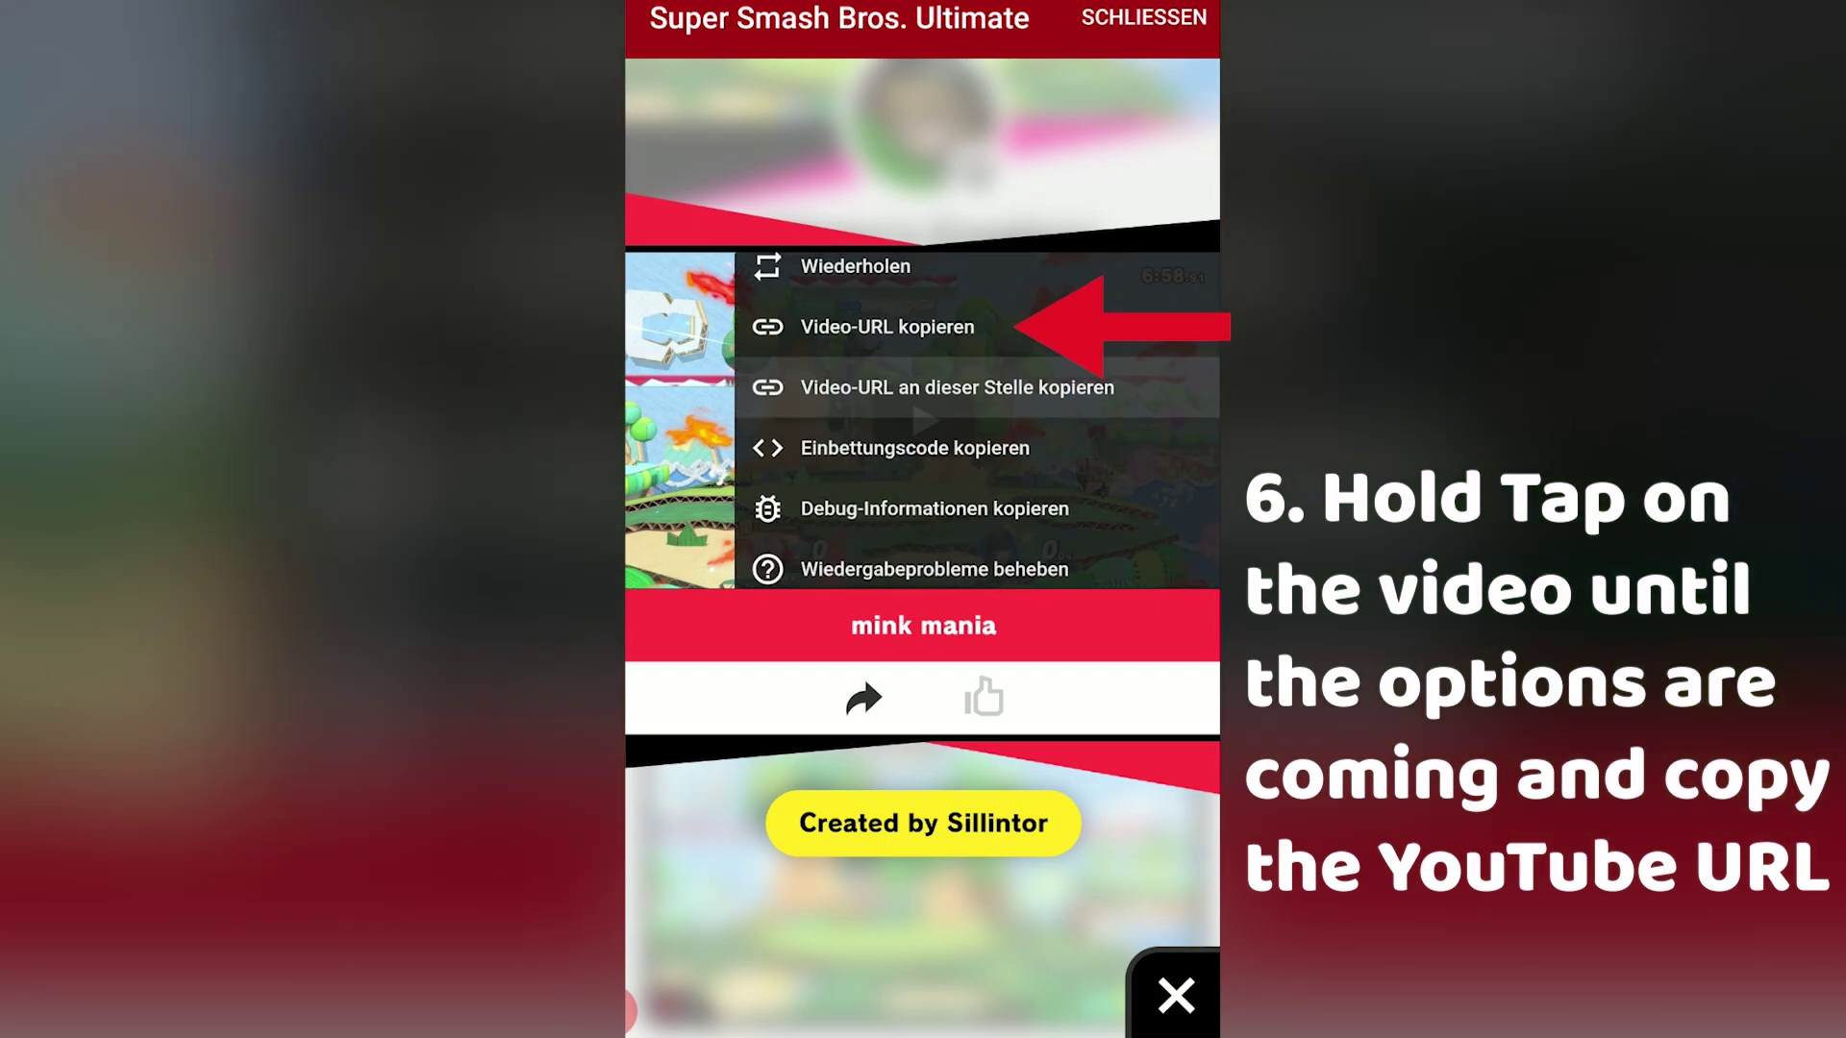
{"action": "left_click", "coordinate": [887, 345]}
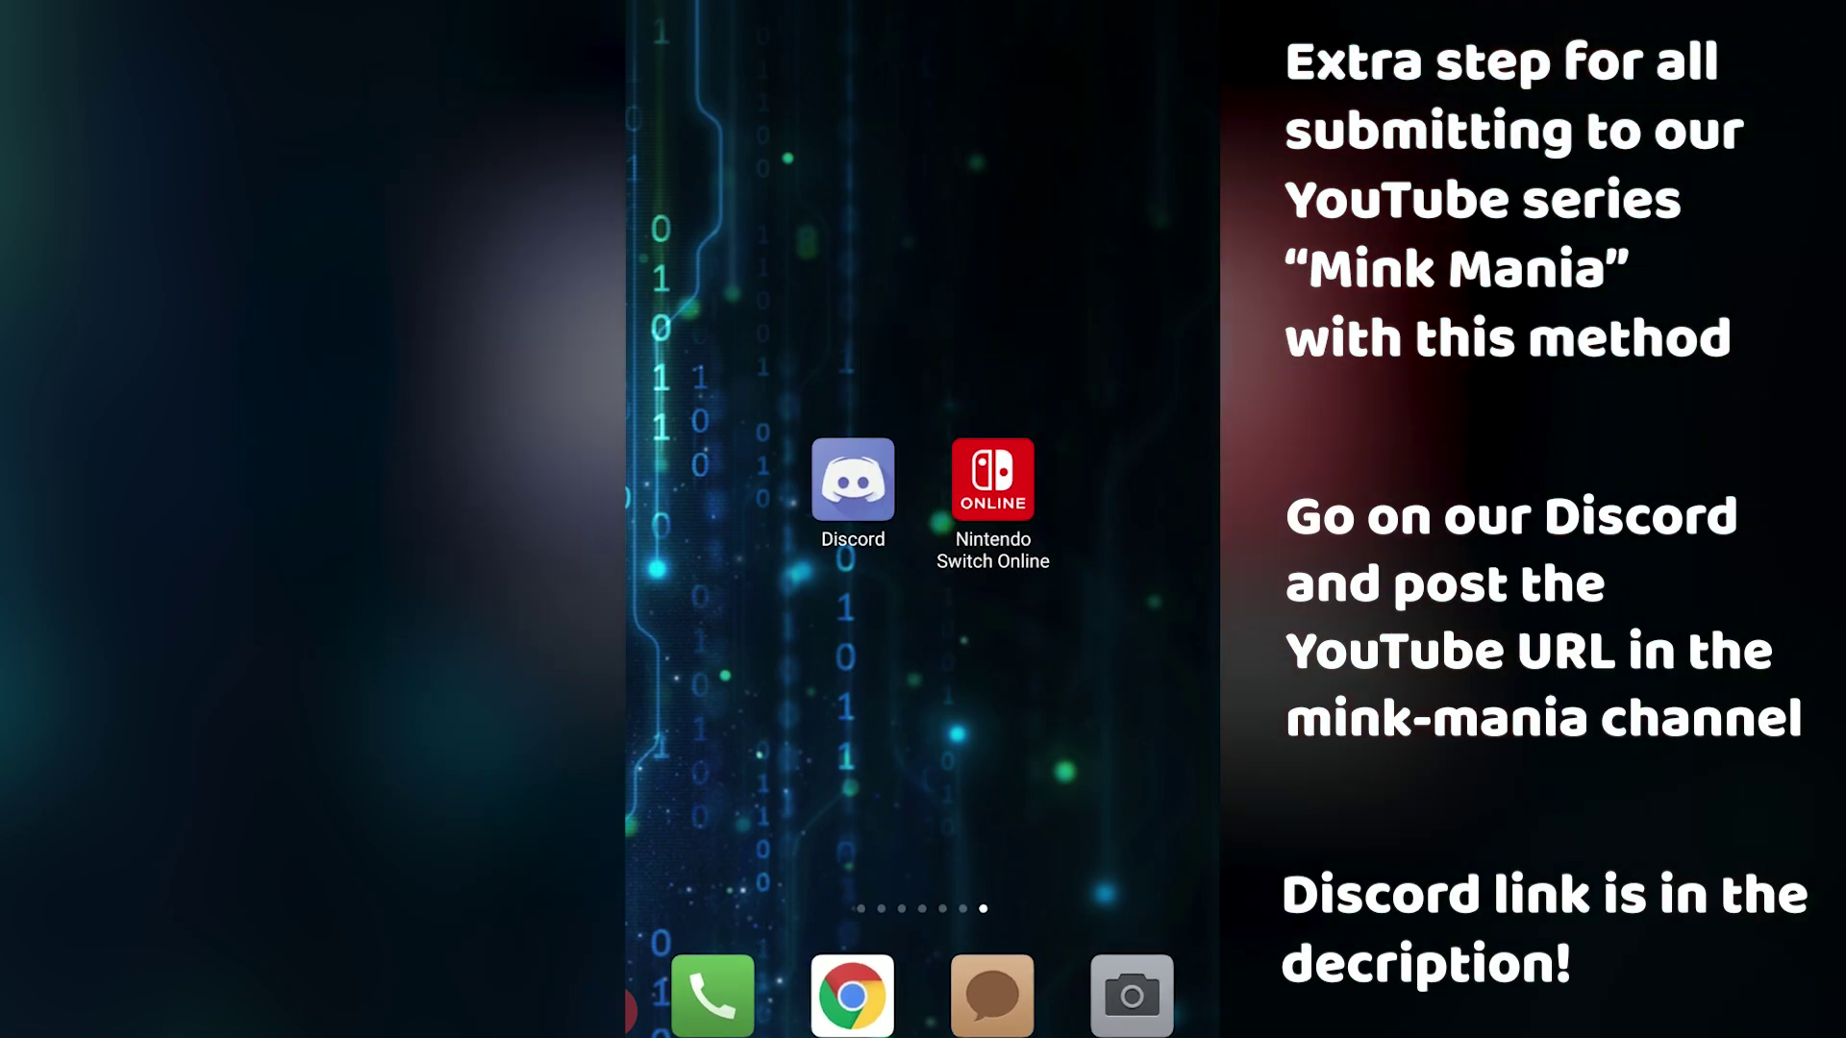
Open the #mink-mania channel in Discord from the server's channel list
{"action": "left_click", "coordinate": [853, 480]}
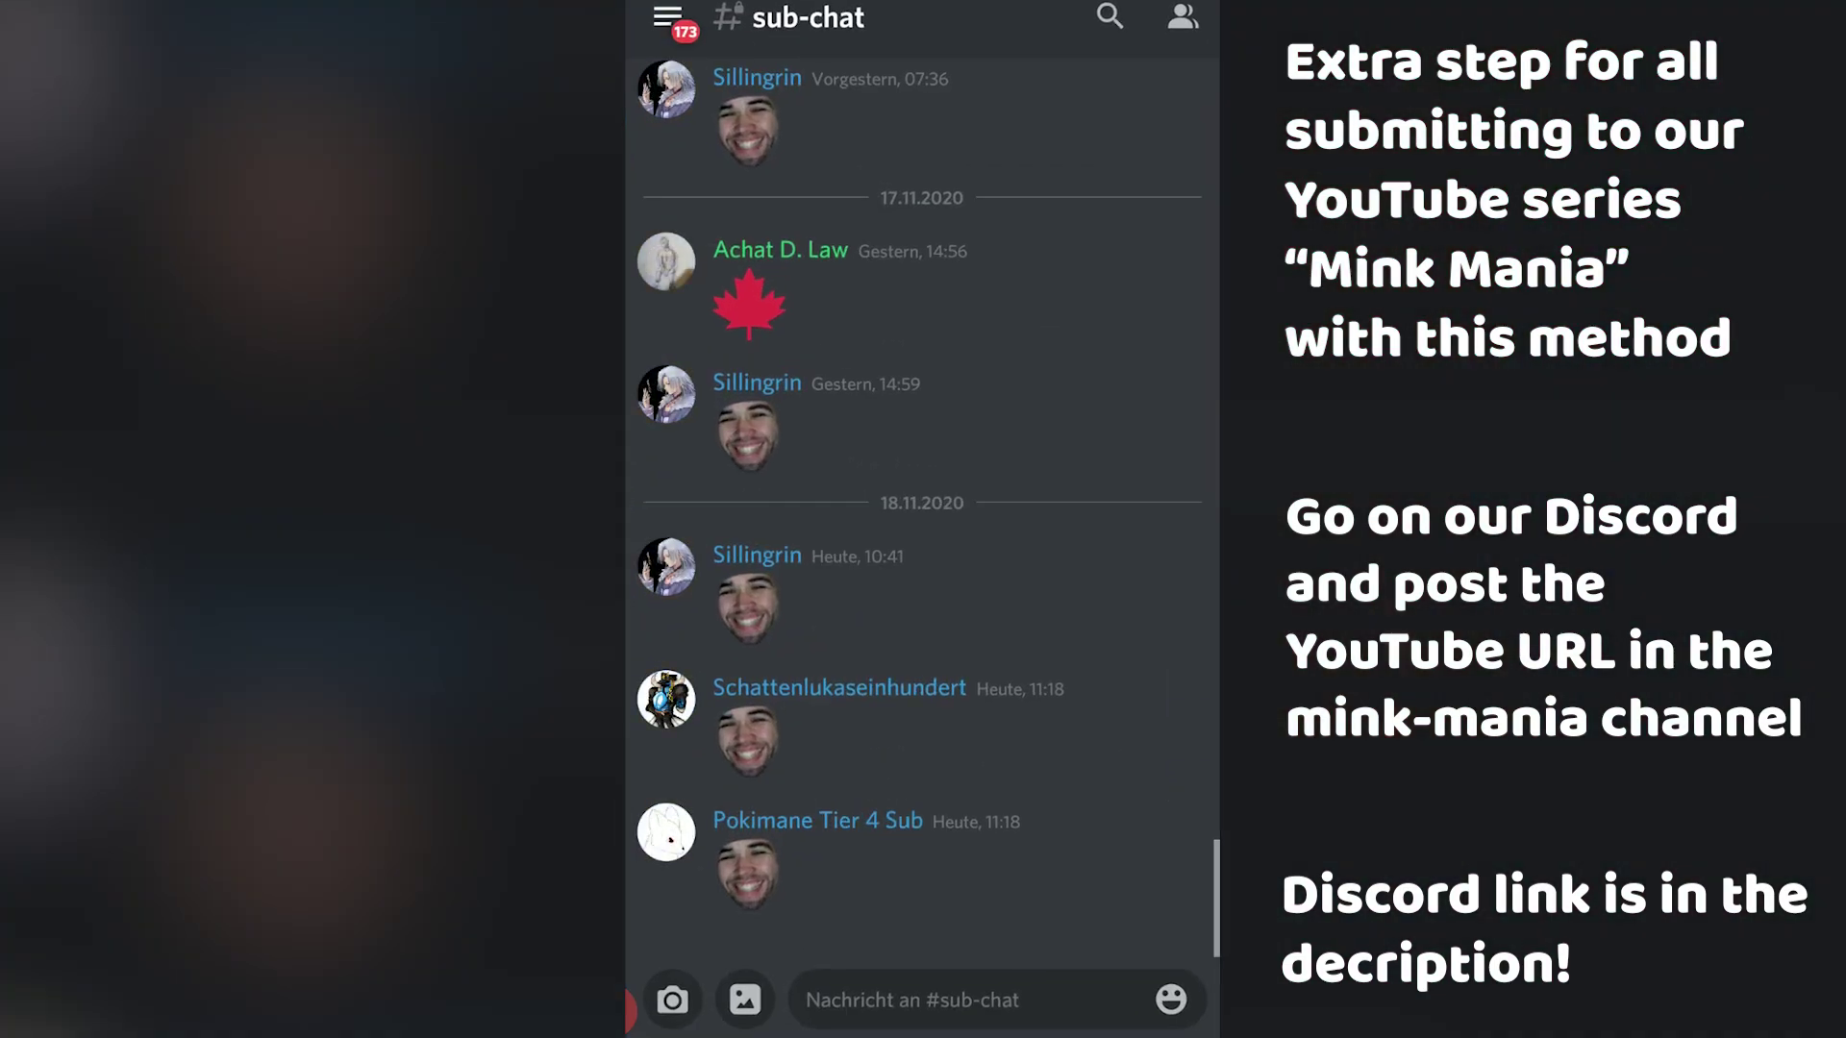
{"action": "left_click", "coordinate": [667, 17]}
{"action": "scroll", "coordinate": [934, 576], "scroll_direction": "down", "scroll_amount": 5}
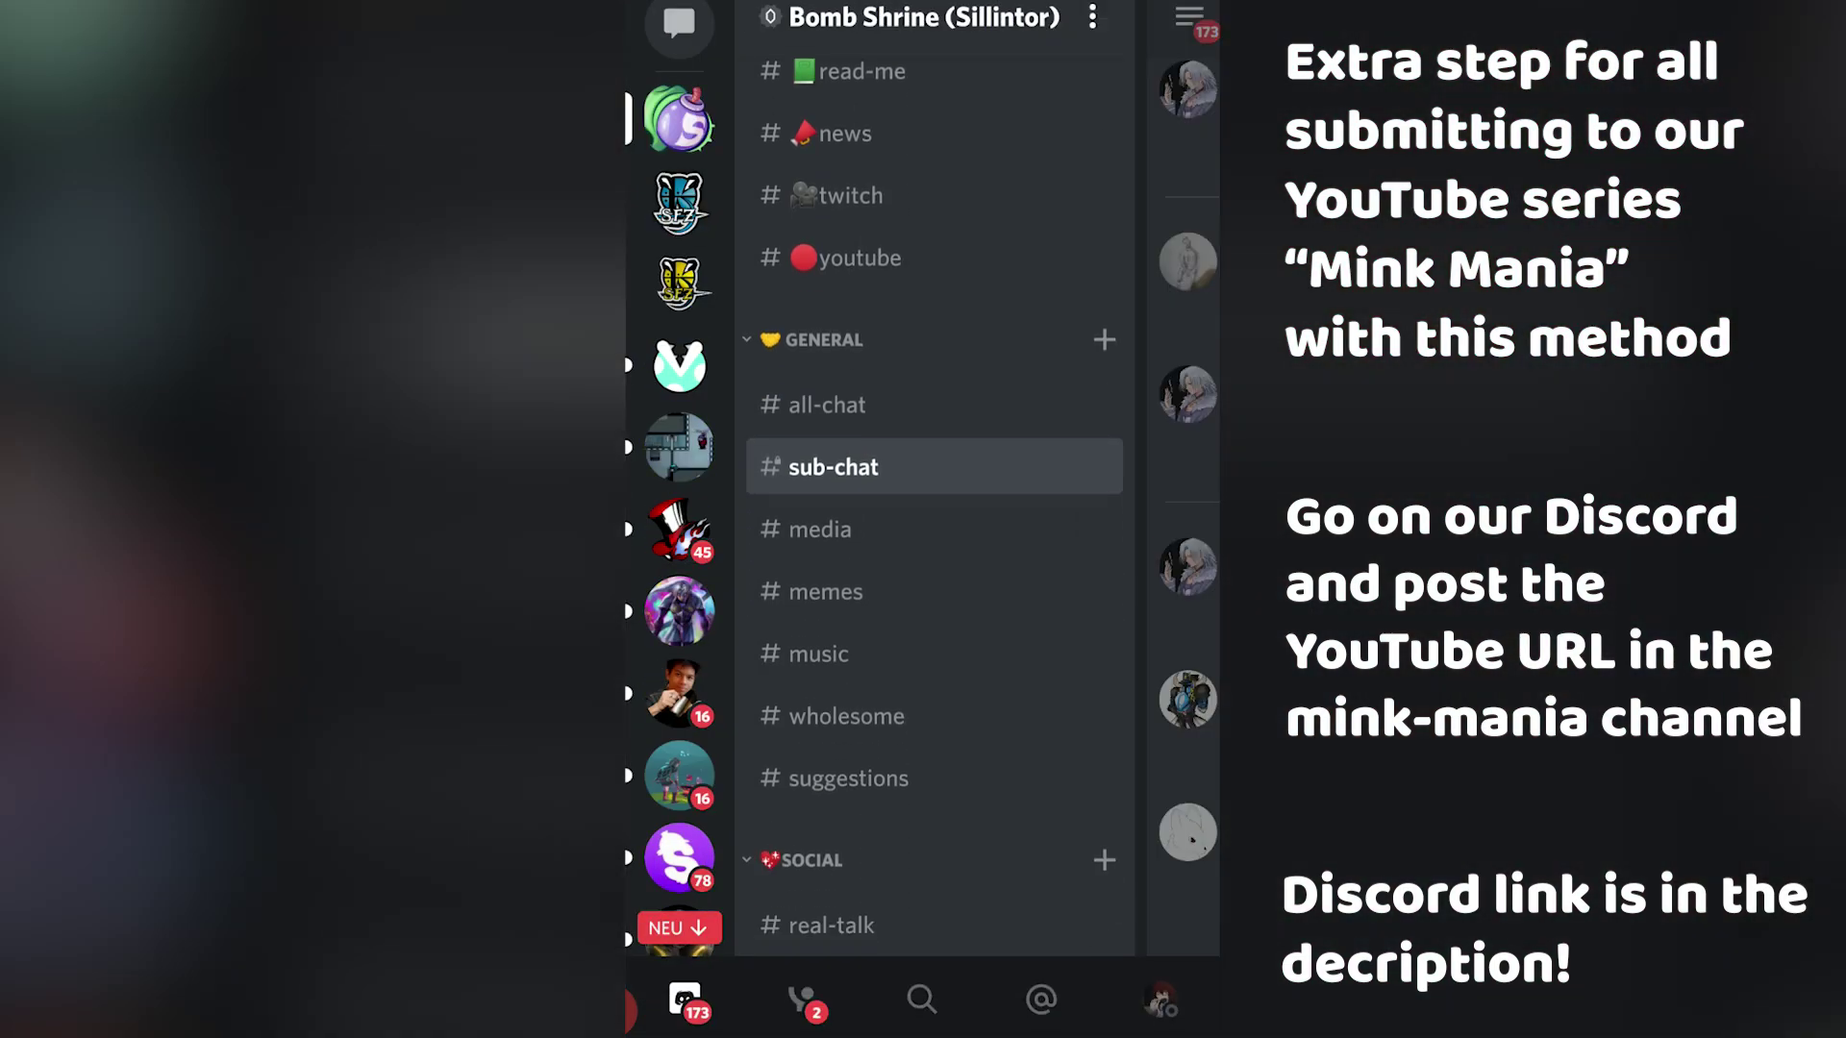
{"action": "scroll", "coordinate": [933, 519], "scroll_direction": "down", "scroll_amount": 3}
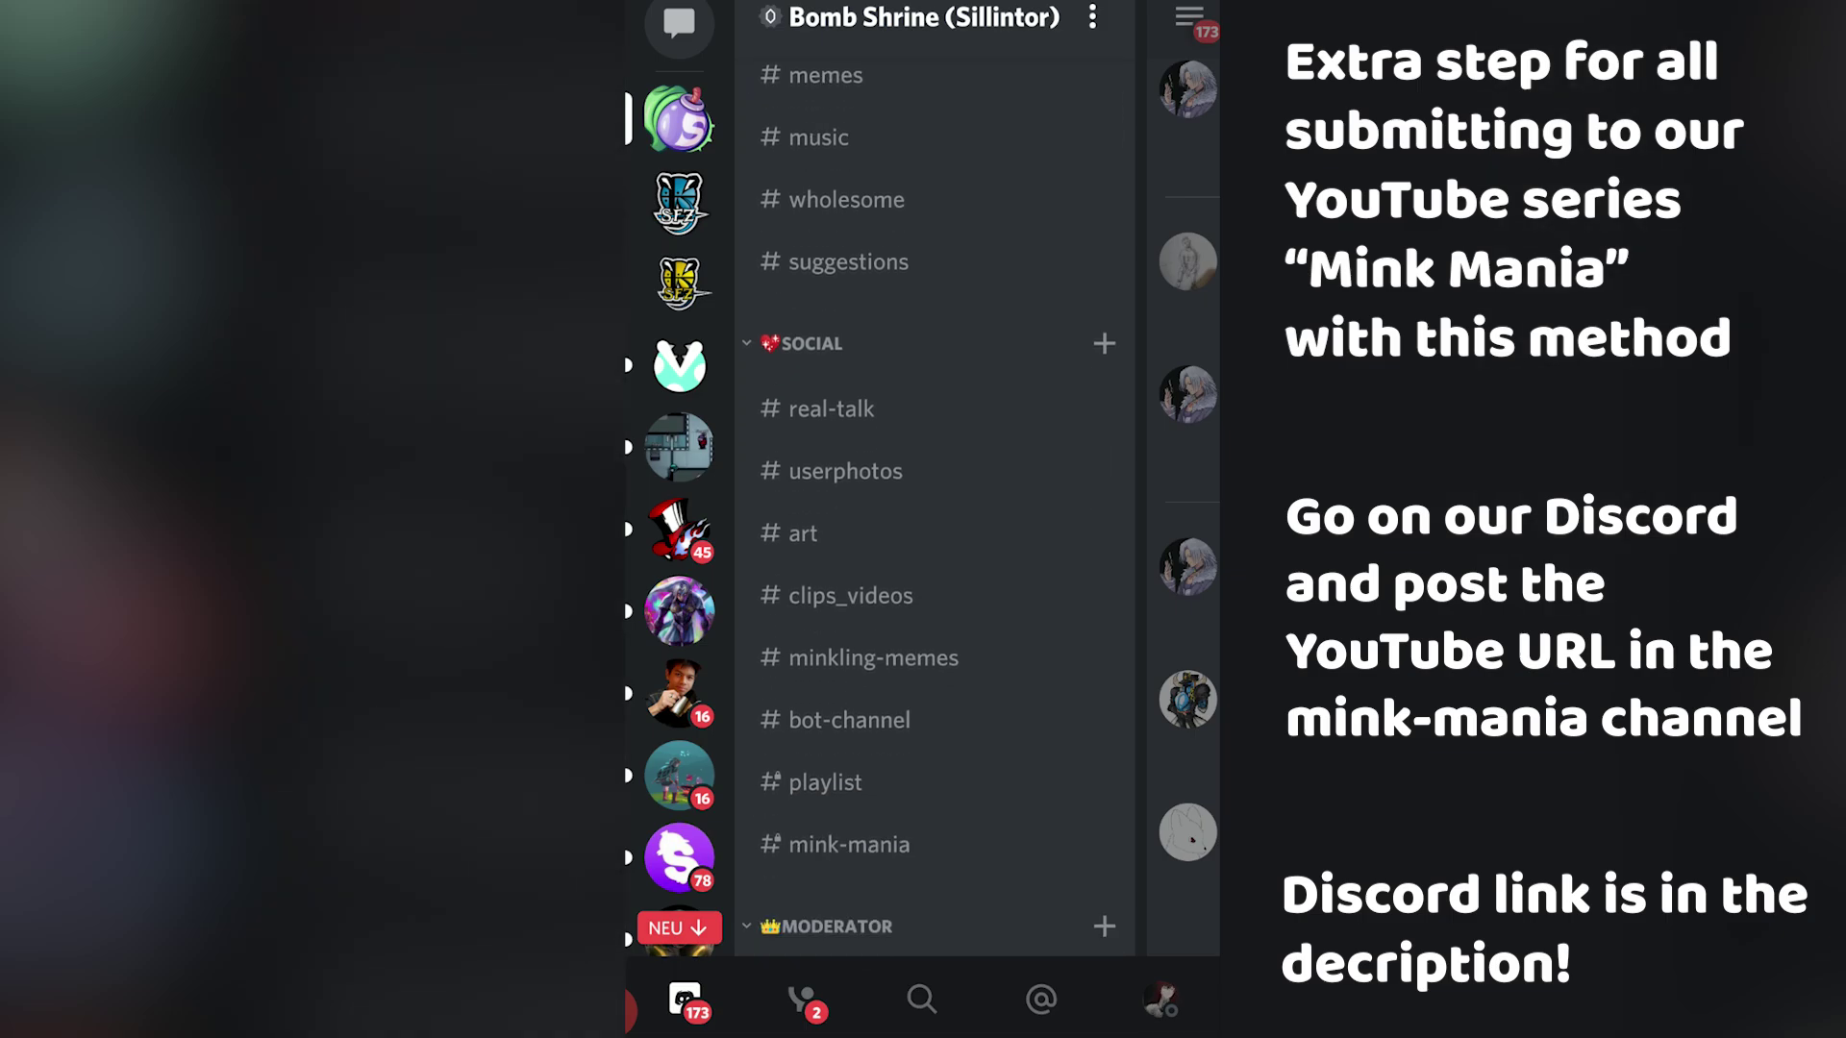
{"action": "left_click", "coordinate": [865, 716]}
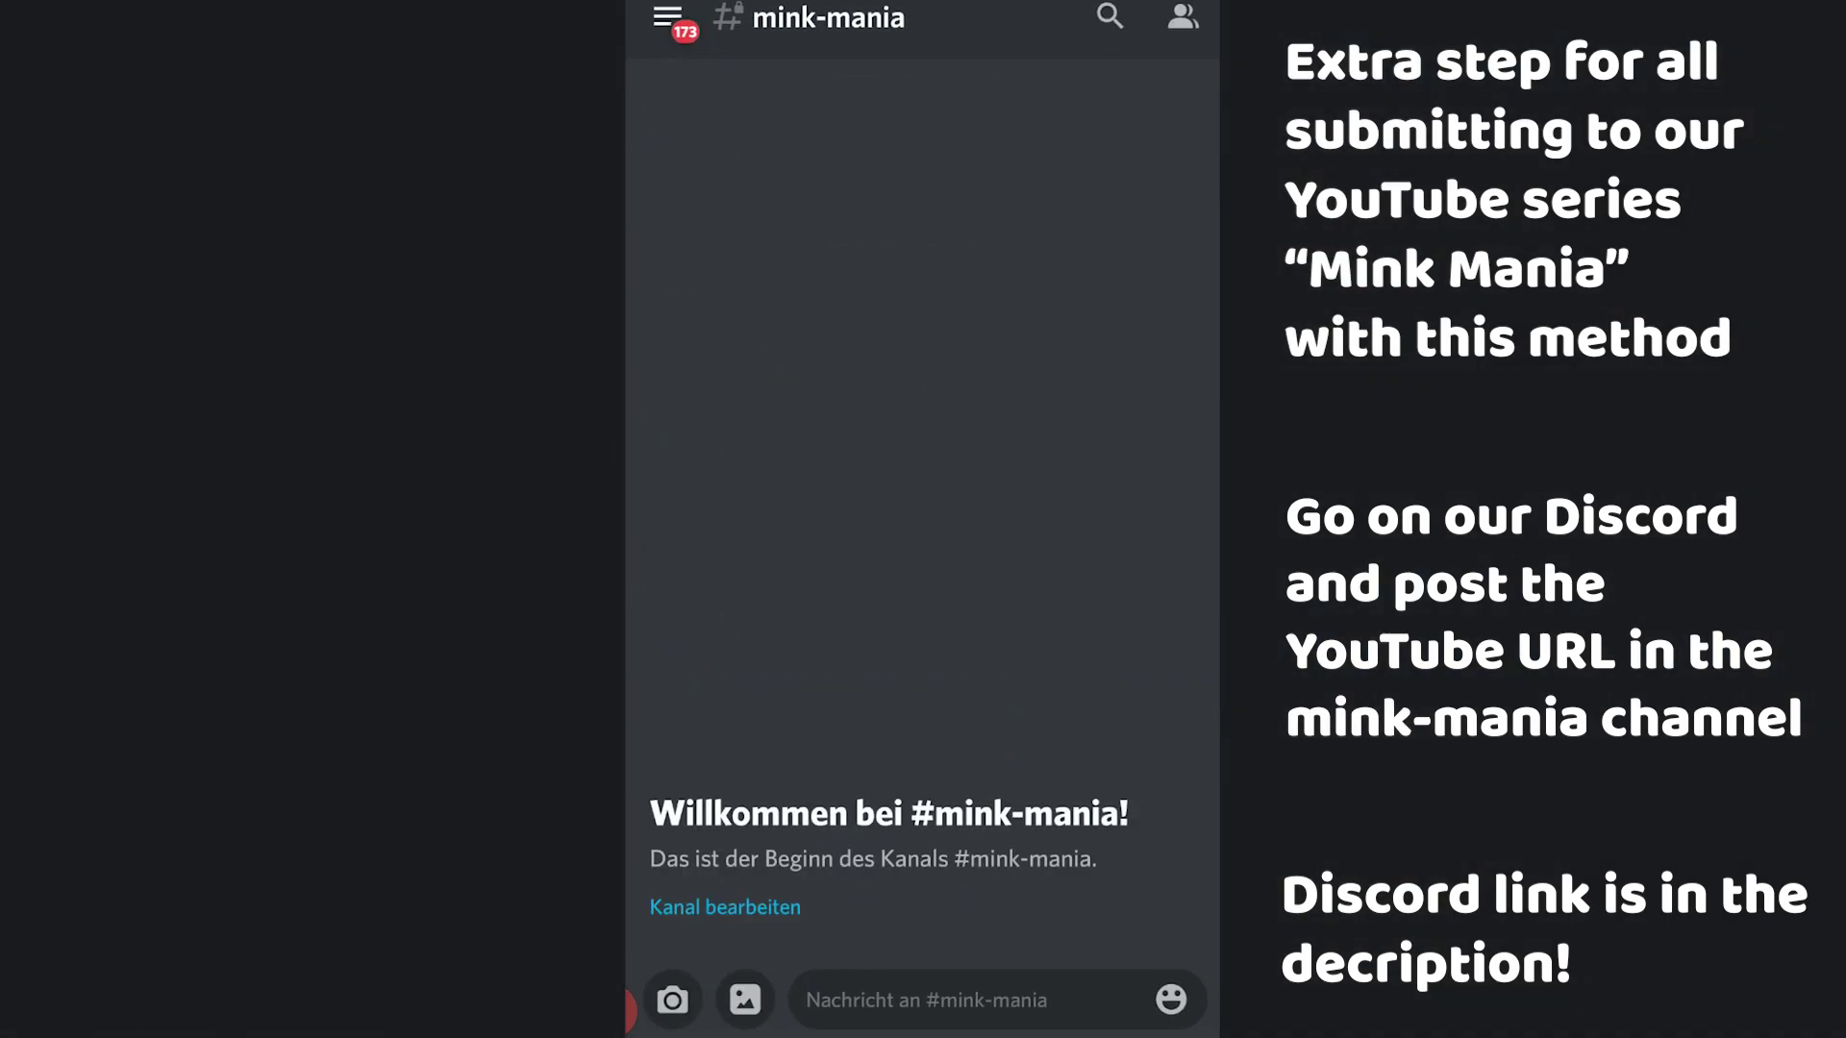
Paste the copied YouTube URL into the message box and send it
{"action": "left_click", "coordinate": [926, 1000]}
{"action": "left_click", "coordinate": [730, 921]}
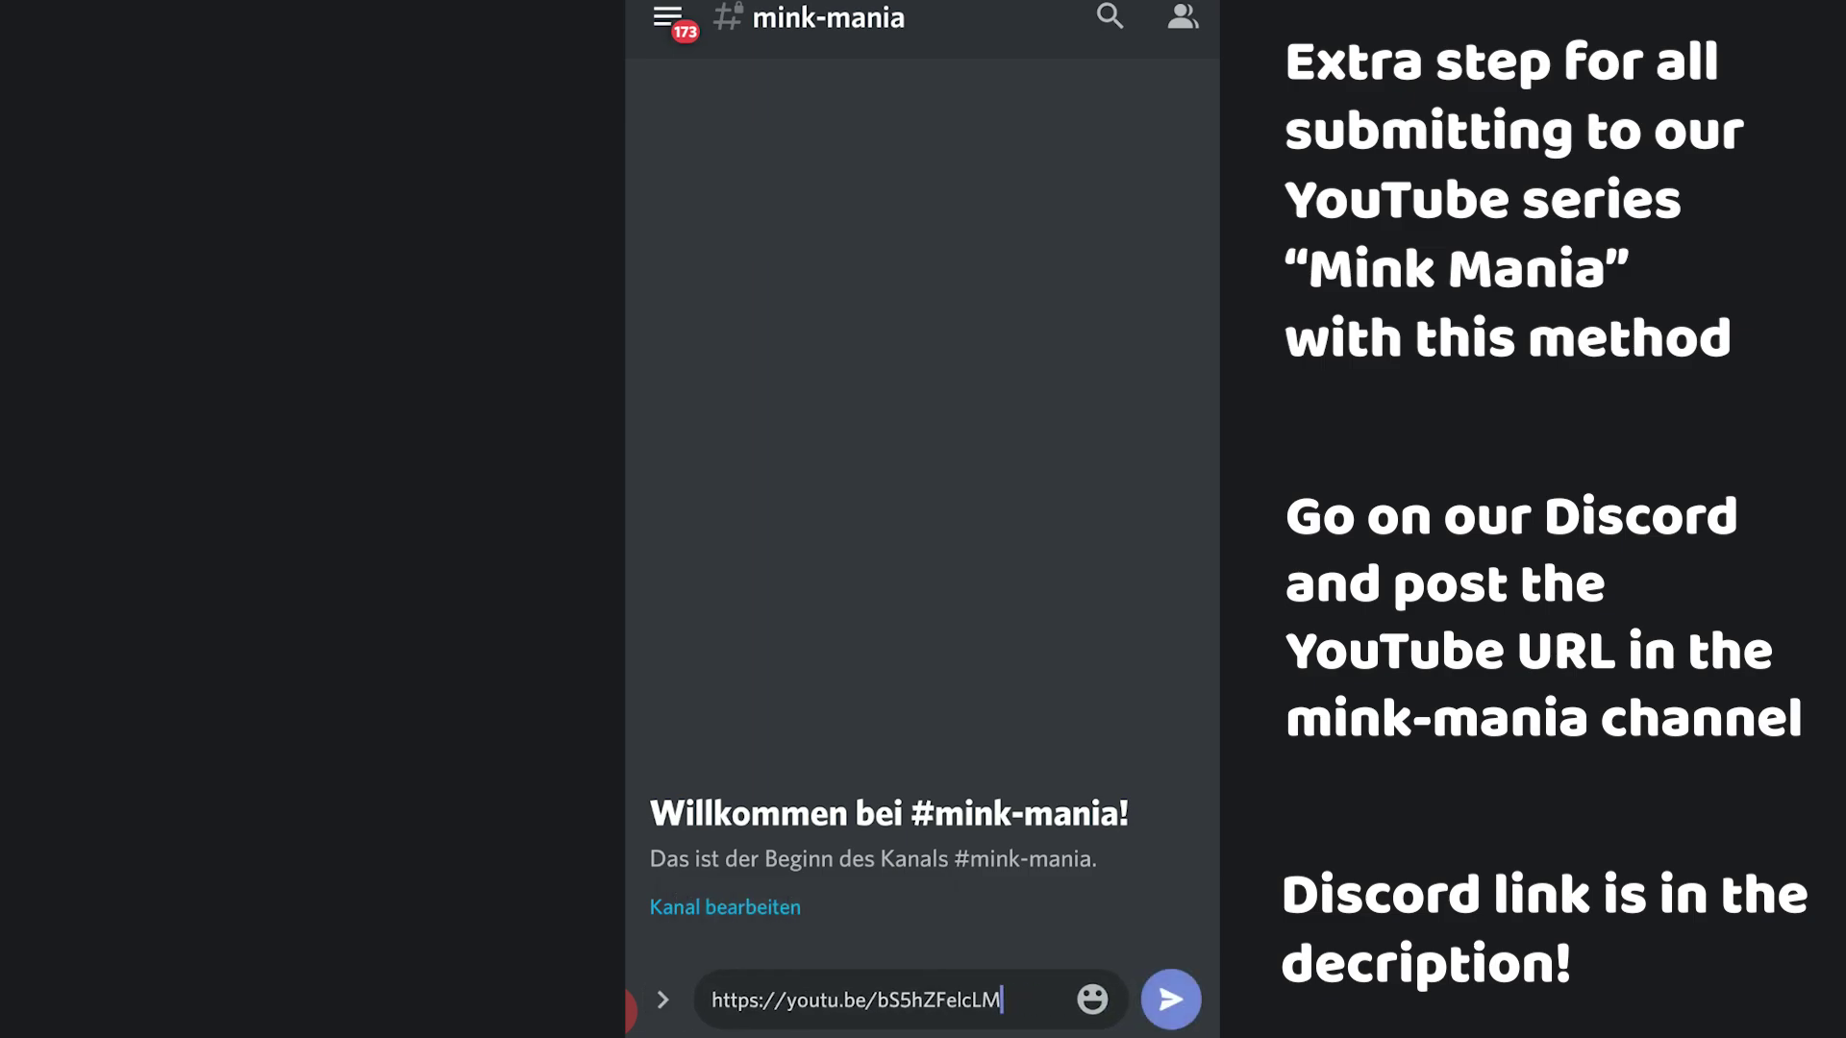
{"action": "left_click", "coordinate": [1171, 1000]}
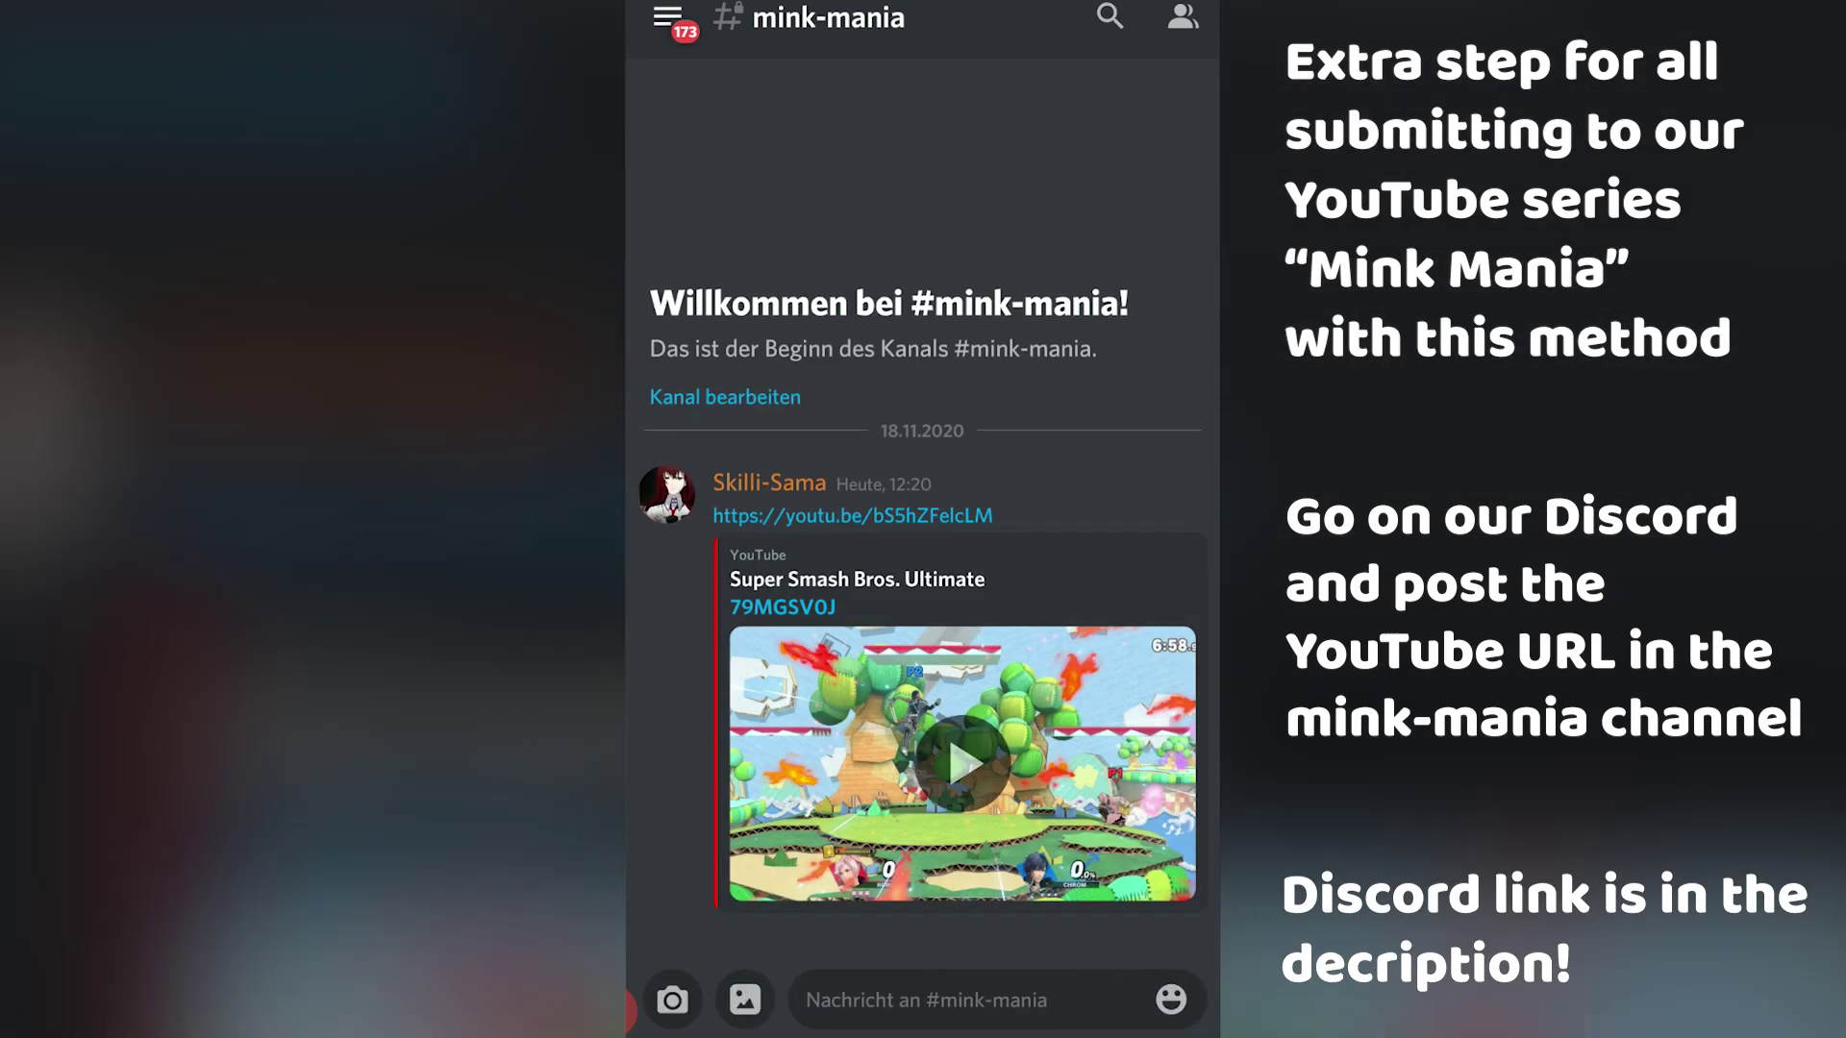